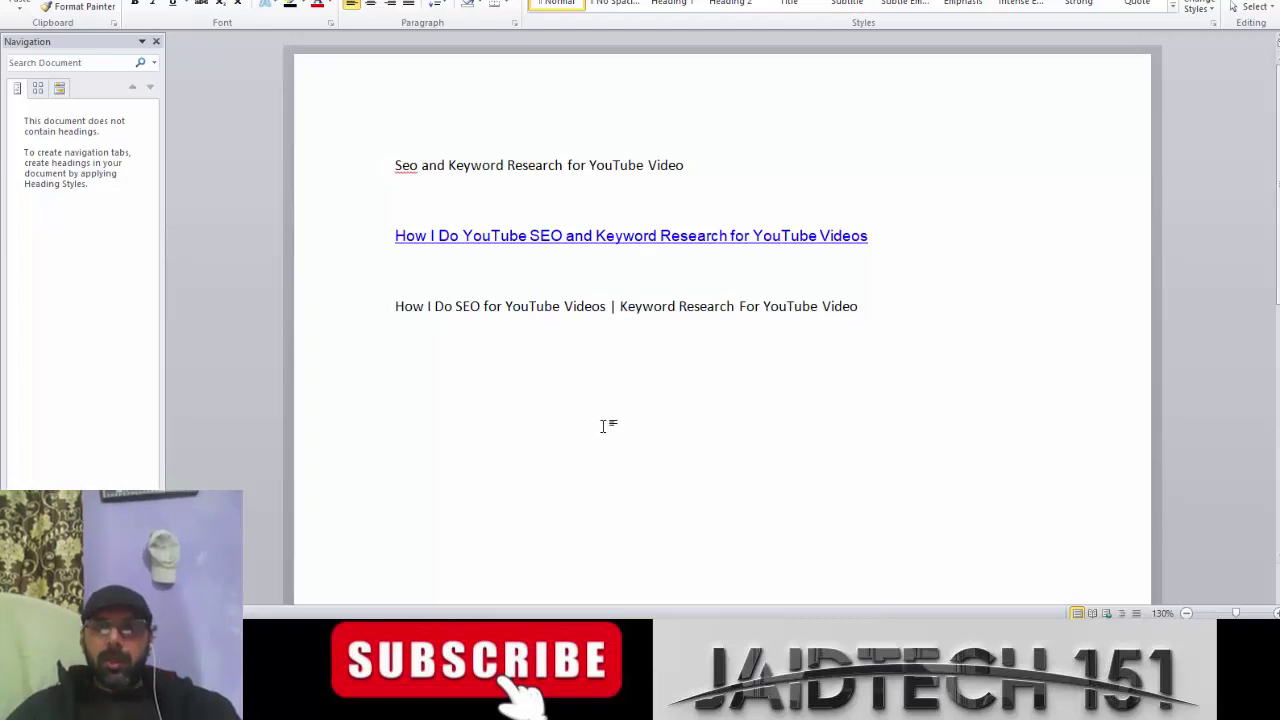
pyautogui.moveTo(387, 309); pyautogui.dragTo(606, 306)
pyautogui.click(667, 394)
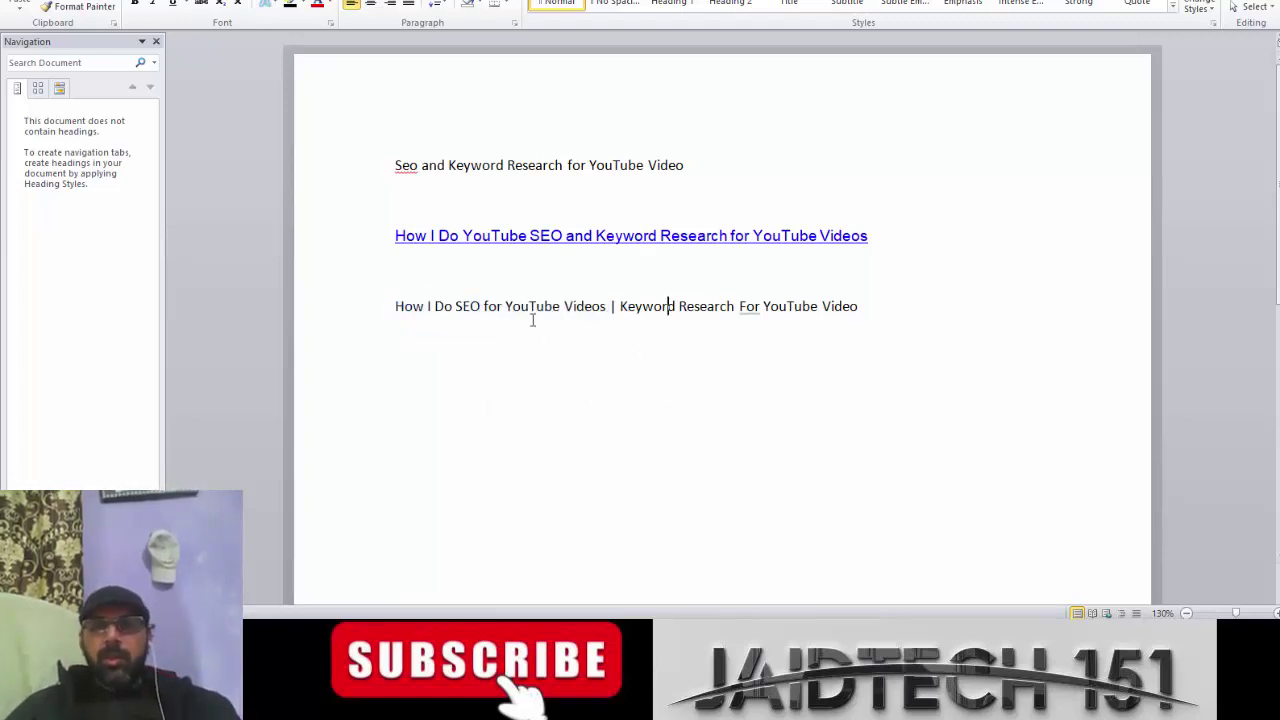
pyautogui.moveTo(502, 308); pyautogui.dragTo(676, 306)
pyautogui.click(843, 423)
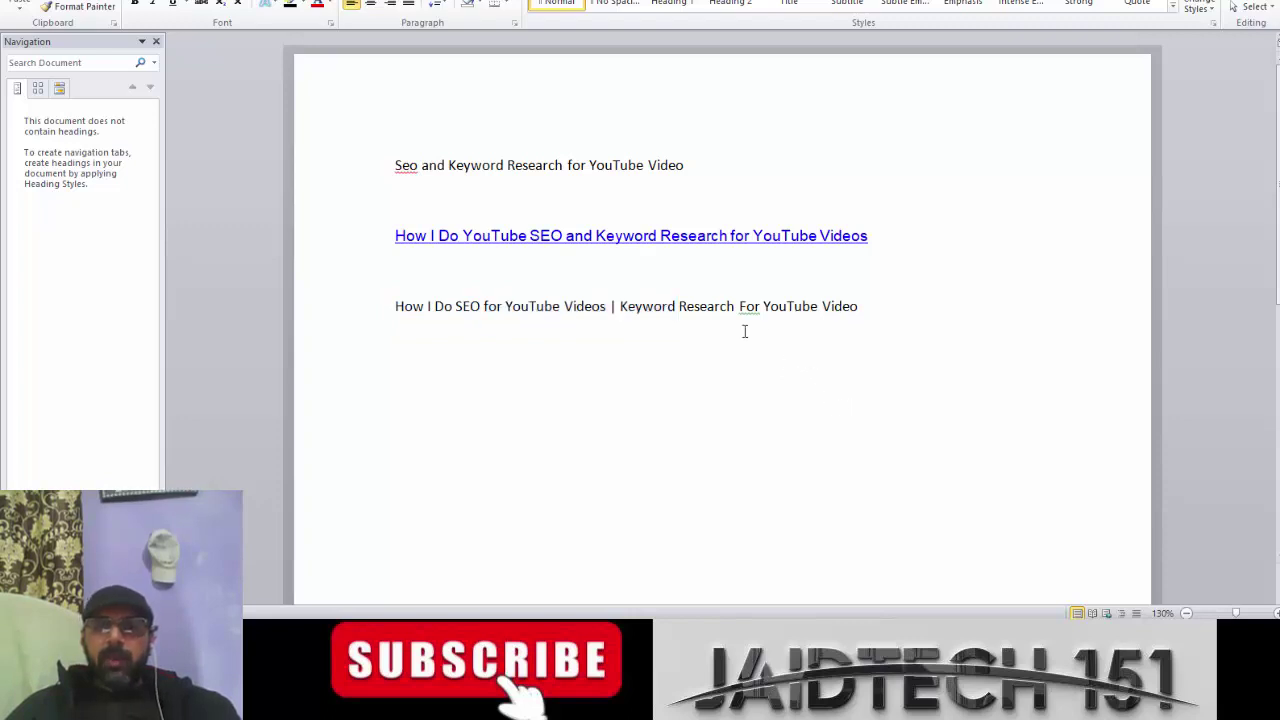
pyautogui.moveTo(870, 236); pyautogui.dragTo(391, 237)
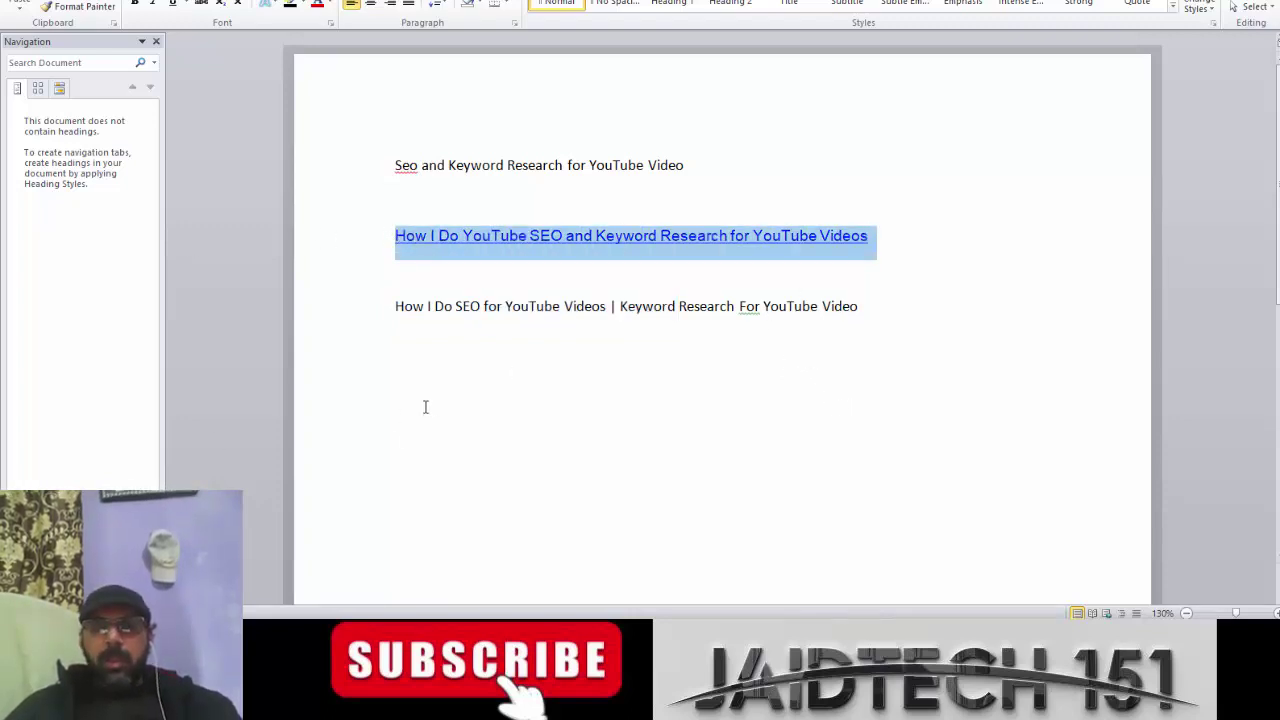
# Step: Copy the phrase "How I Do SEO for YouTube Videos" from the document's last title and switch to the H-supertools keyword page in the browser
pyautogui.click(425, 307)
pyautogui.moveTo(407, 306); pyautogui.dragTo(609, 307)
pyautogui.hotkey('ctrl', 'c')
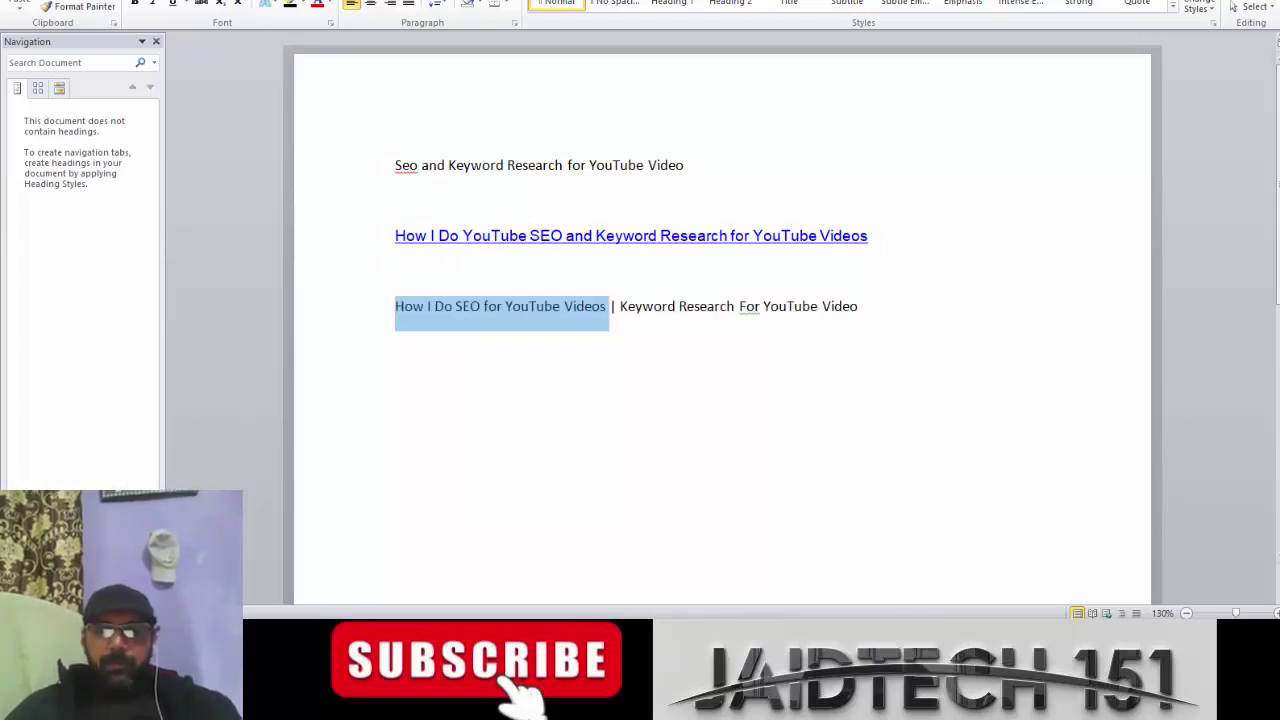
pyautogui.moveTo(757, 705)
pyautogui.click(757, 560)
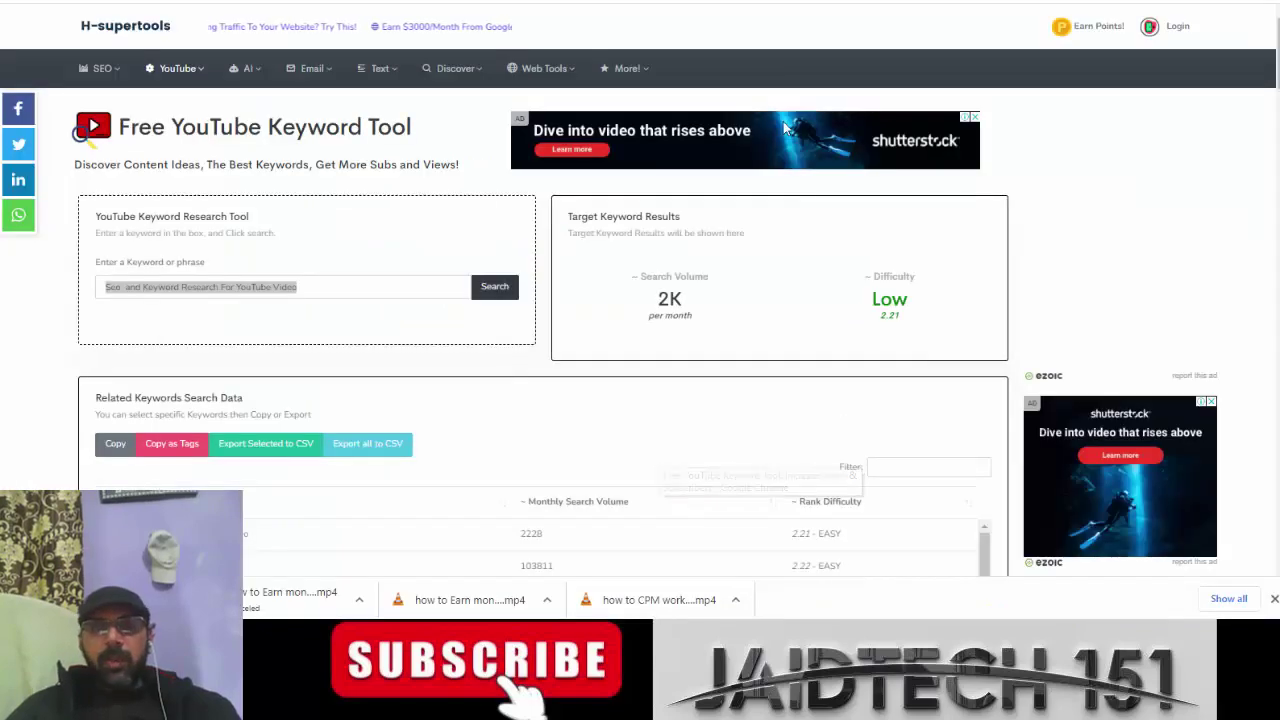
pyautogui.click(857, 194)
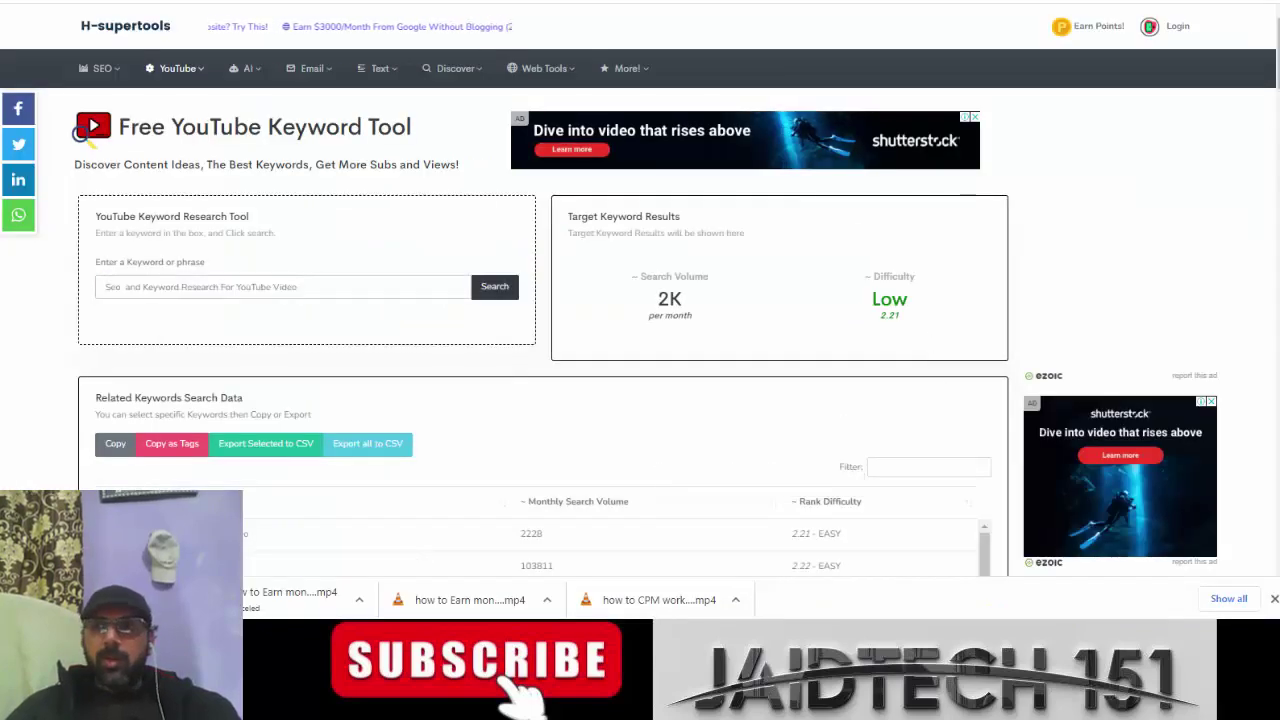
pyautogui.hotkey('alt', 'Tab')
pyautogui.click(752, 436)
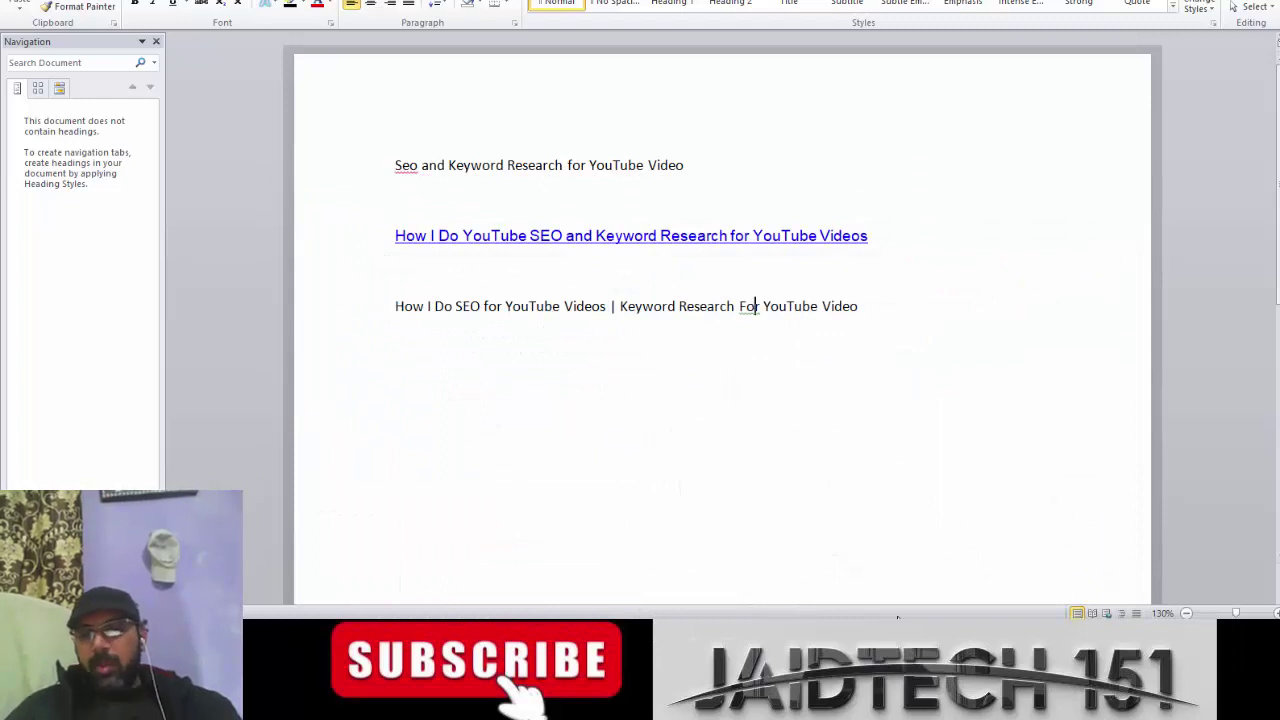
pyautogui.moveTo(757, 705)
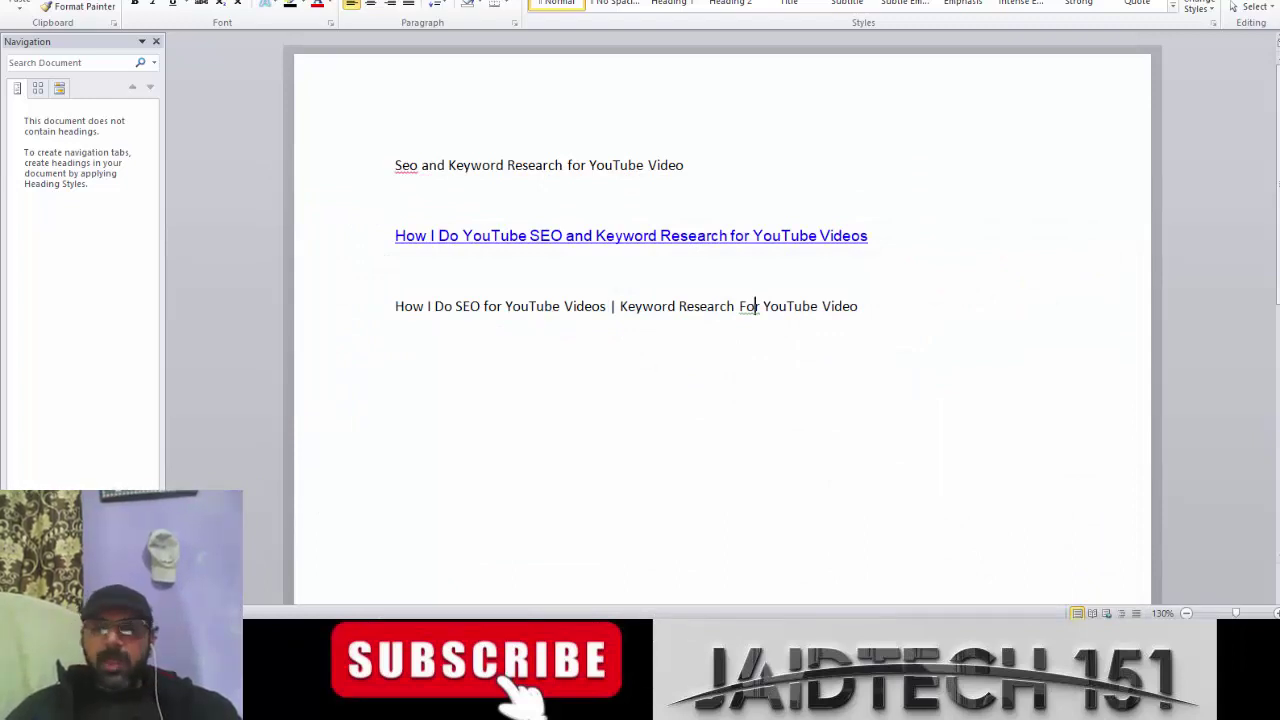
pyautogui.click(757, 560)
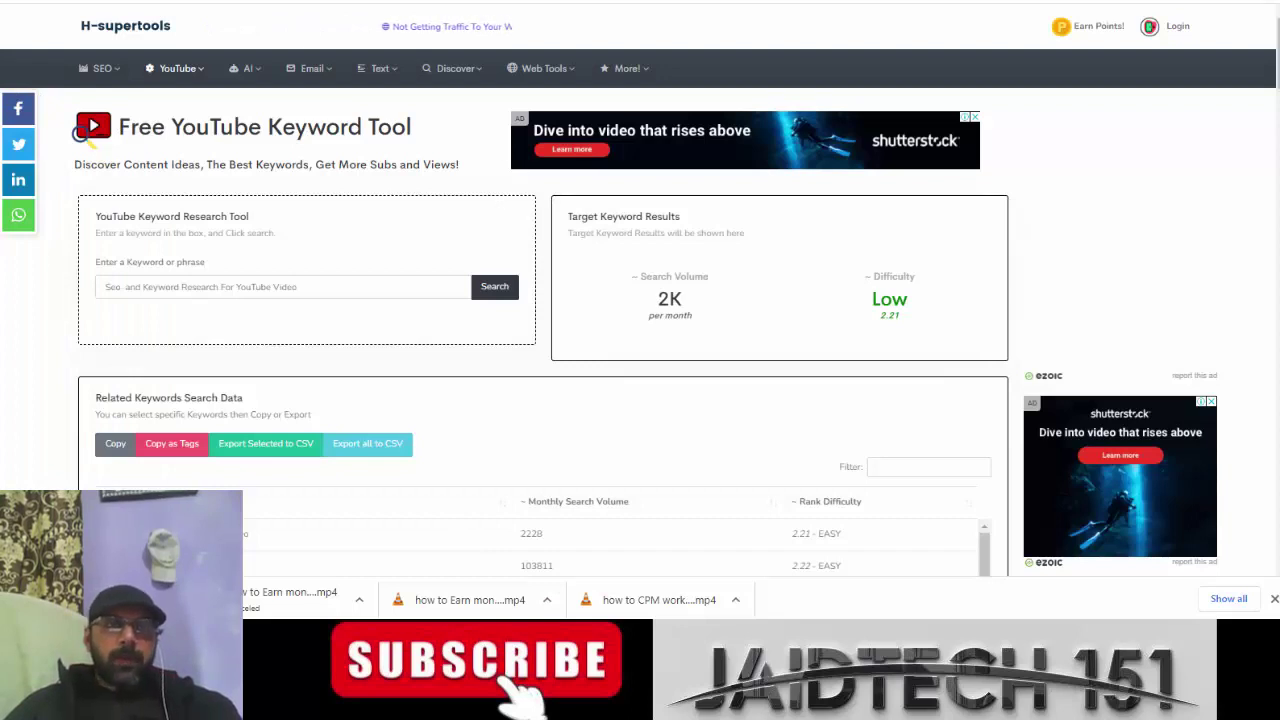
# Step: Look through the open keyword research pages: KWFinder, RapidTags, Keyword Tool and TubeRanker
pyautogui.hotkey('ctrl', 'Tab')
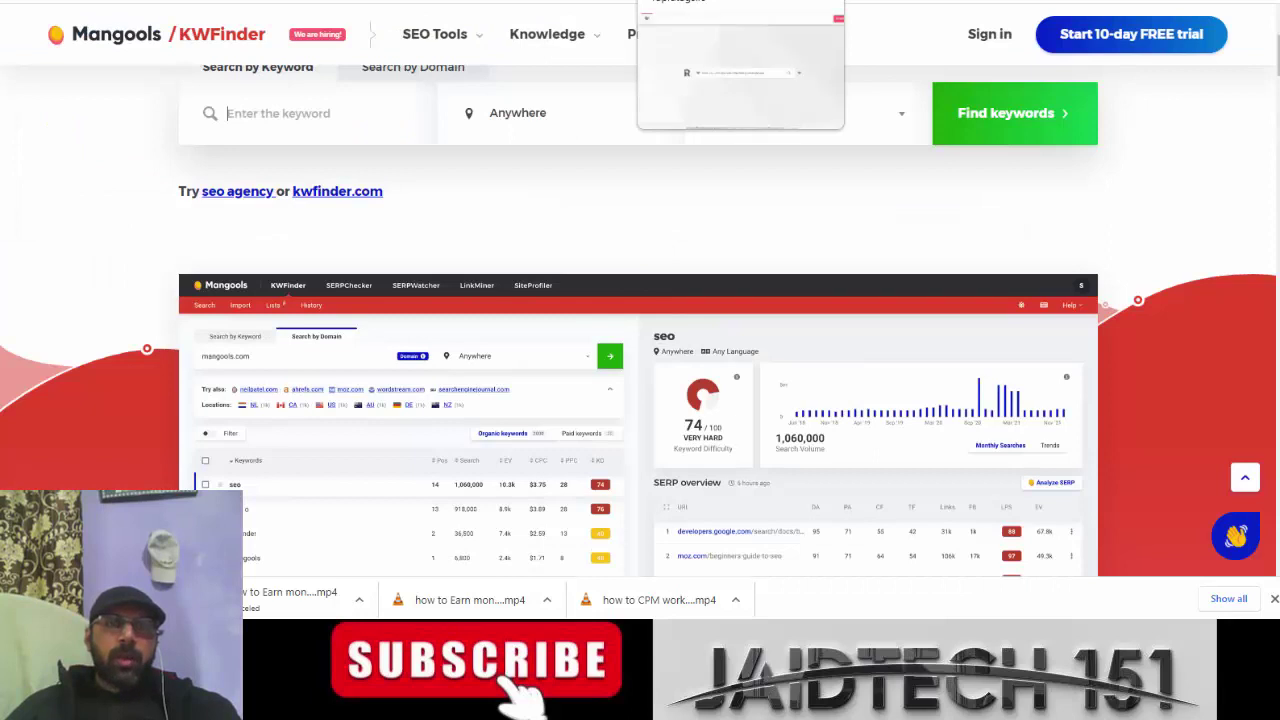
pyautogui.hotkey('ctrl', 'Tab')
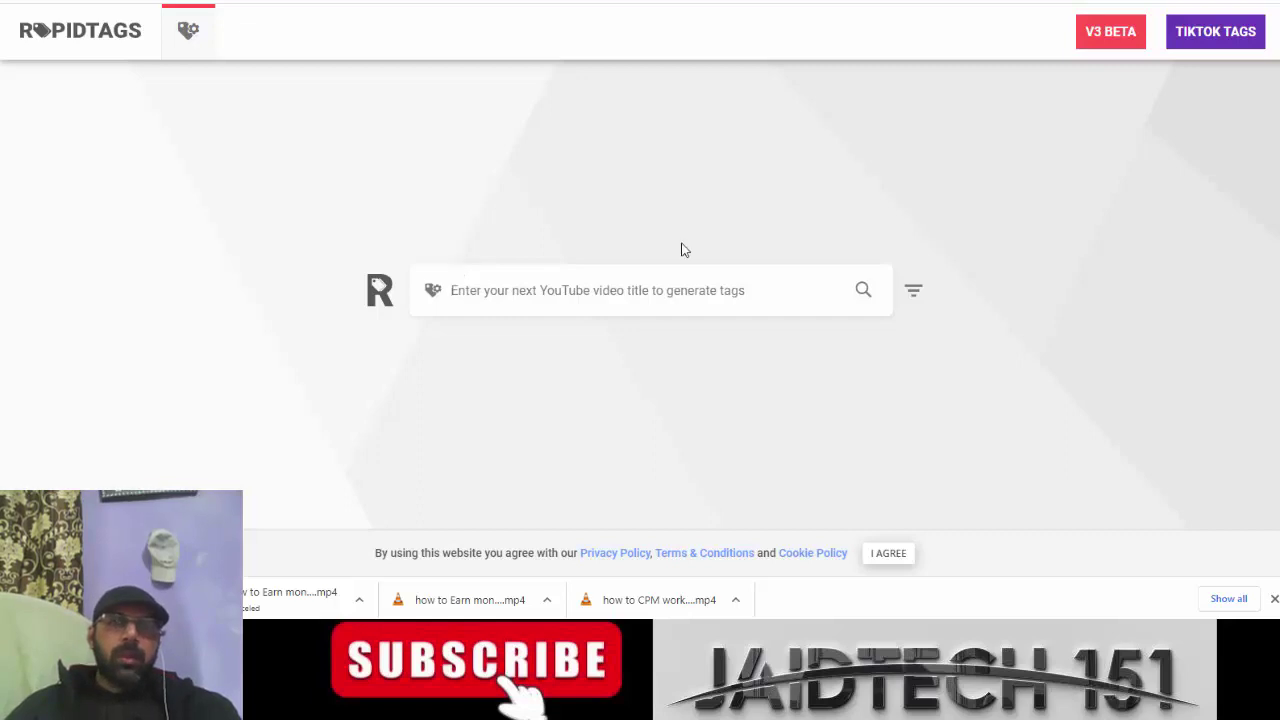
pyautogui.hotkey('ctrl', 'Tab')
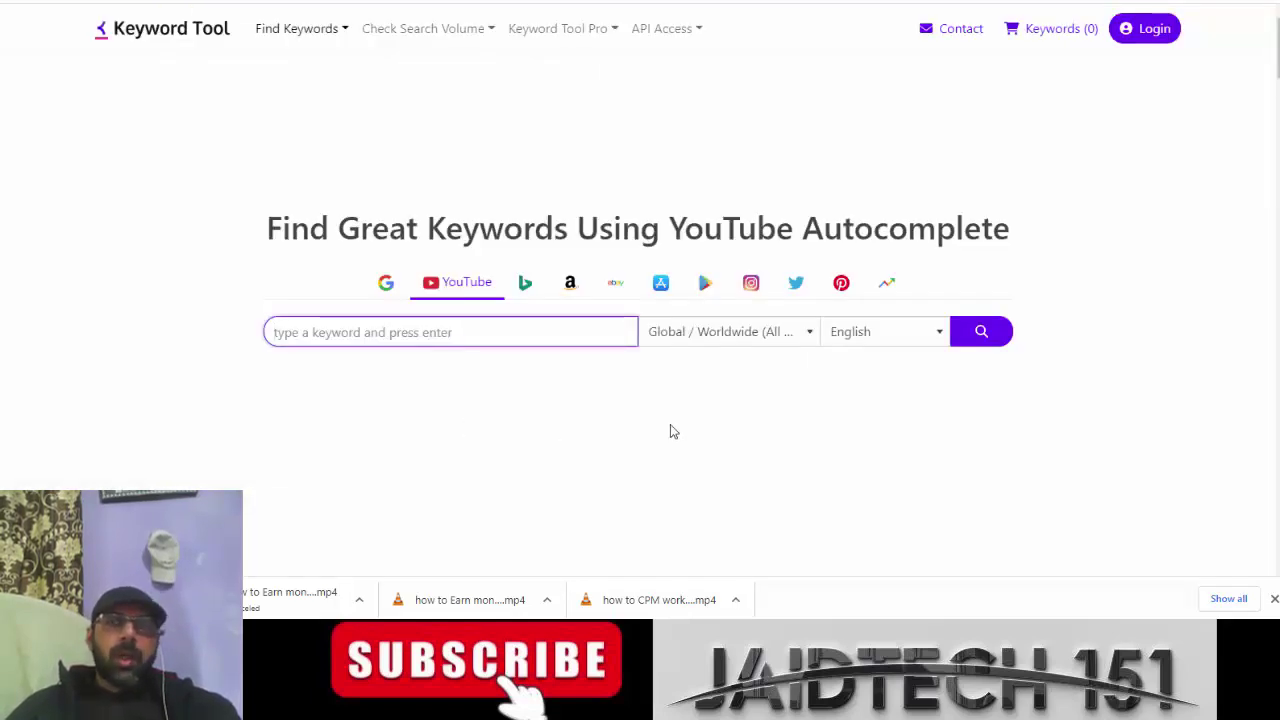
pyautogui.hotkey('ctrl', 'Tab')
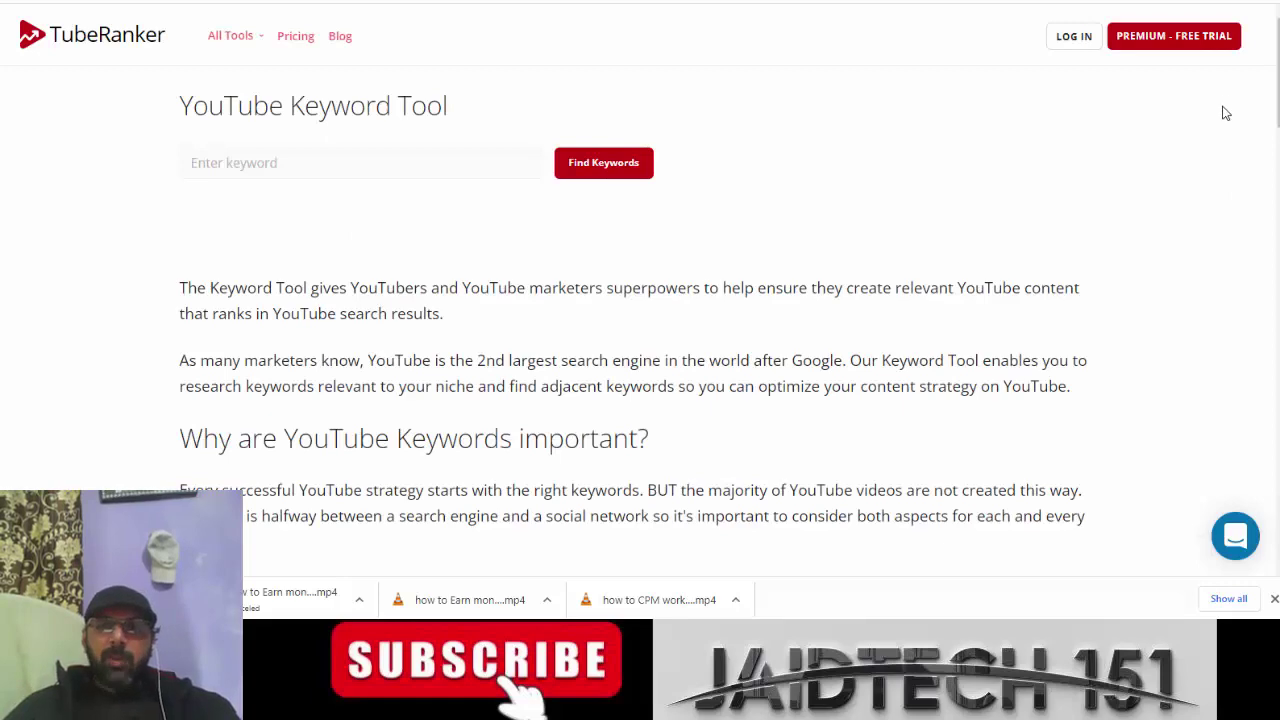
pyautogui.hotkey('ctrl', 'shift', 'Tab')
pyautogui.hotkey('ctrl', 'shift', 'Tab')
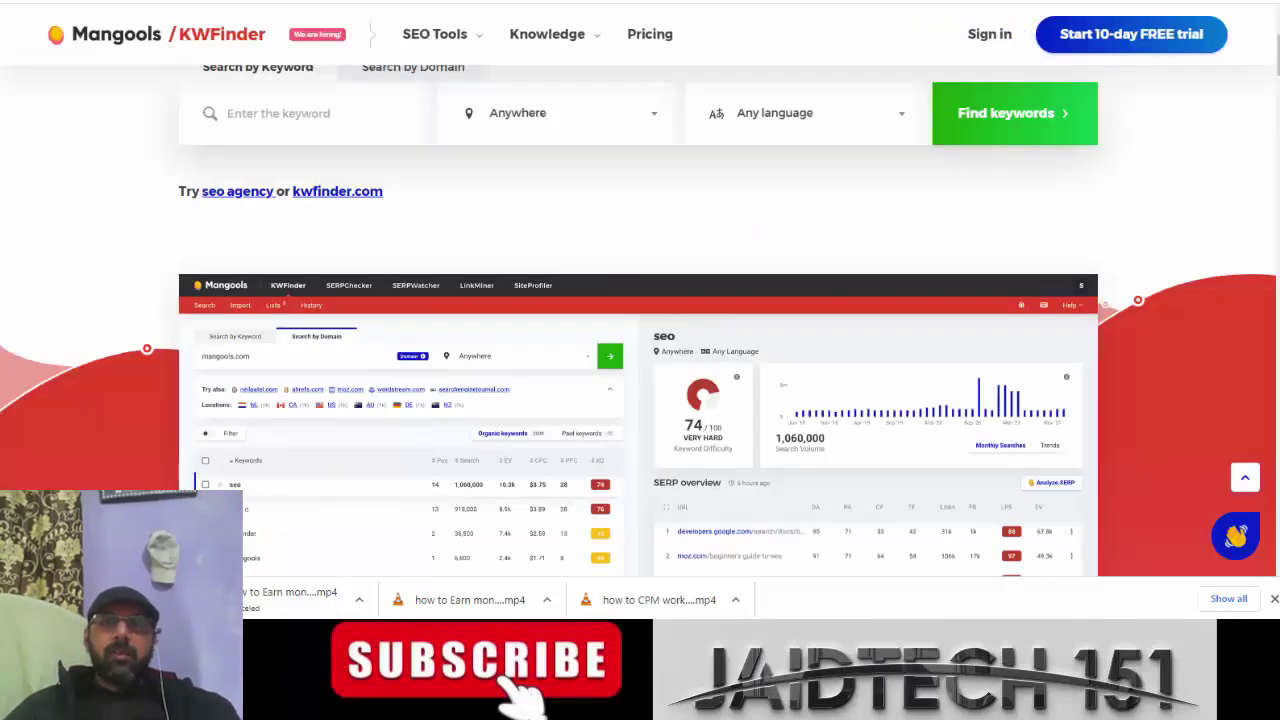
pyautogui.hotkey('ctrl', 'shift', 'Tab')
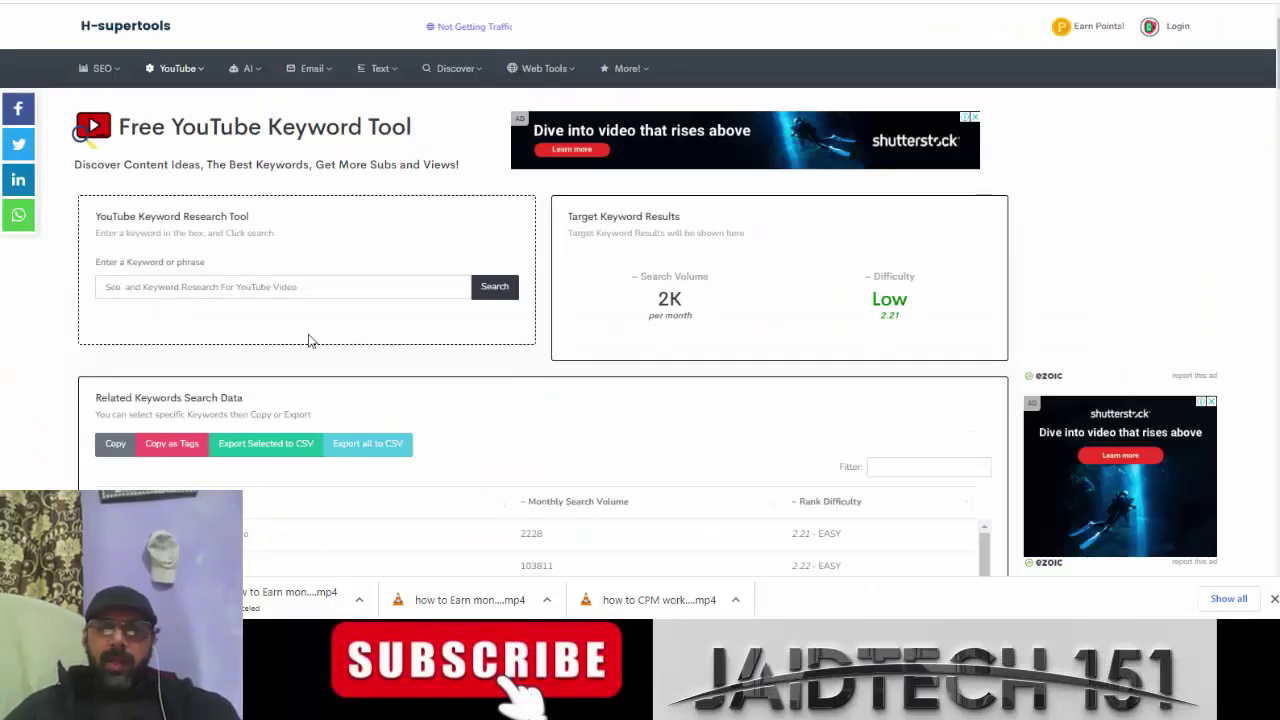
# Step: Search the H-supertools YouTube keyword tool for "How I Do SEO for YouTube Videos", replacing the existing phrase
pyautogui.tripleClick(323, 293)
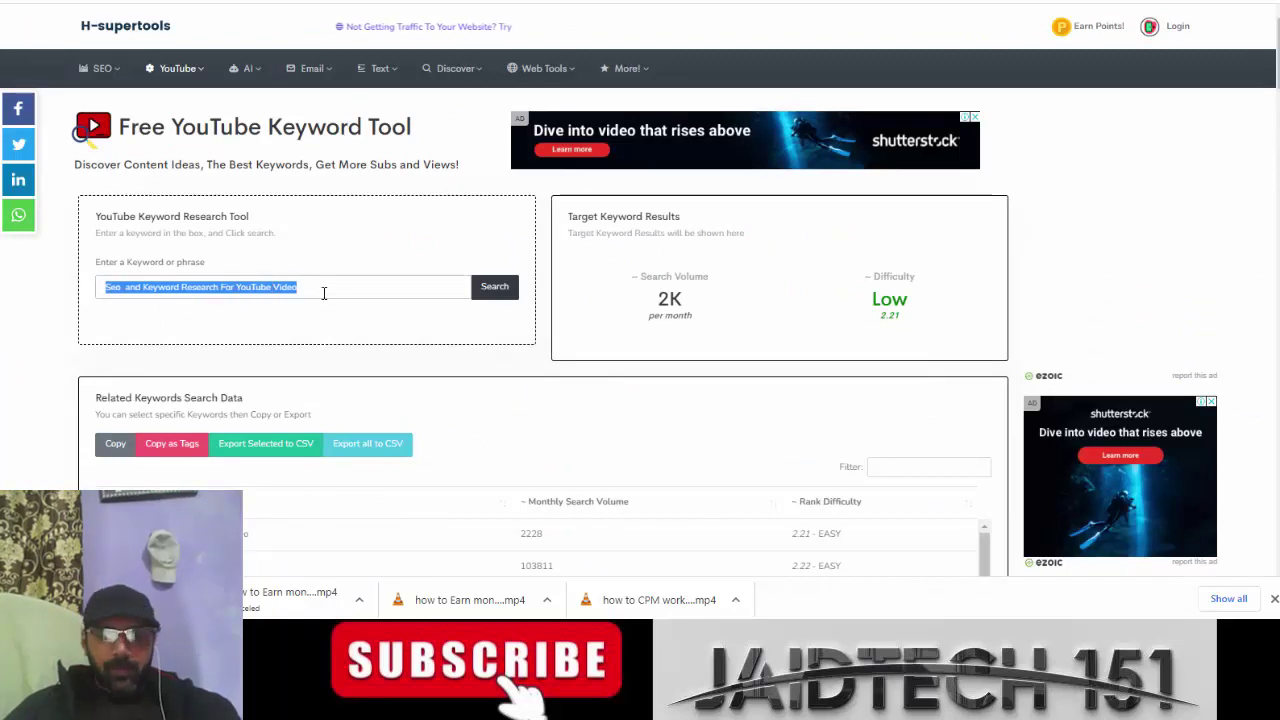
pyautogui.hotkey('ctrl', 'v')
pyautogui.click(515, 291)
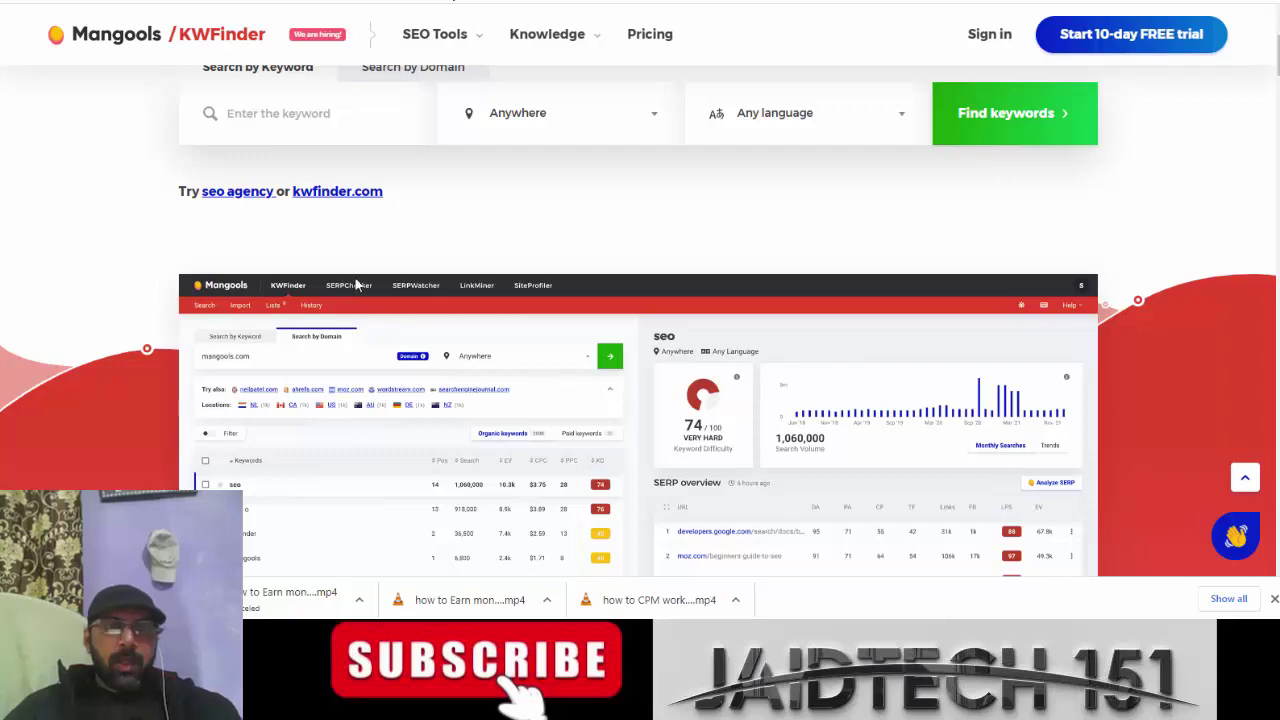
# Step: Search by keyword in KWFinder for "How I Do SEO for YouTube Videos"
pyautogui.scroll(2, 398, 287)
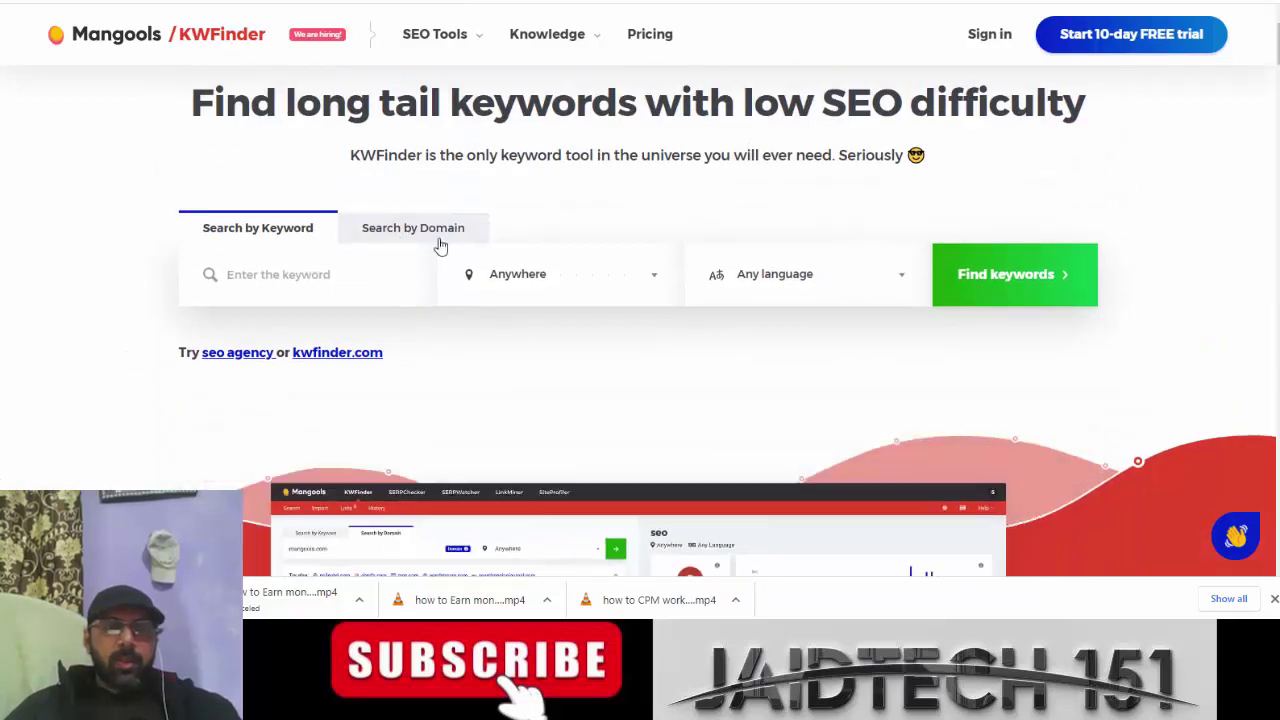
pyautogui.click(330, 276)
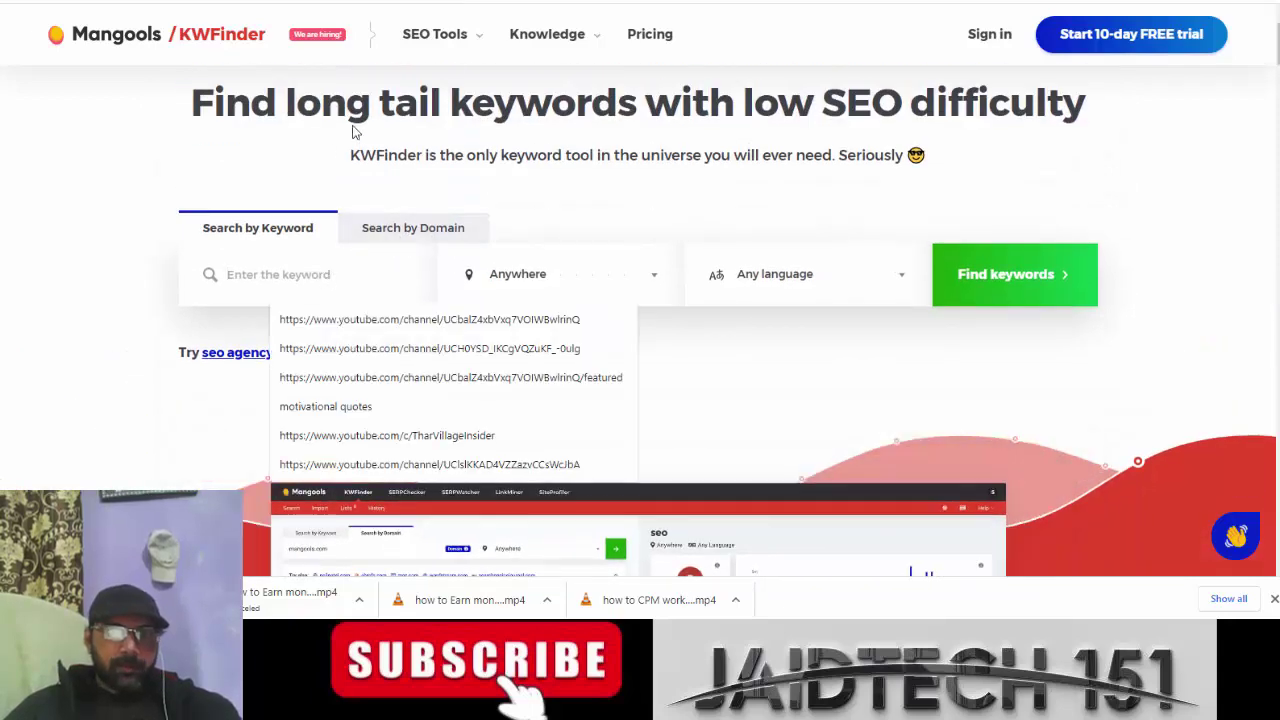
pyautogui.moveTo(459, 50)
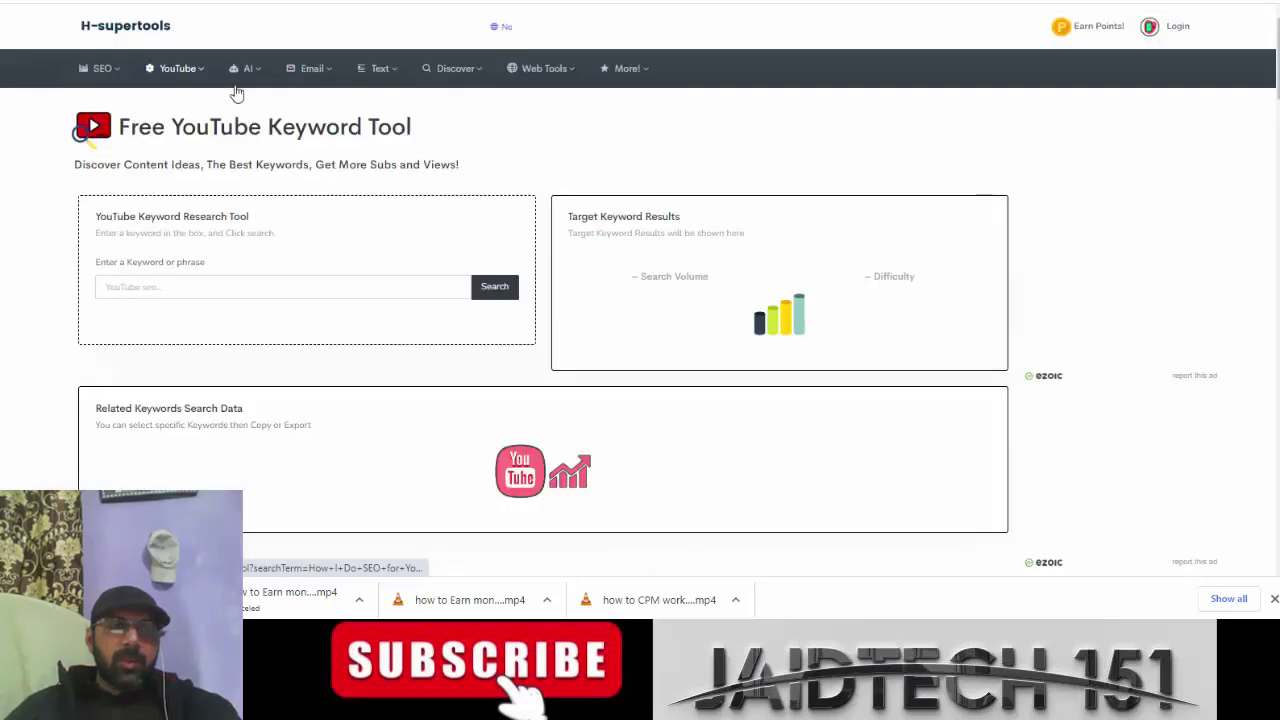
pyautogui.moveTo(205, 76)
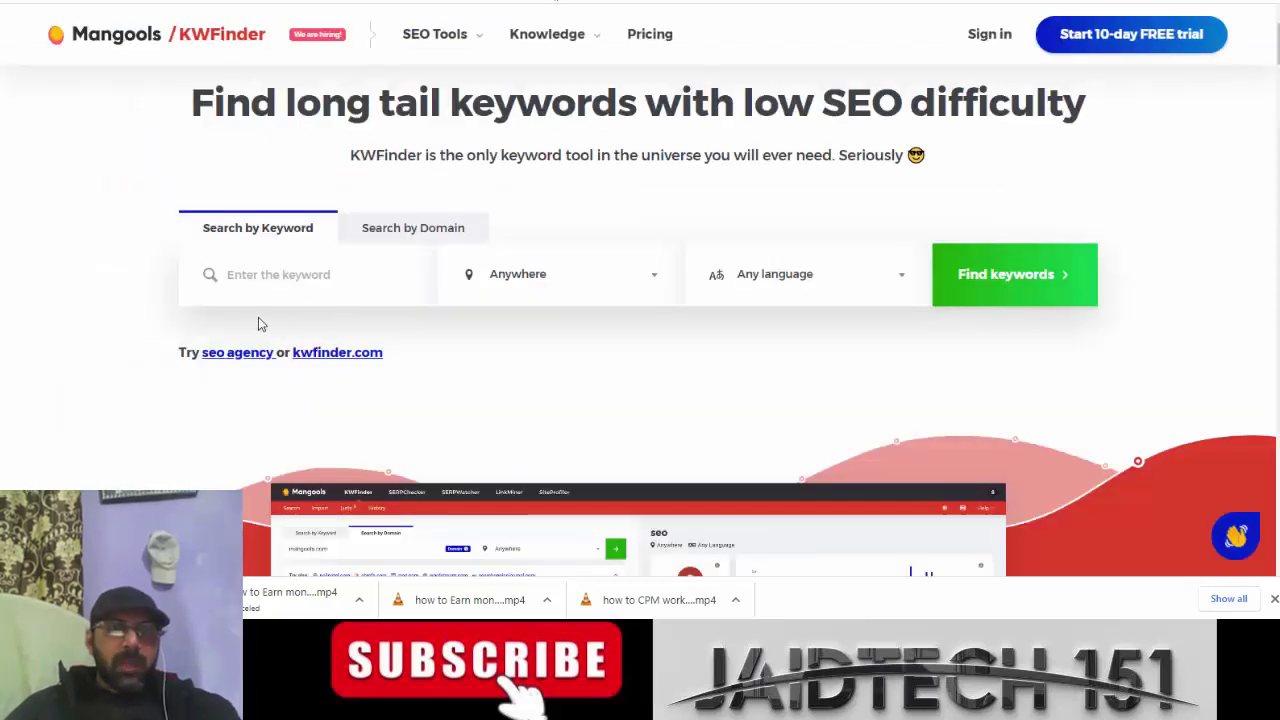
pyautogui.click(266, 276)
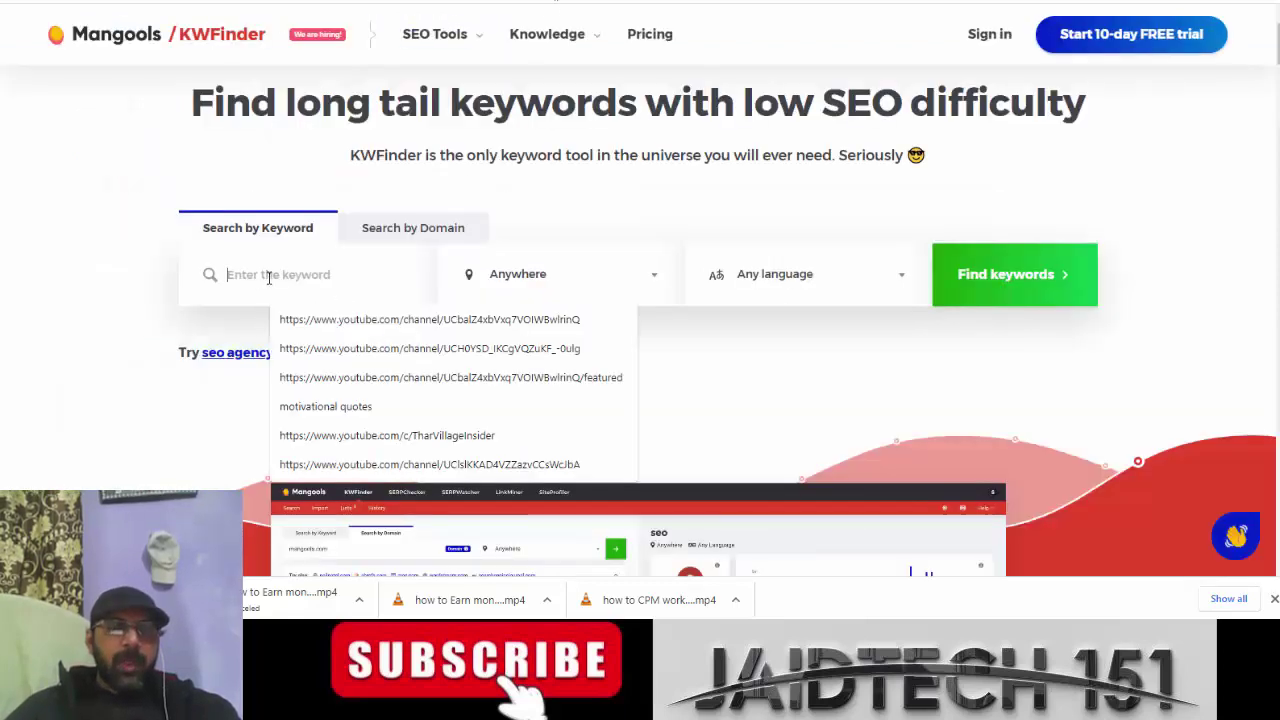
pyautogui.hotkey('ctrl', 'v')
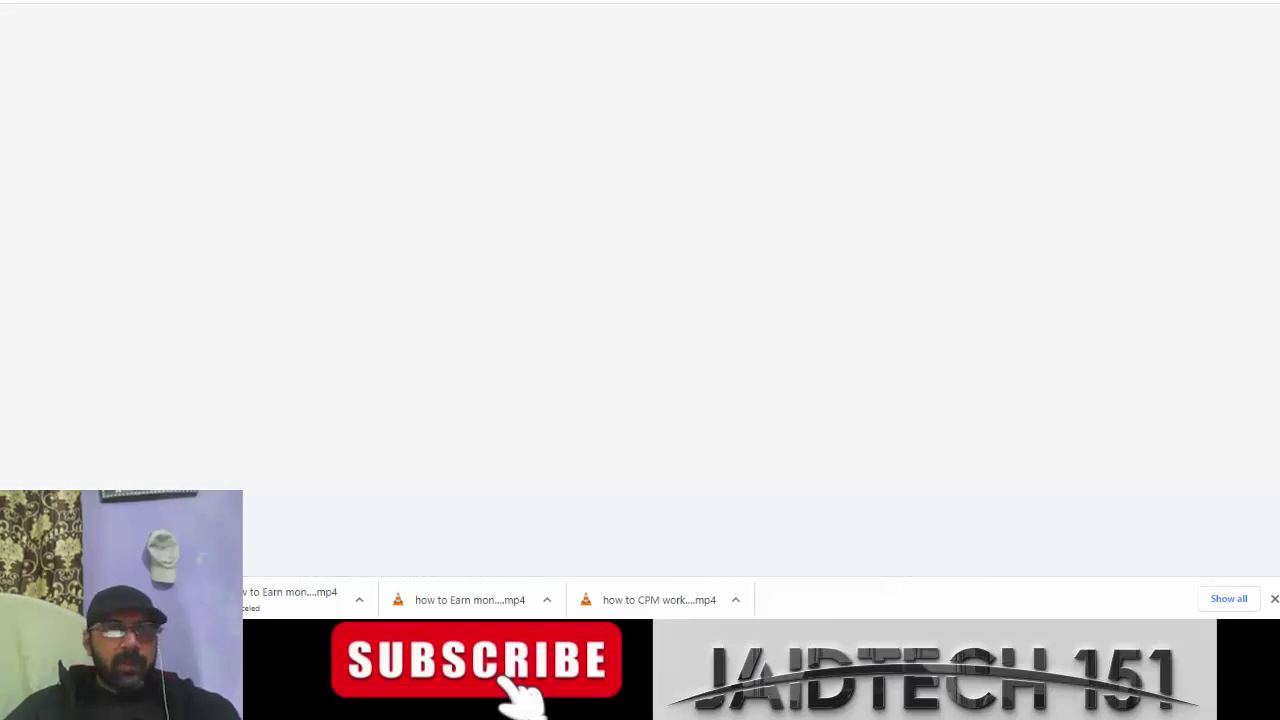
# Step: Generate tags in RapidTags for the video title "How I Do SEO for YouTube Videos"
pyautogui.click(597, 296)
pyautogui.hotkey('ctrl', 'v')
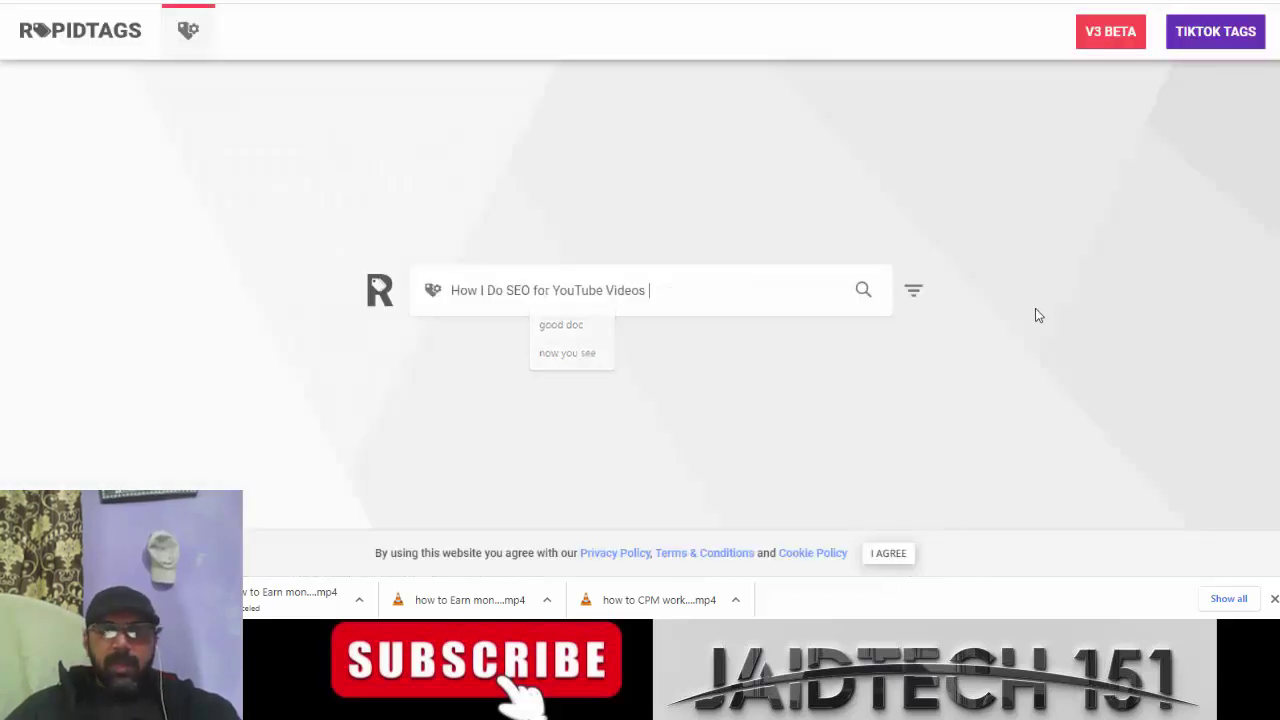
pyautogui.click(860, 291)
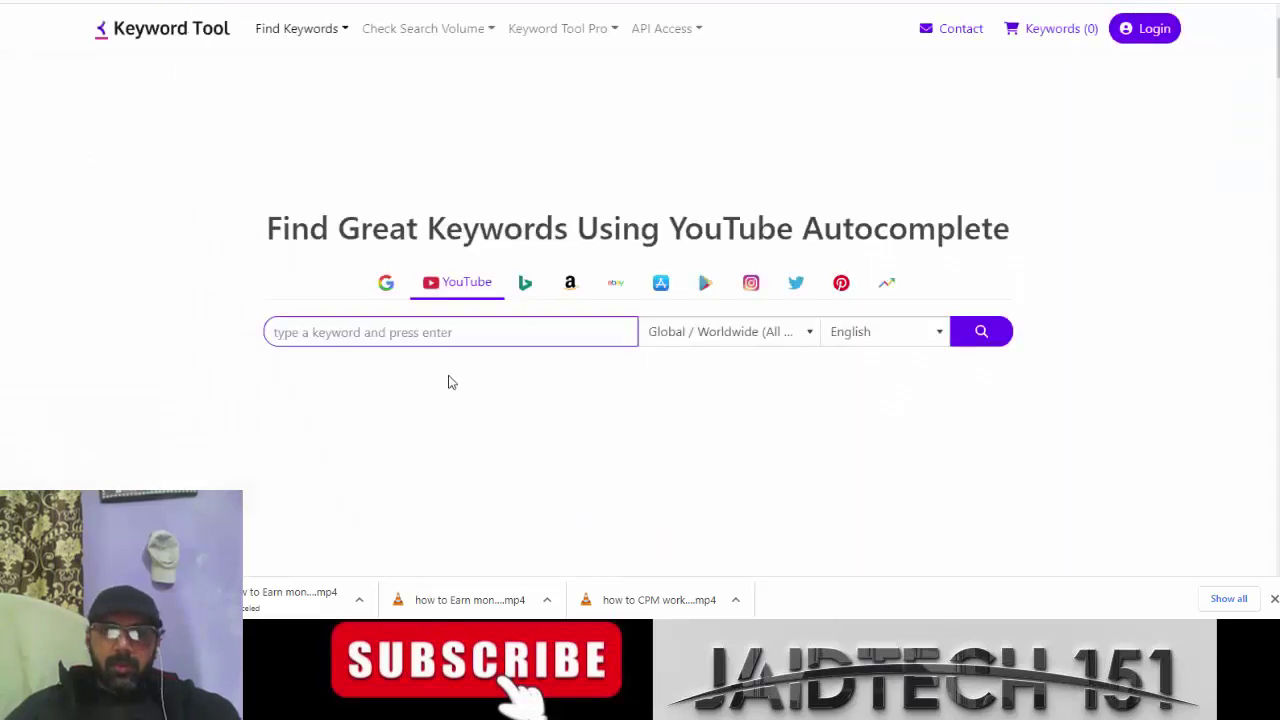
# Step: Search Keyword Tool's YouTube section for "How I Do SEO for YouTube Videos"
pyautogui.click(416, 330)
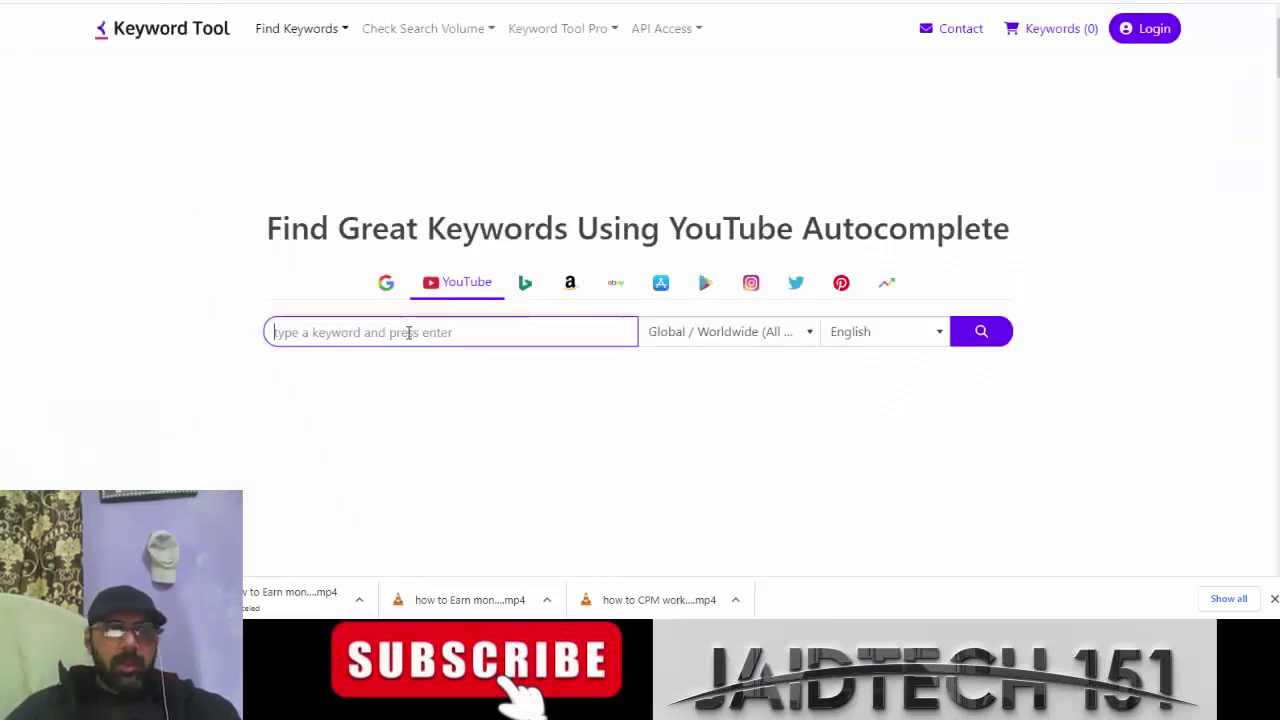
pyautogui.hotkey('ctrl', 'v')
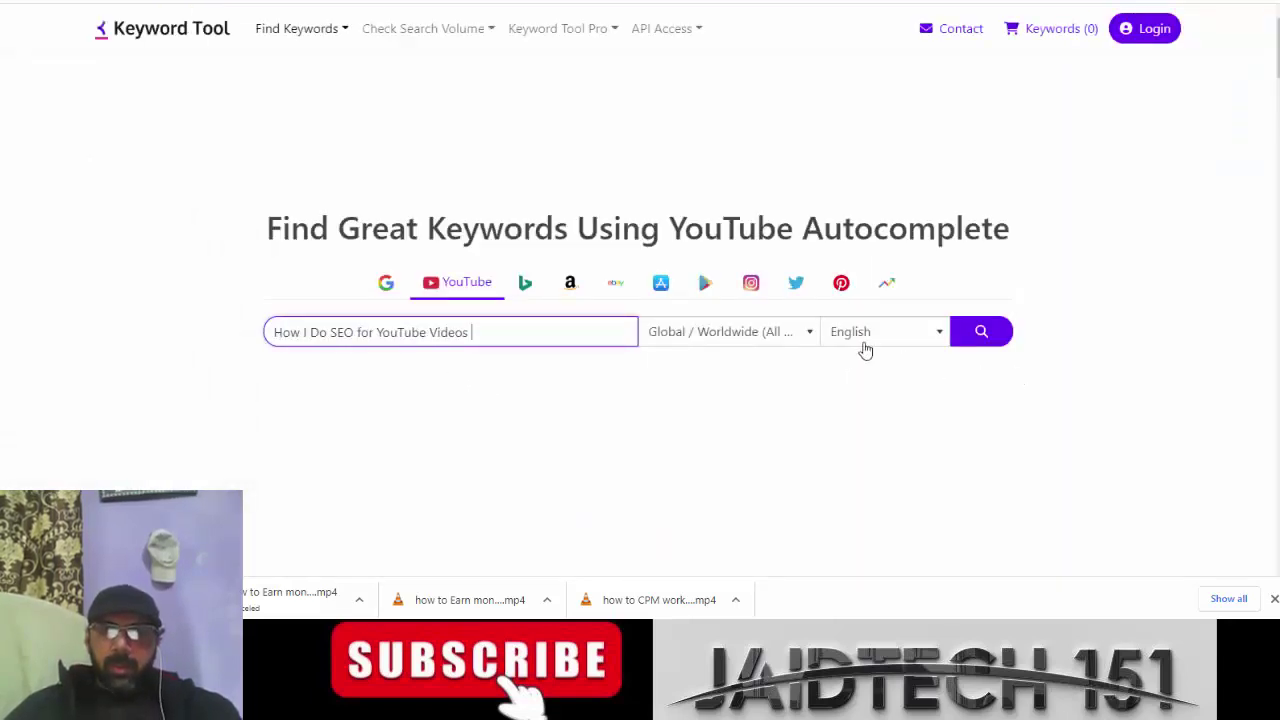
pyautogui.click(1003, 337)
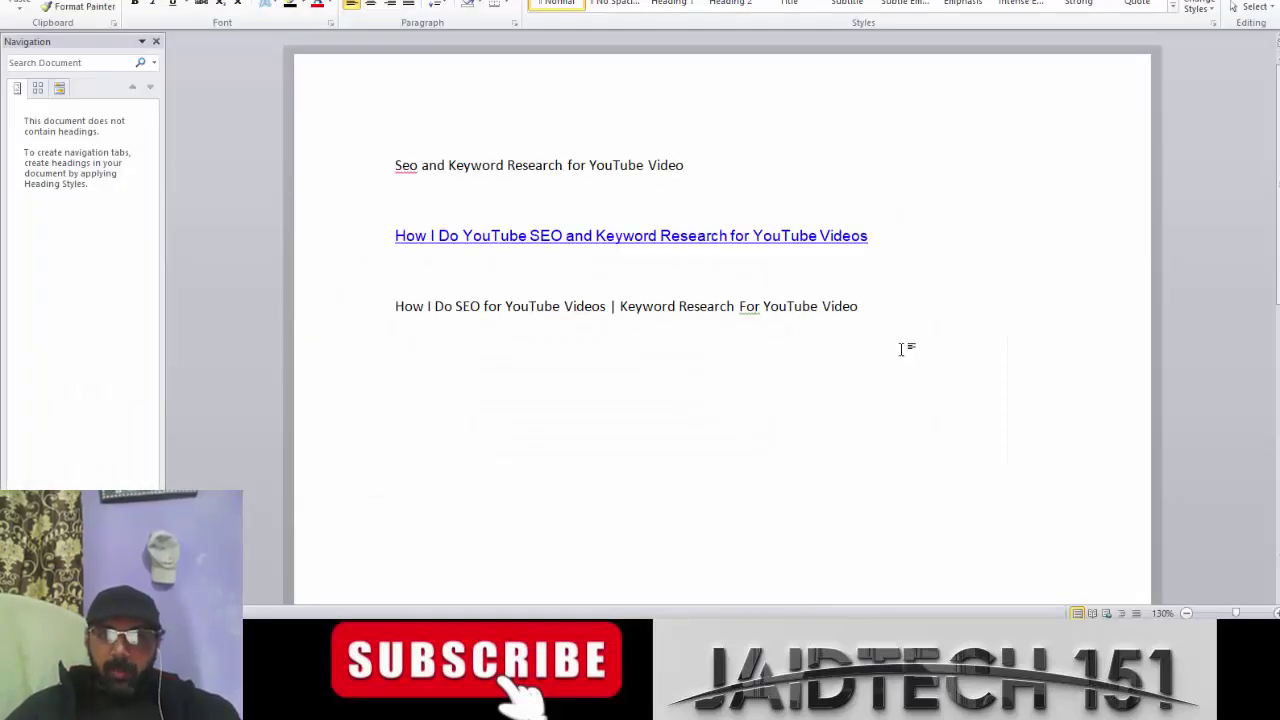
# Step: Add the tag list running from "how to rank youtube videos" to "youtube seo 2022" below the last title in the Word document
pyautogui.write('how to rank youtube videos,how to rank youtube videos fast,youtube video seo,how to rank youtube videos on first page,seo for youtube,youtube seo,seo for youtube channel,seo for youtube videos,video seo,how to rank videos on youtube,youtube seo tutorial for beginners,how to rank videos,how to rank youtube video,youtube seo tutorial,youtube seo tips,rank youtube videos,youtube keyword research tool for video seo,youtube seo 2022')
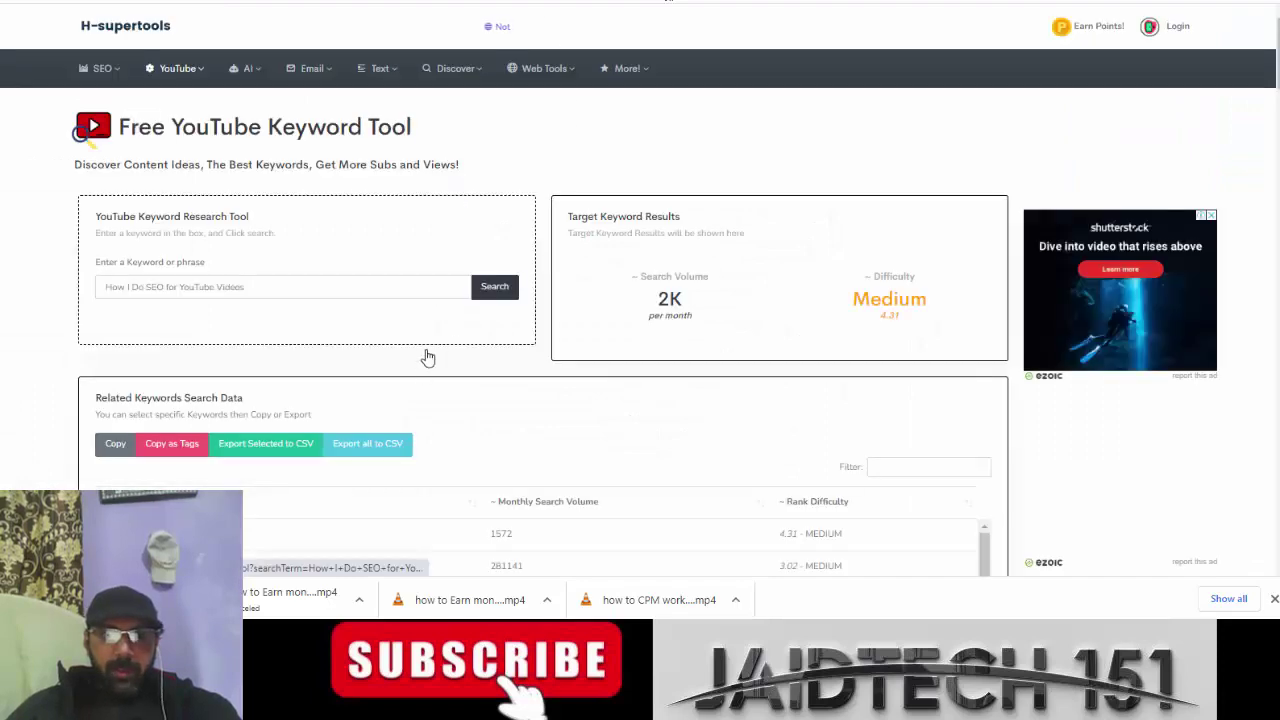
# Step: Select the first ten related keywords in H-supertools, from "how i do seo for youtube videos" through "how to rank videos"
pyautogui.scroll(-4, 423, 354)
pyautogui.click(215, 138)
pyautogui.click(176, 168)
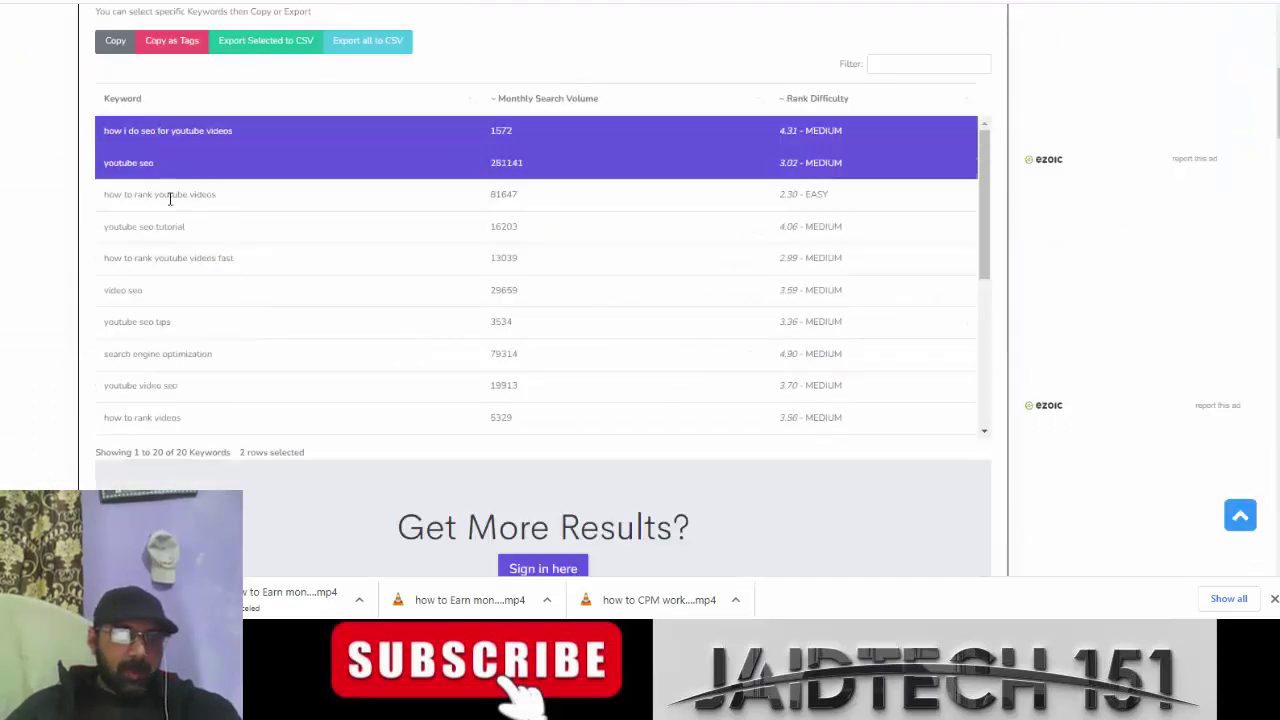
pyautogui.click(180, 196)
pyautogui.click(171, 229)
pyautogui.click(168, 260)
pyautogui.click(167, 276)
pyautogui.click(146, 321)
pyautogui.click(139, 290)
pyautogui.click(157, 256)
pyautogui.click(148, 323)
pyautogui.click(146, 354)
pyautogui.click(142, 386)
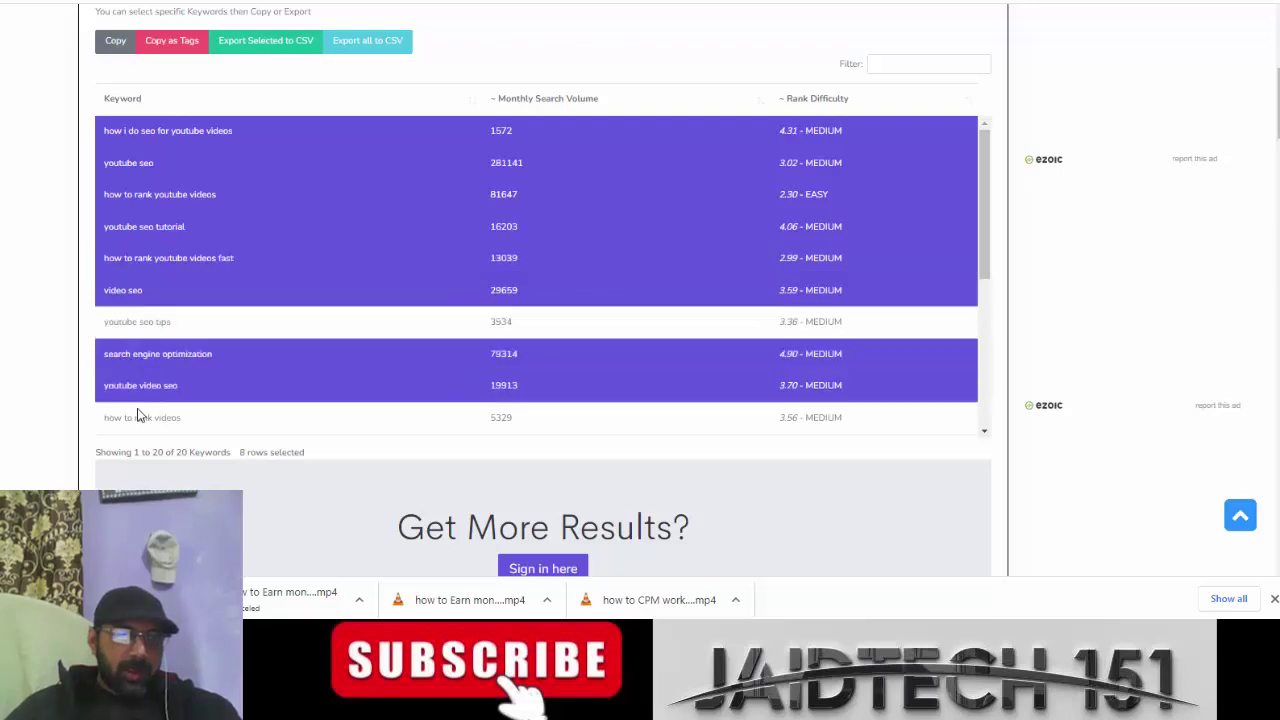
pyautogui.click(140, 417)
pyautogui.click(140, 321)
# Step: Copy the selected H-supertools keywords as tags and paste them after "youtube seo 2022," in the Word document
pyautogui.click(175, 42)
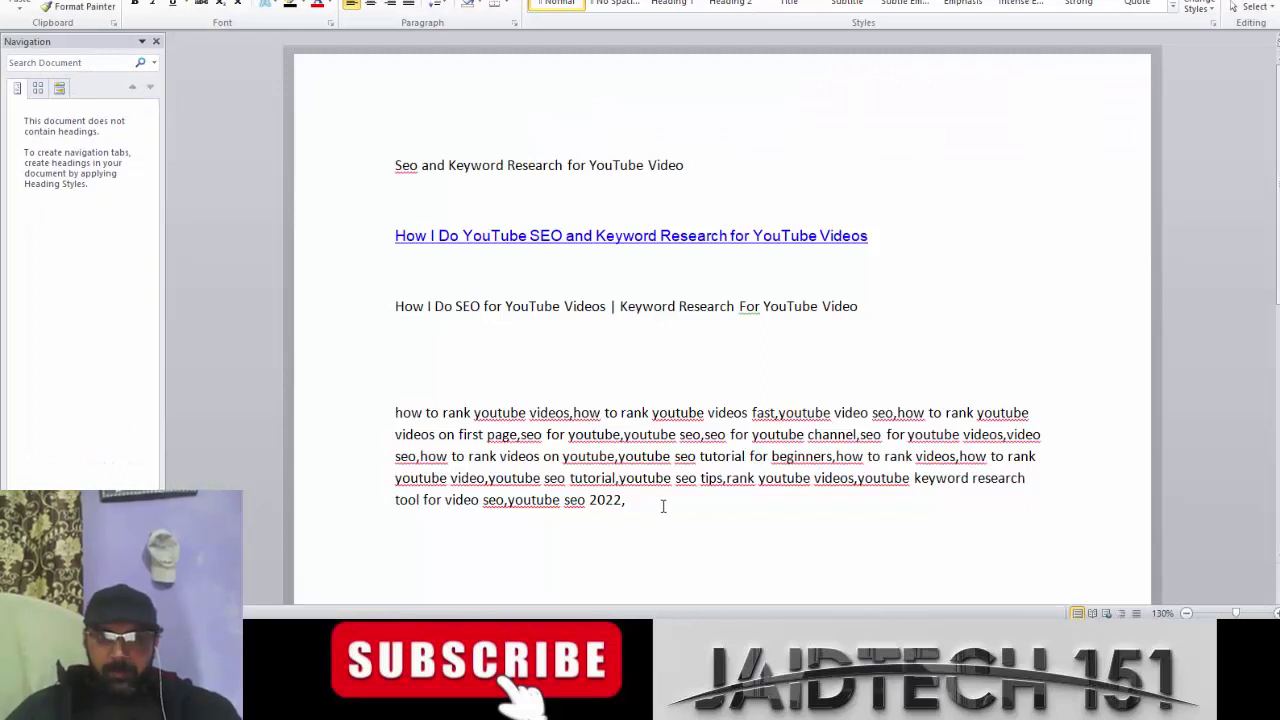
pyautogui.hotkey('ctrl', 'v')
pyautogui.scroll(-2, 677, 506)
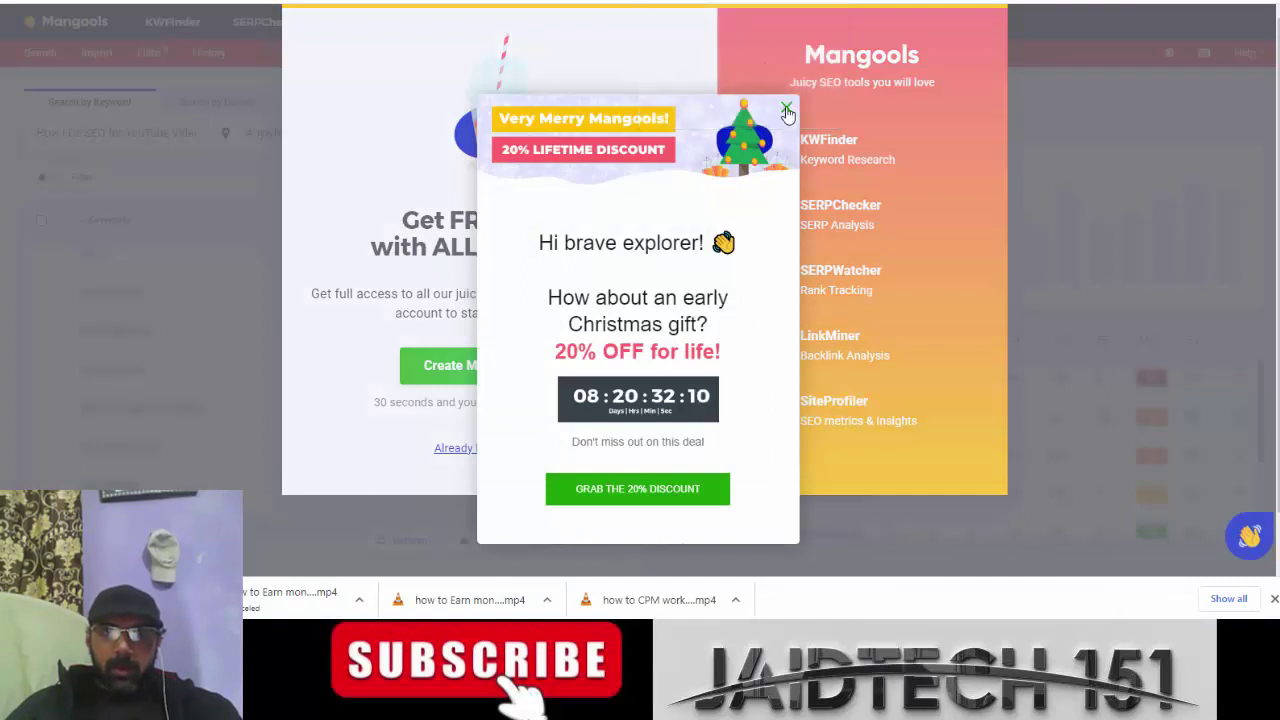
# Step: Select all ten question keywords in Keyword Tool, from "how i do seo for youtube videos" through "using seo for youtube"
pyautogui.click(916, 65)
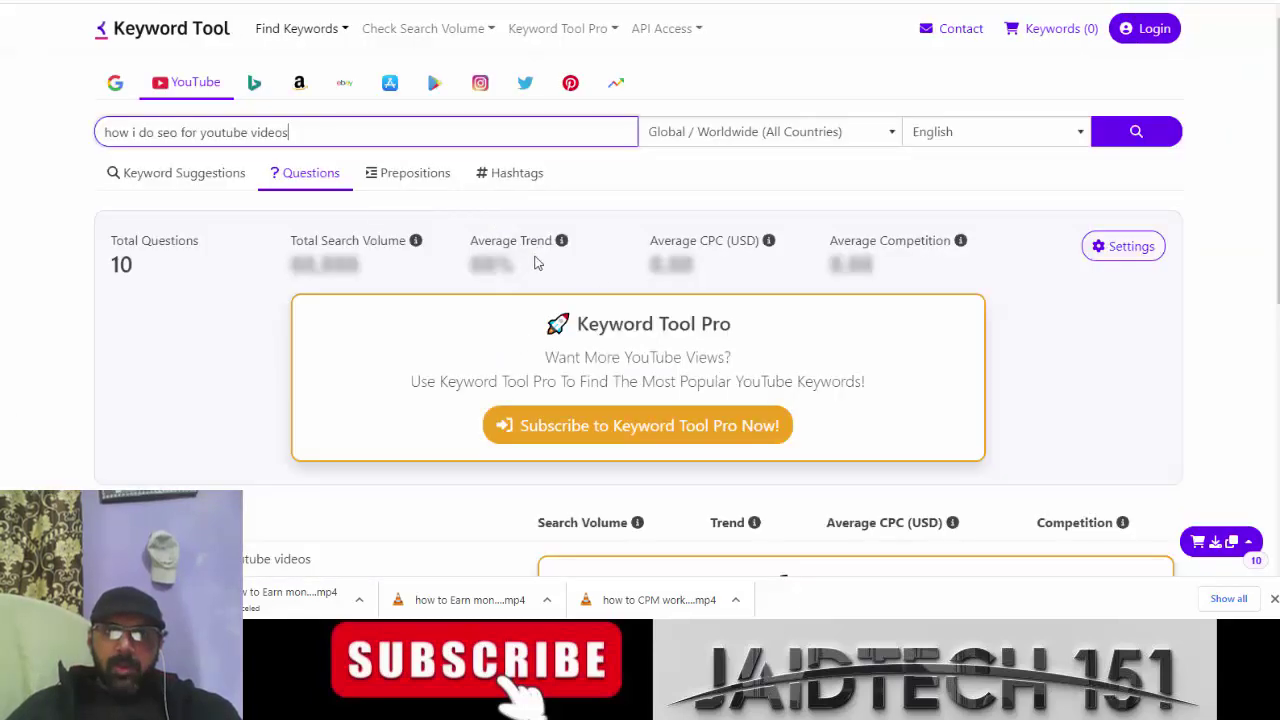
pyautogui.scroll(-3, 768, 281)
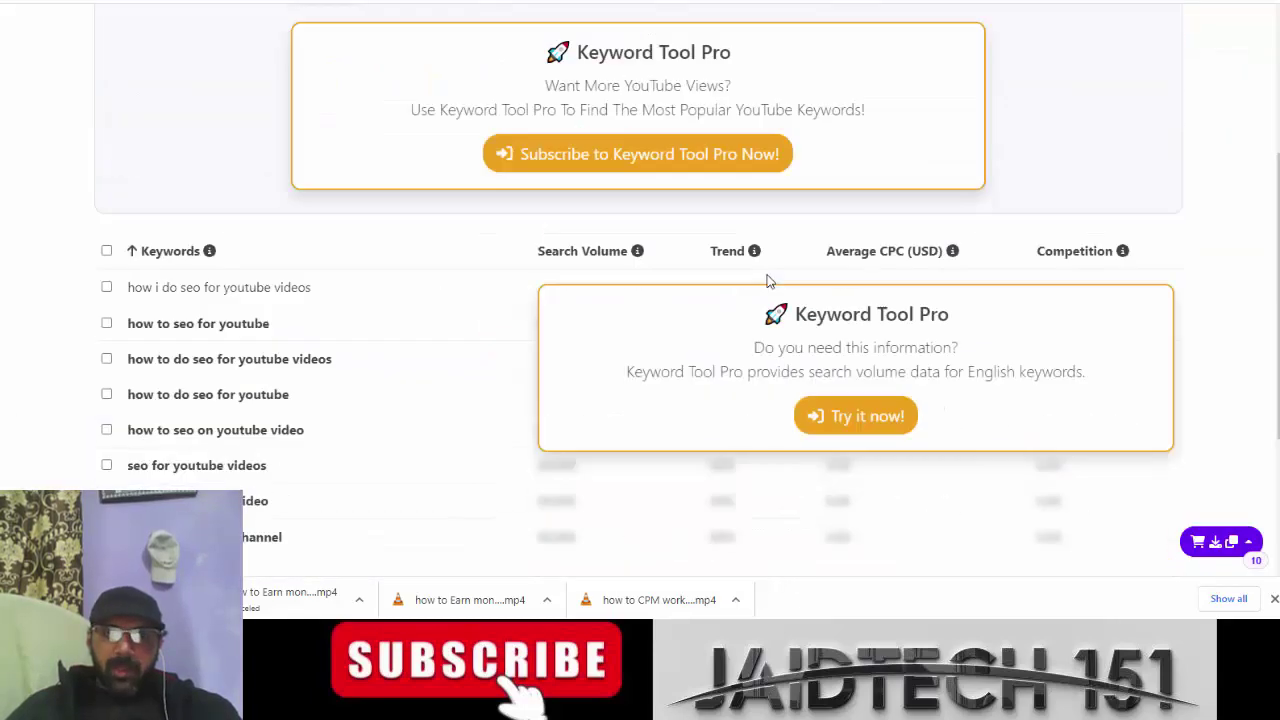
pyautogui.scroll(-1, 768, 281)
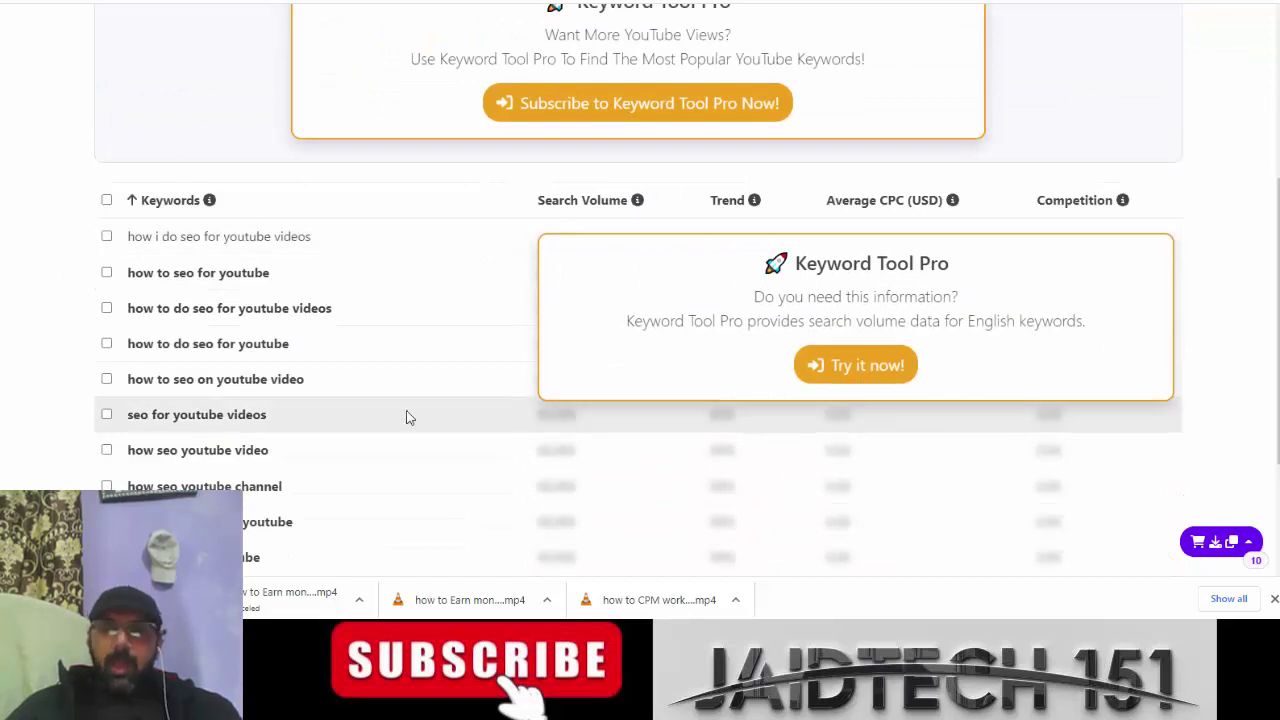
pyautogui.scroll(-1, 120, 285)
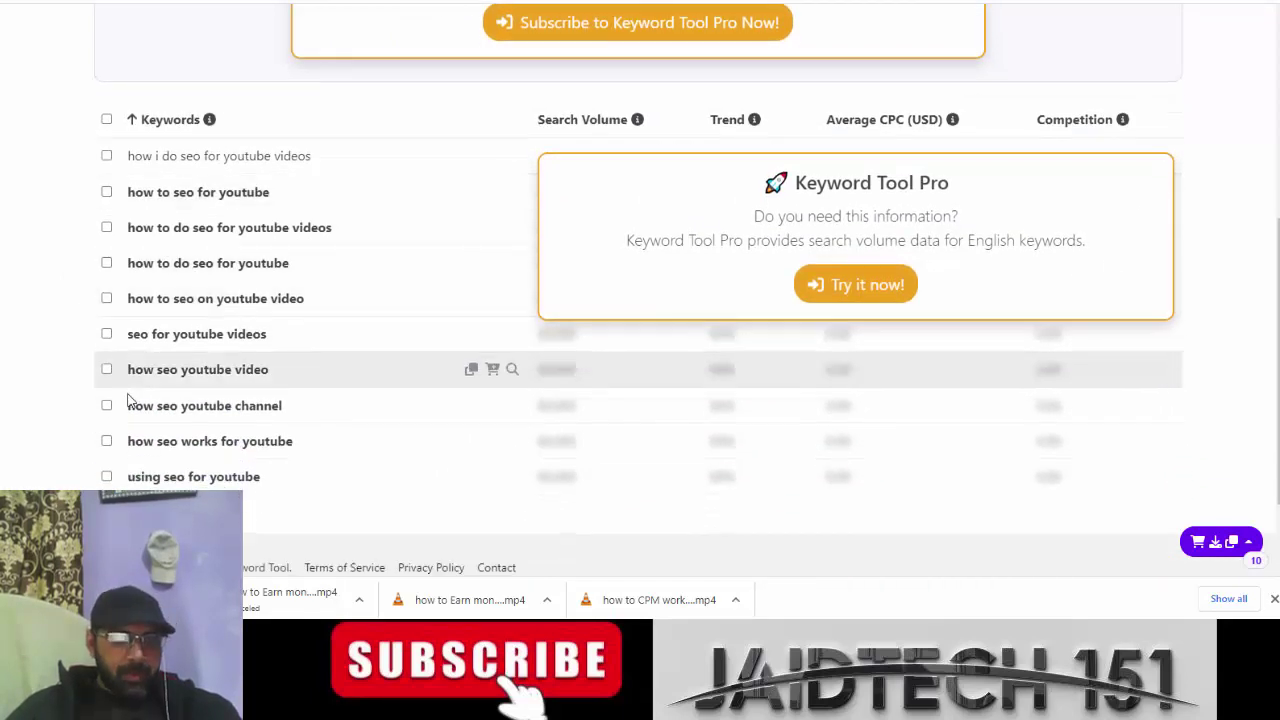
pyautogui.click(106, 477)
pyautogui.click(106, 441)
pyautogui.click(106, 405)
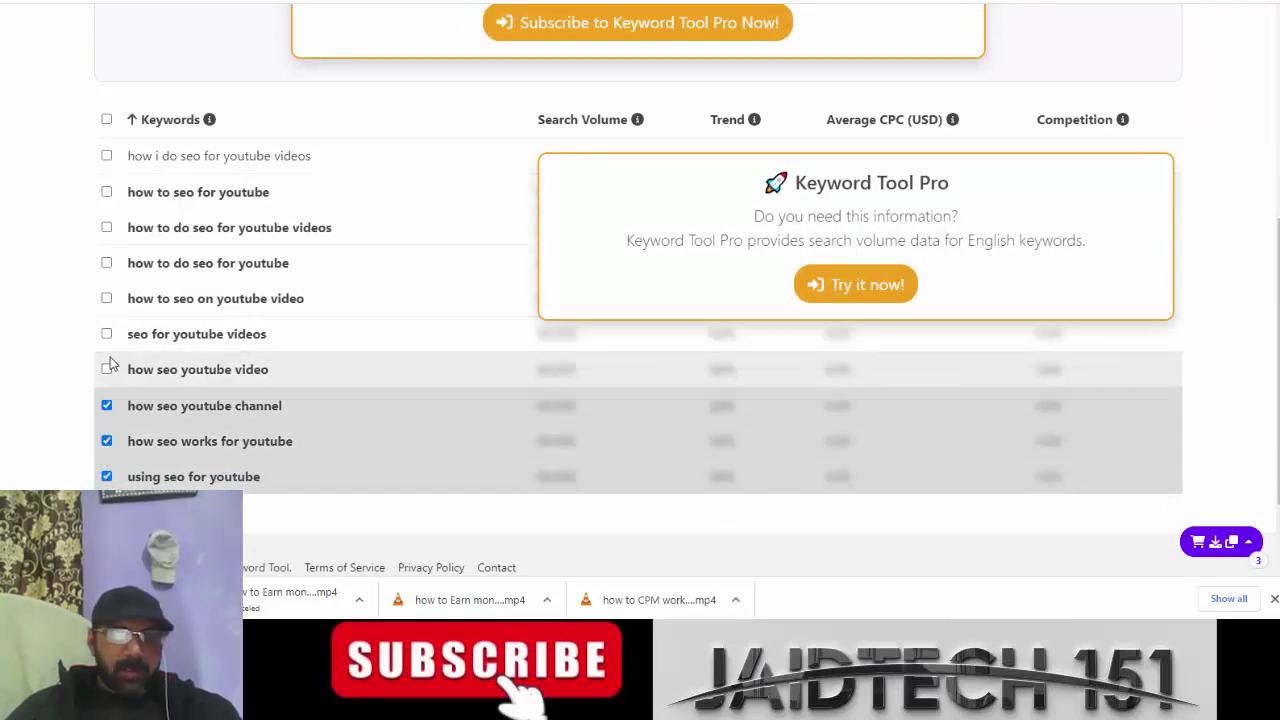
pyautogui.click(106, 369)
pyautogui.click(106, 334)
pyautogui.click(106, 298)
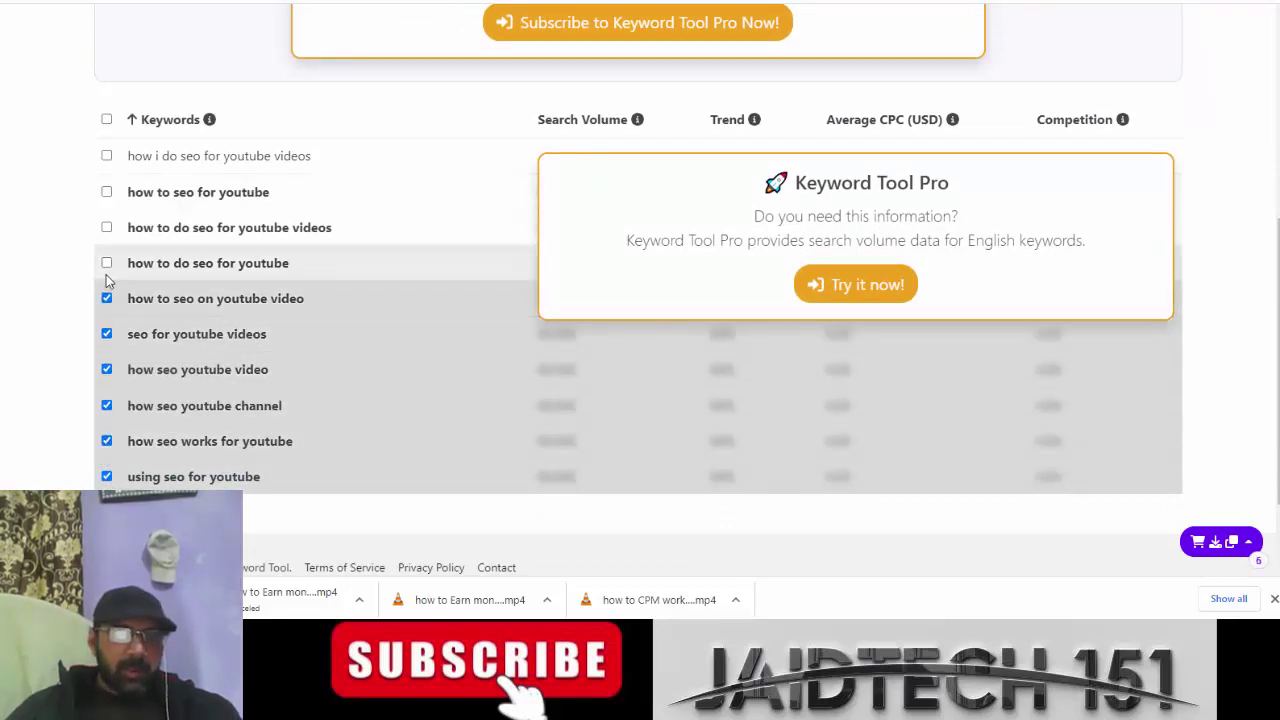
pyautogui.click(106, 263)
pyautogui.click(106, 227)
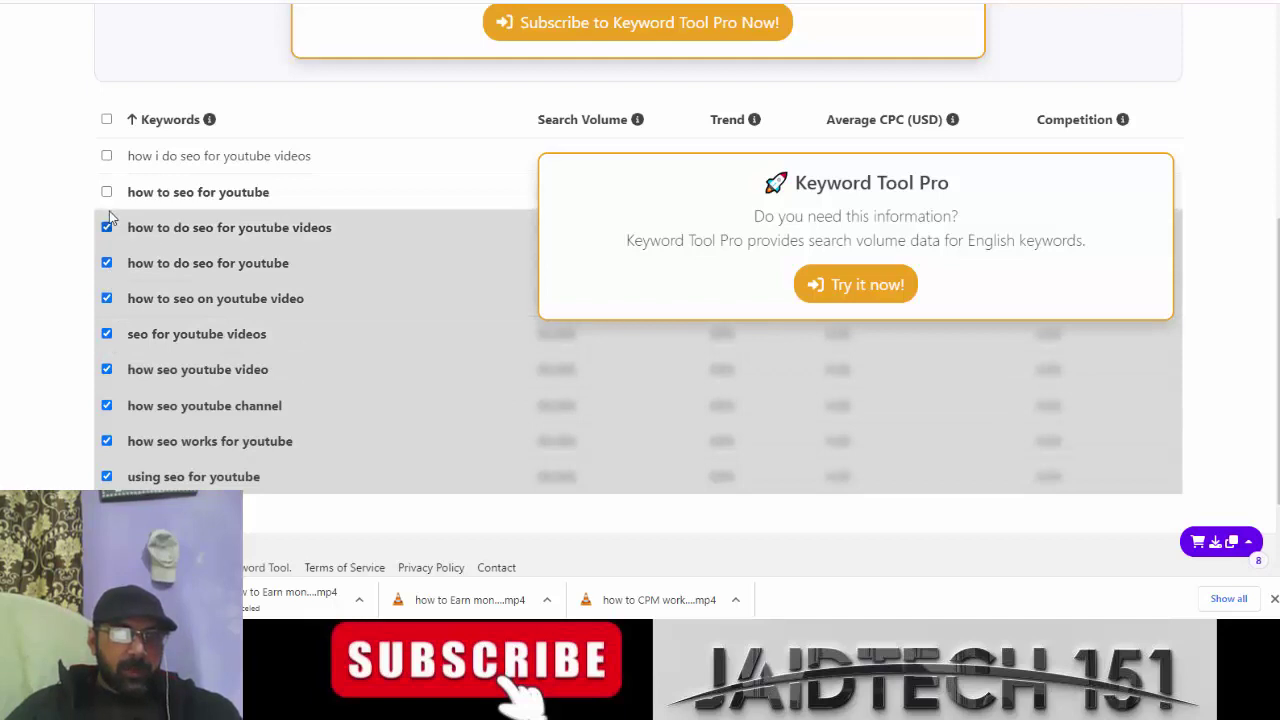
pyautogui.click(106, 191)
pyautogui.click(107, 158)
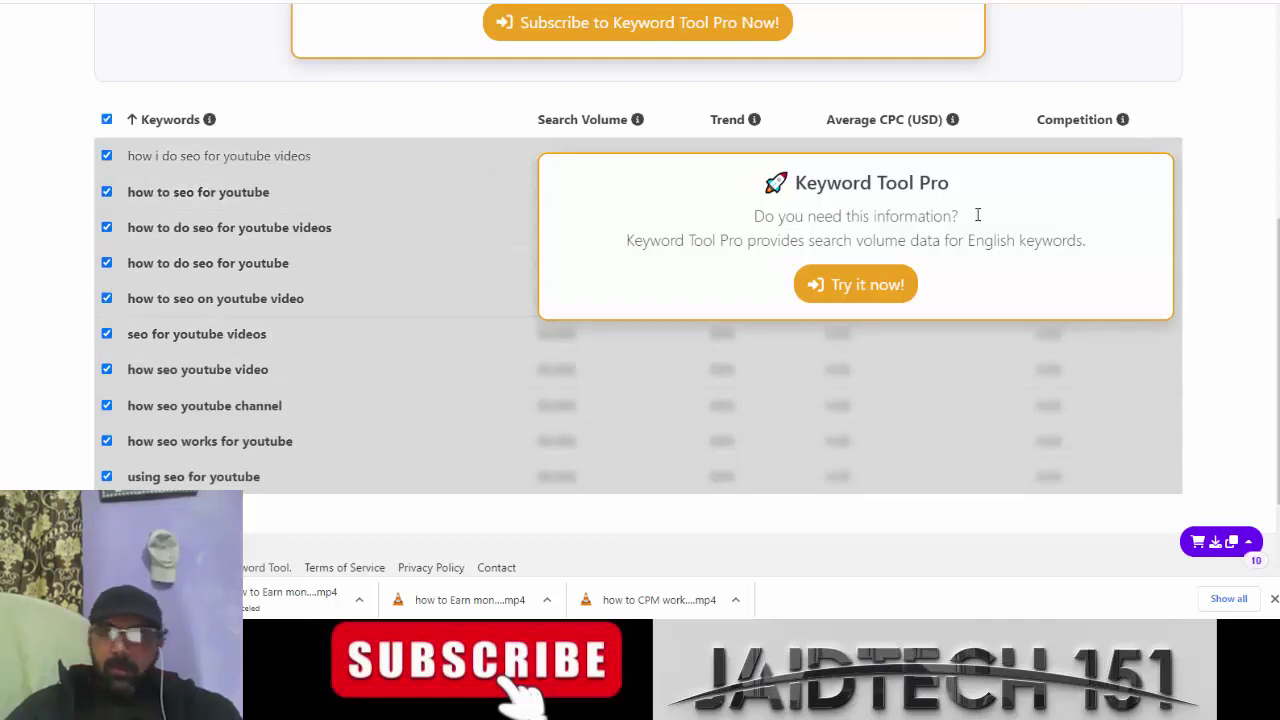
# Step: Export the ten selected keywords to Excel and open the exported workbook, dismissing the Office activation wizard
pyautogui.click(1217, 545)
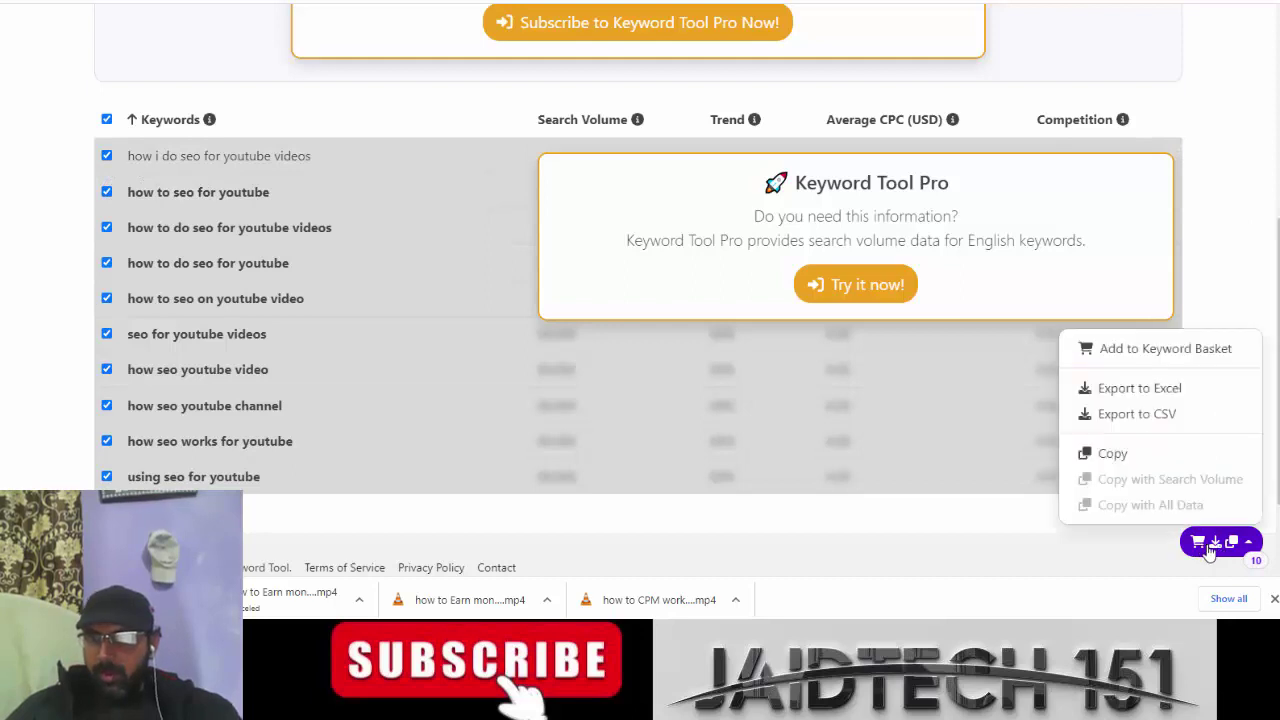
pyautogui.click(1157, 392)
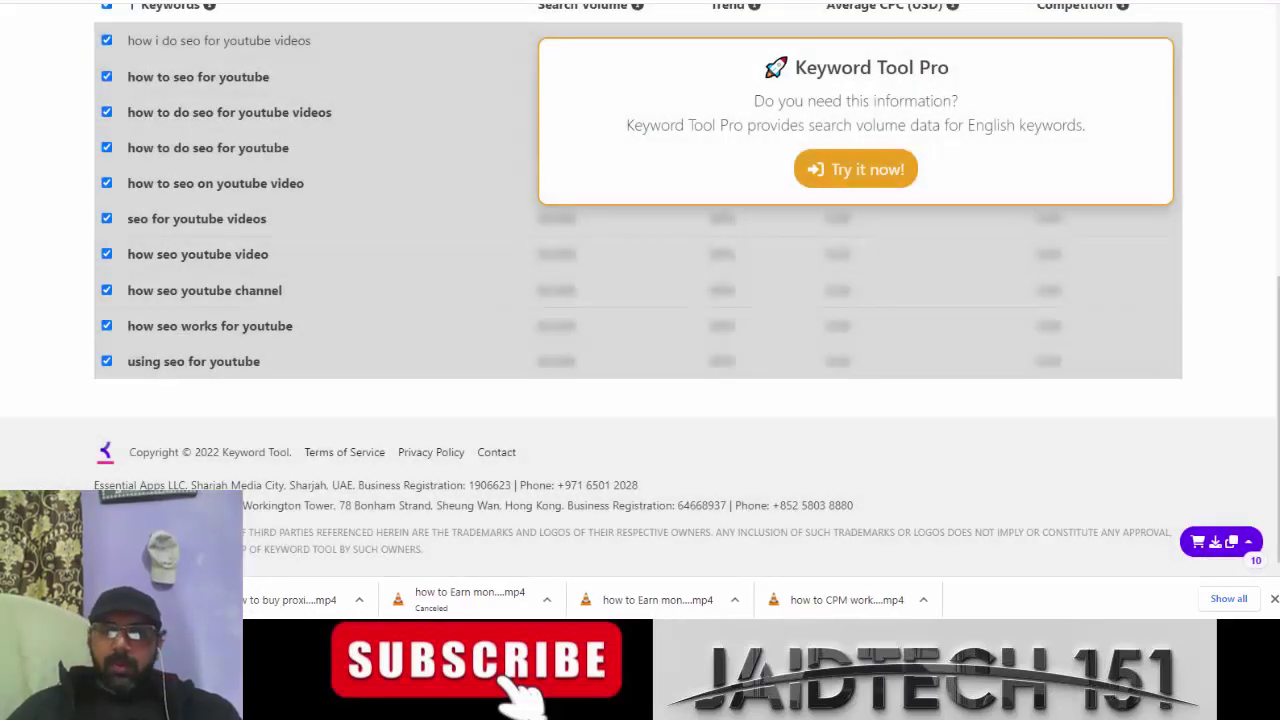
pyautogui.click(200, 599)
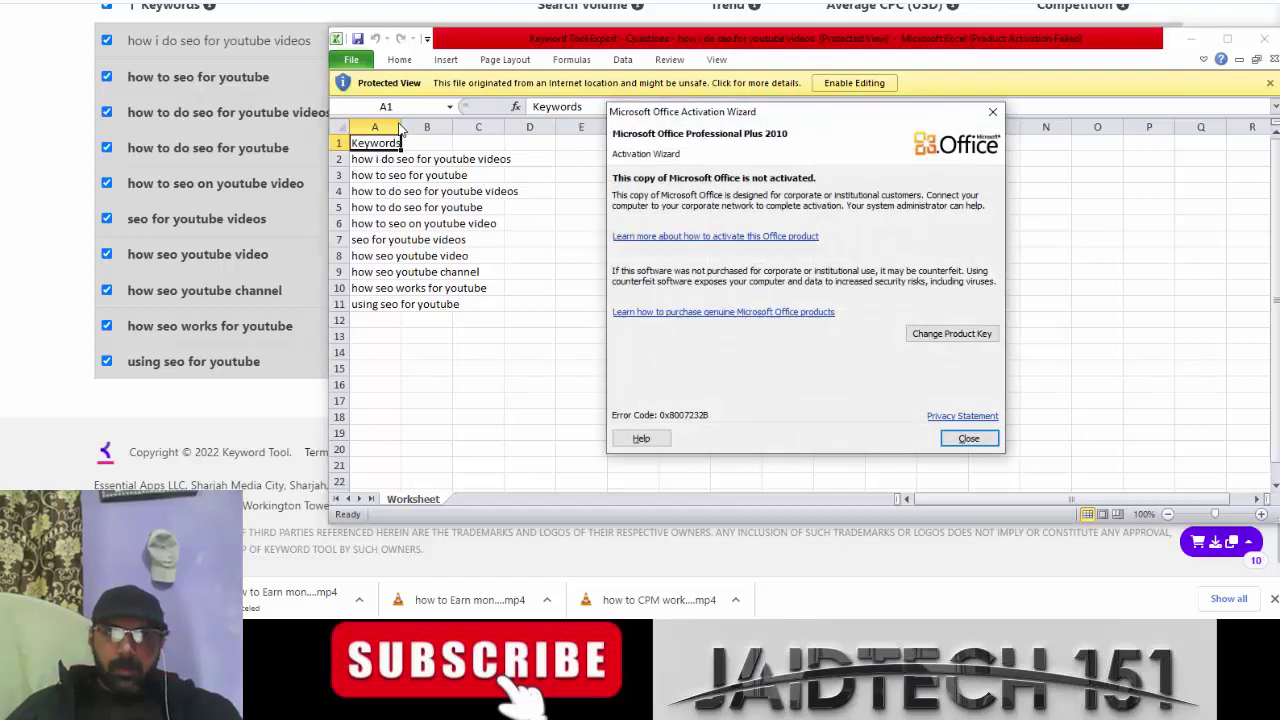
pyautogui.click(969, 438)
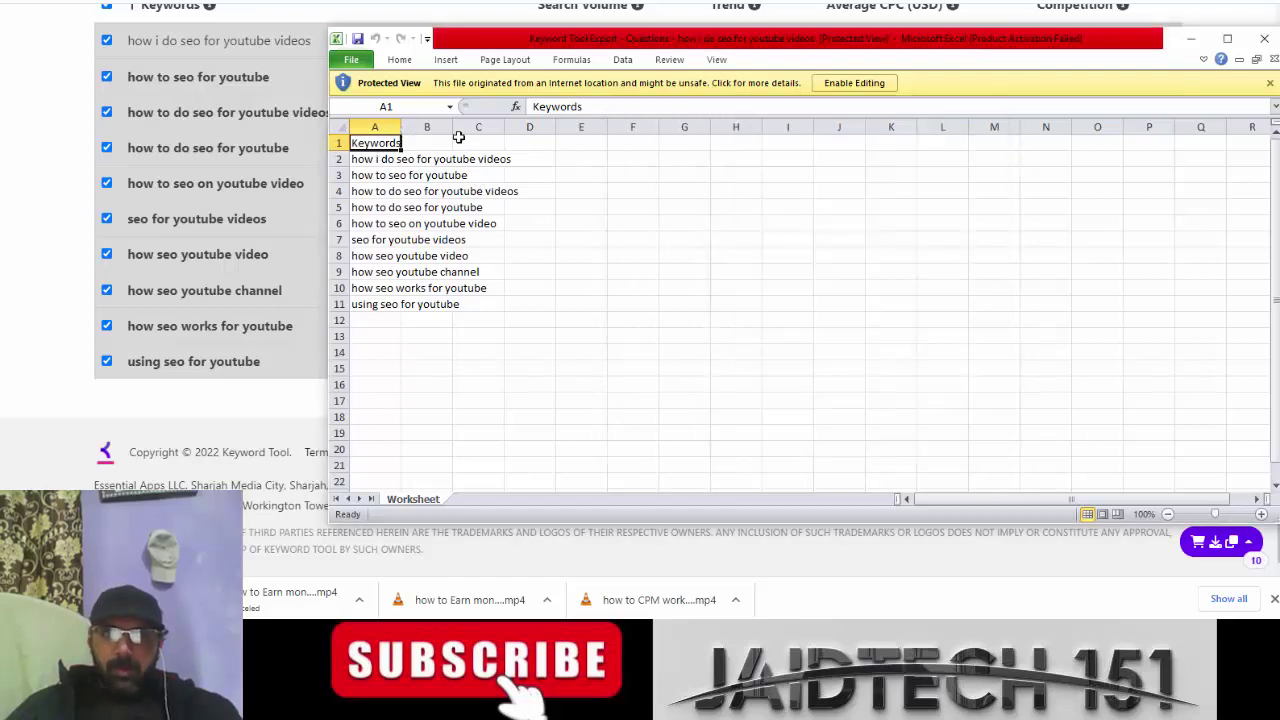
# Step: Fit column A to its contents and copy the ten keywords in cells A2 to A11
pyautogui.doubleClick(401, 127)
pyautogui.click(433, 158)
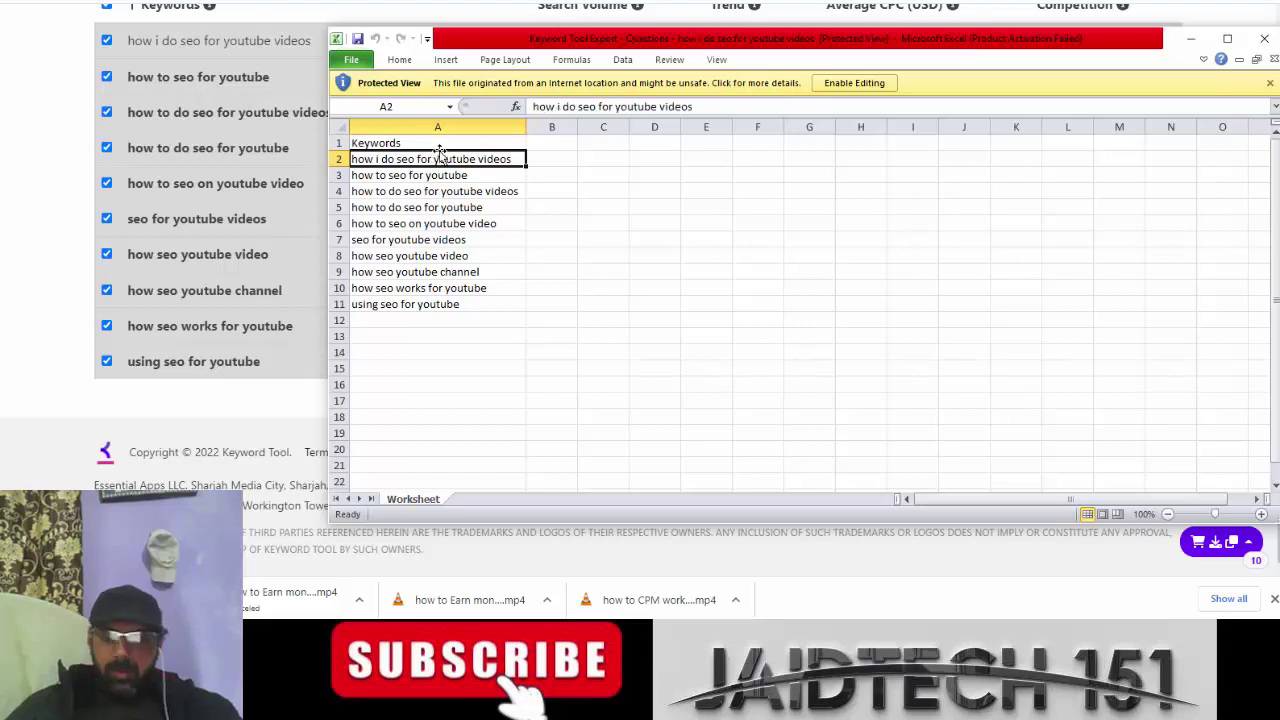
pyautogui.hotkey('shift', 'Down')
pyautogui.hotkey('shift', 'Down')
pyautogui.hotkey('shift', 'Down')
pyautogui.hotkey('shift', 'Down')
pyautogui.hotkey('shift', 'Down')
pyautogui.hotkey('shift', 'Down')
pyautogui.hotkey('shift', 'Down')
pyautogui.hotkey('shift', 'Down')
pyautogui.hotkey('shift', 'Down')
pyautogui.hotkey('shift', 'Down')
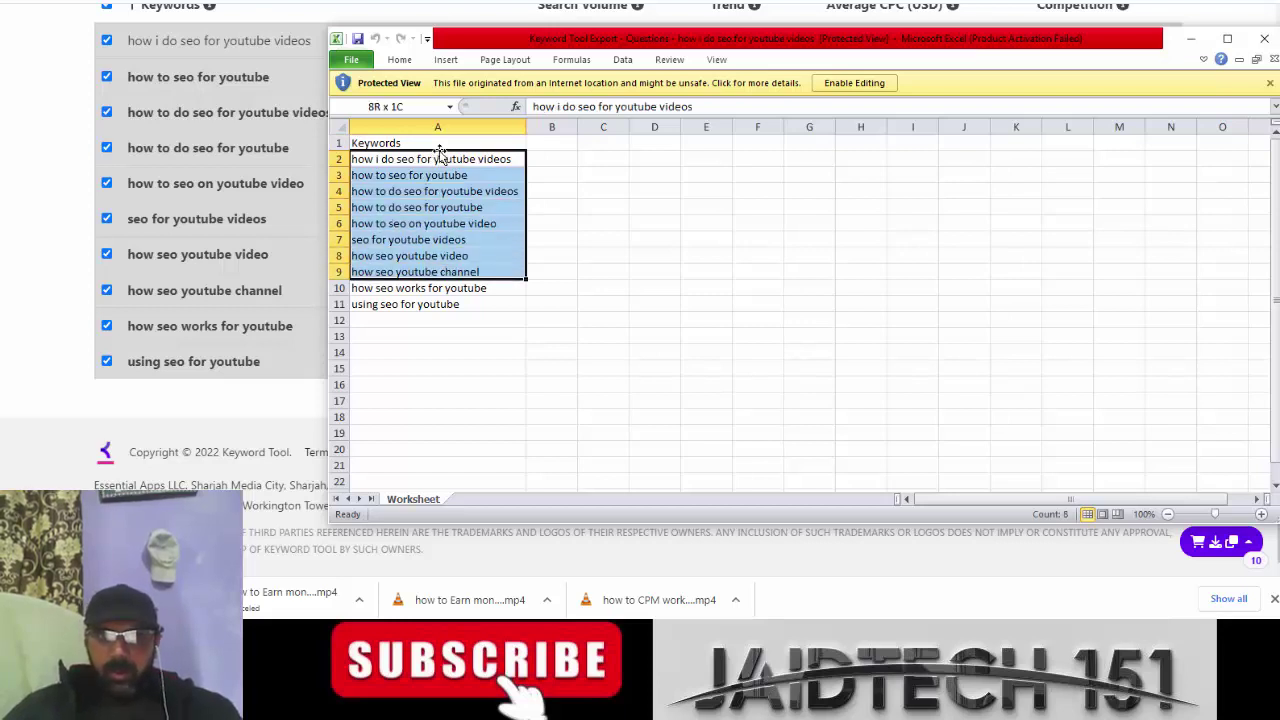
pyautogui.hotkey('shift', 'Up')
pyautogui.hotkey('ctrl', 'c')
# Step: Paste the copied keywords below the last tag list in the Word document and add commas at the ends of the keyword lines
pyautogui.hotkey('alt', 'Tab')
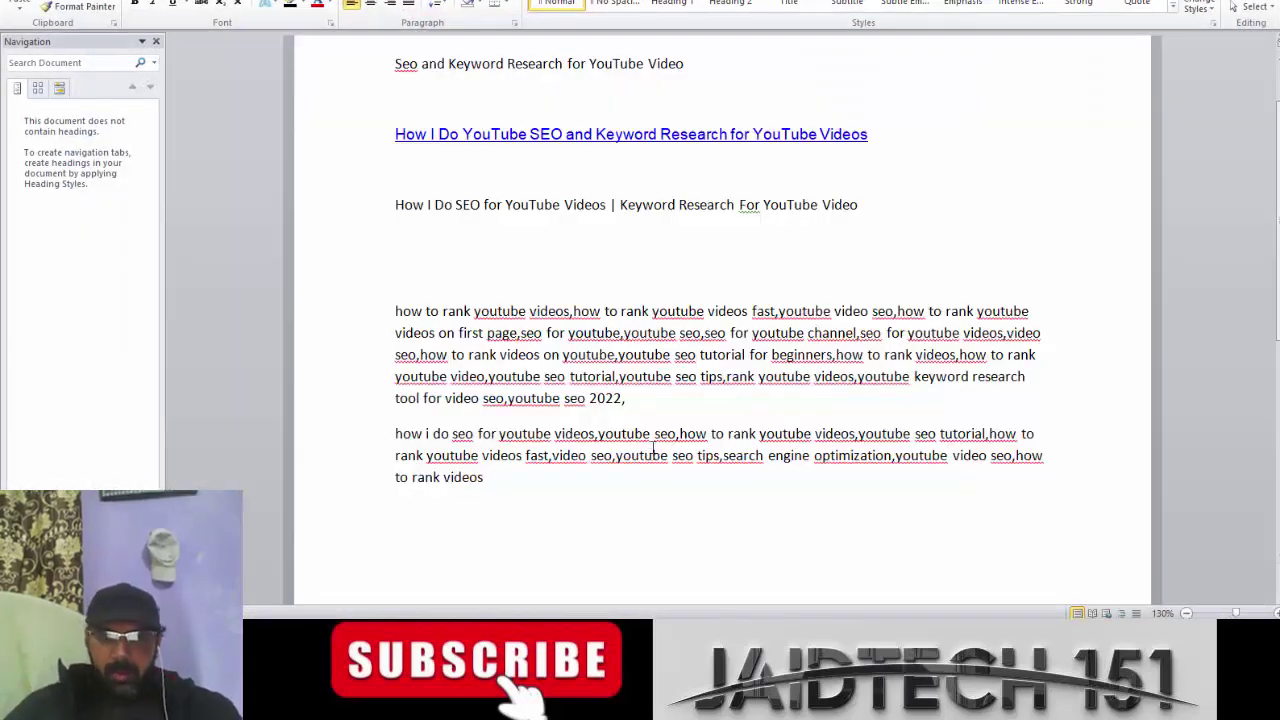
pyautogui.hotkey('ctrl', 'v')
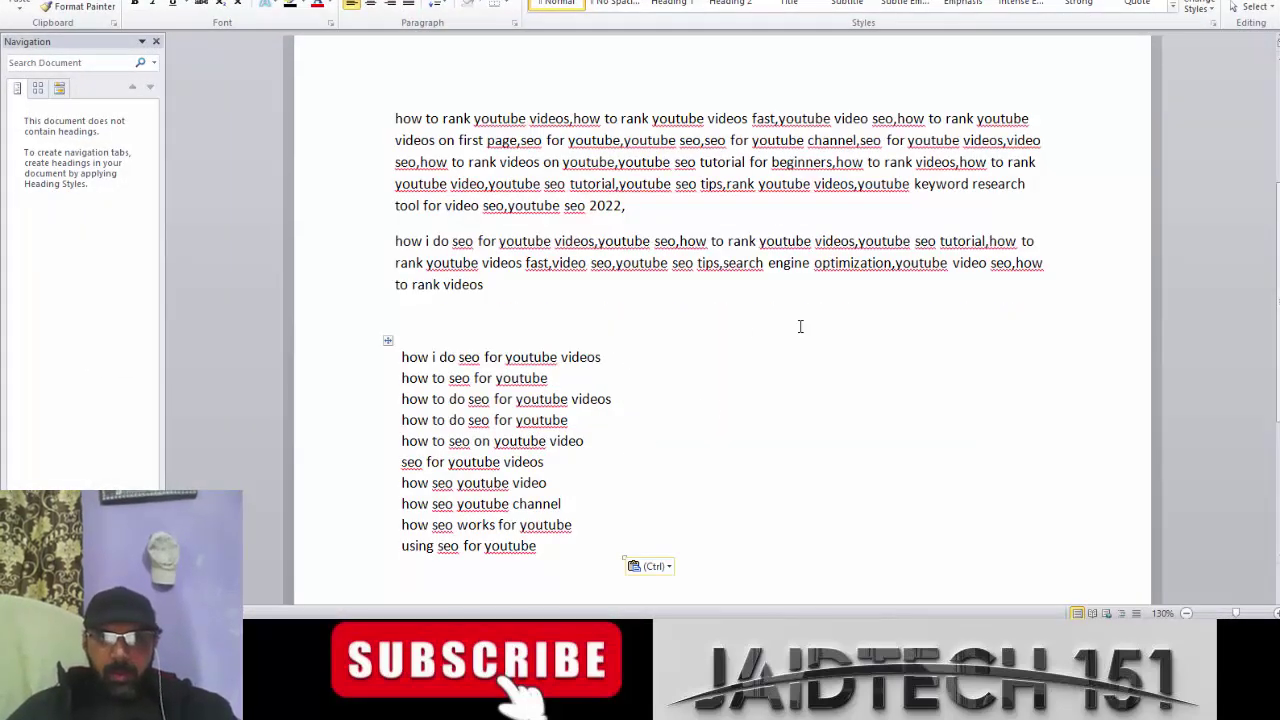
pyautogui.click(620, 361)
pyautogui.write(',')
pyautogui.click(630, 398)
pyautogui.write(',')
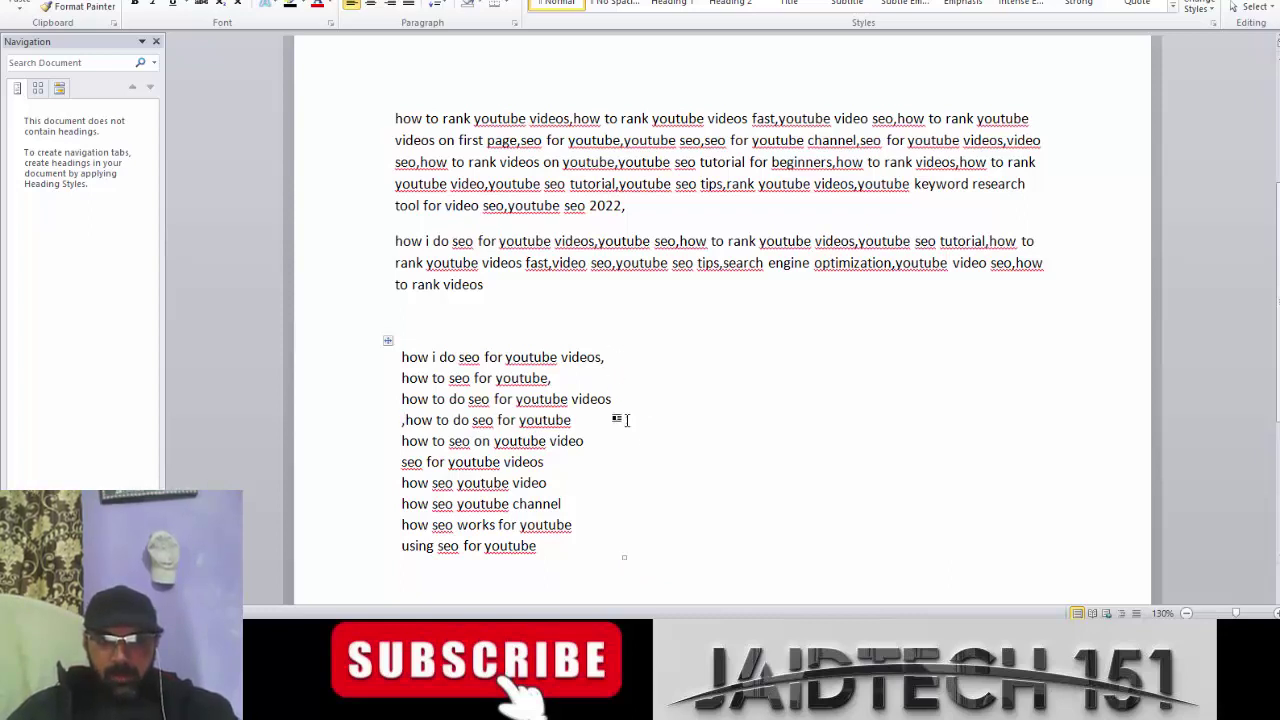
pyautogui.press('BackSpace')
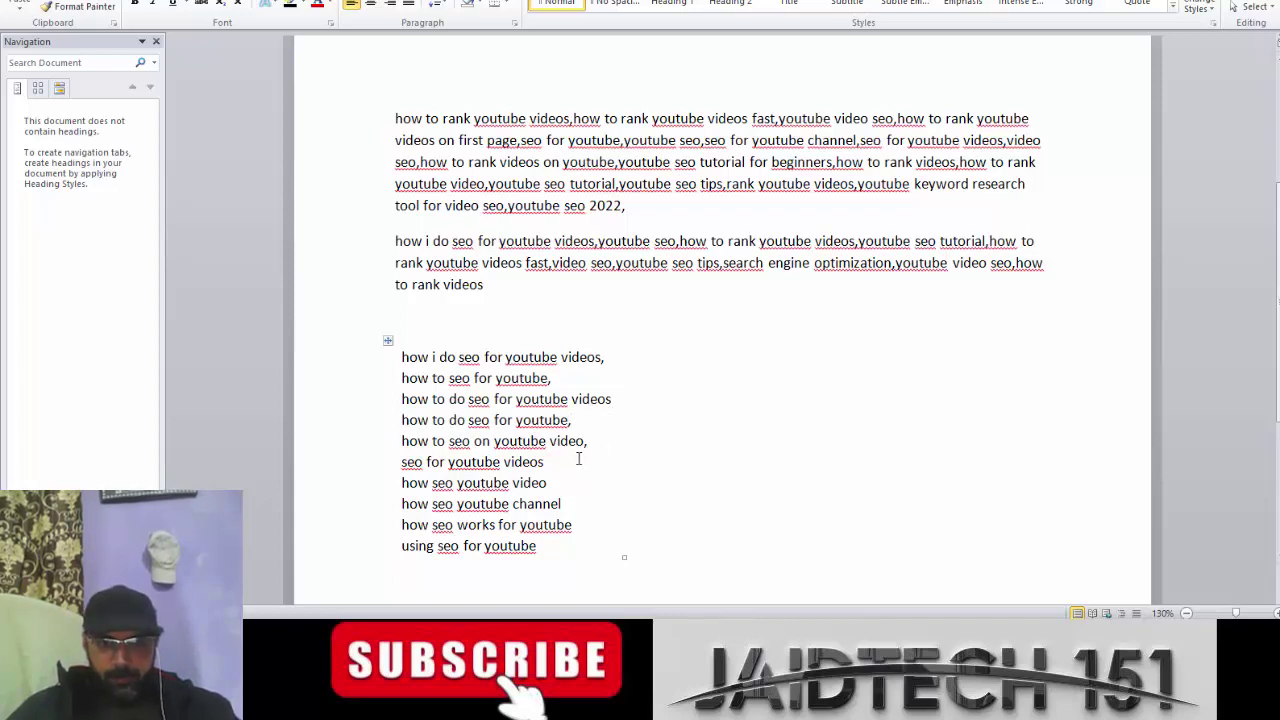
pyautogui.click(614, 479)
pyautogui.write(',')
pyautogui.click(629, 506)
pyautogui.write(',')
pyautogui.click(634, 526)
pyautogui.write(',')
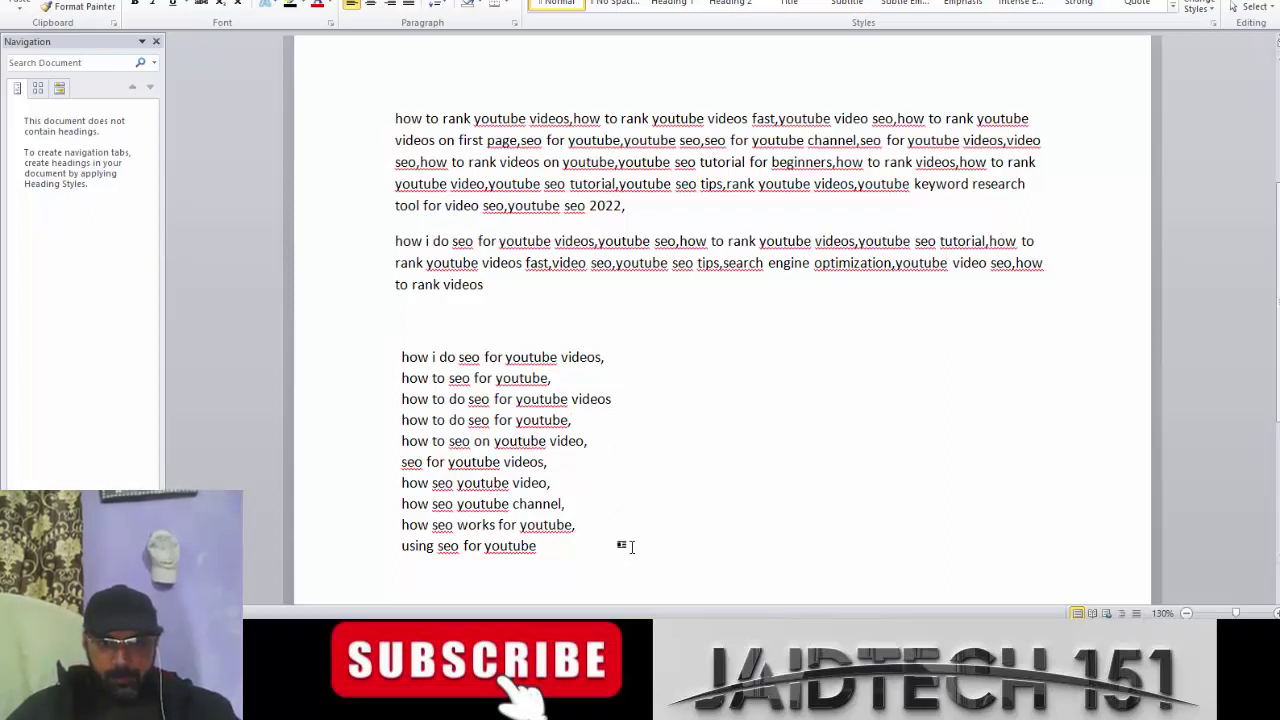
# Step: Copy "Keyword Research For YouTube Video" from the last title in the Word document and search for it in H-supertools' YouTube keyword tool
pyautogui.scroll(3, 730, 442)
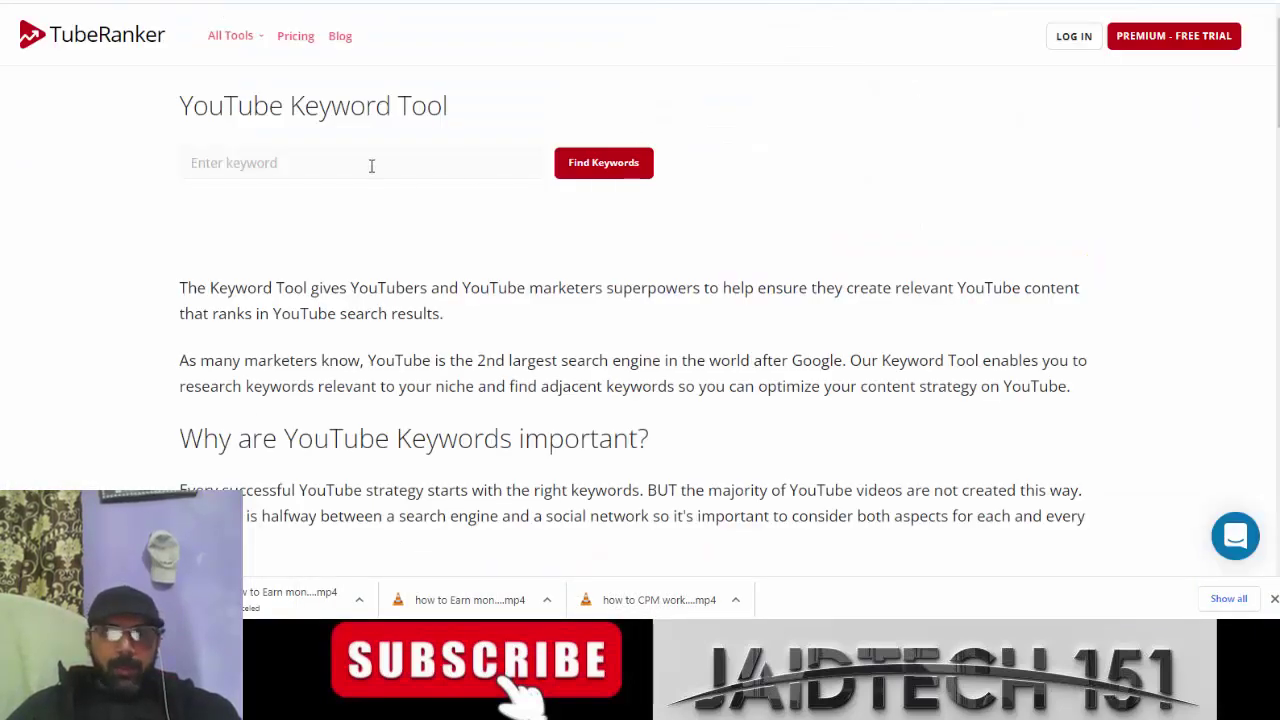
pyautogui.click(371, 164)
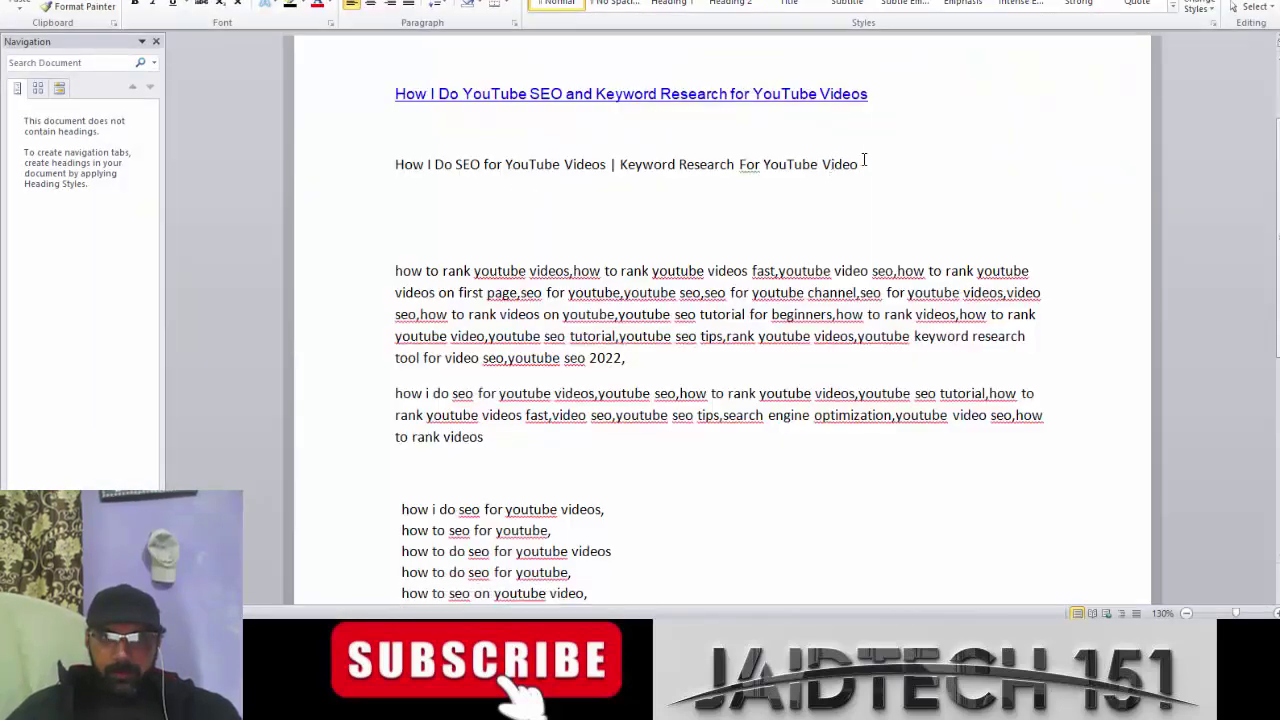
pyautogui.moveTo(864, 162); pyautogui.dragTo(649, 162)
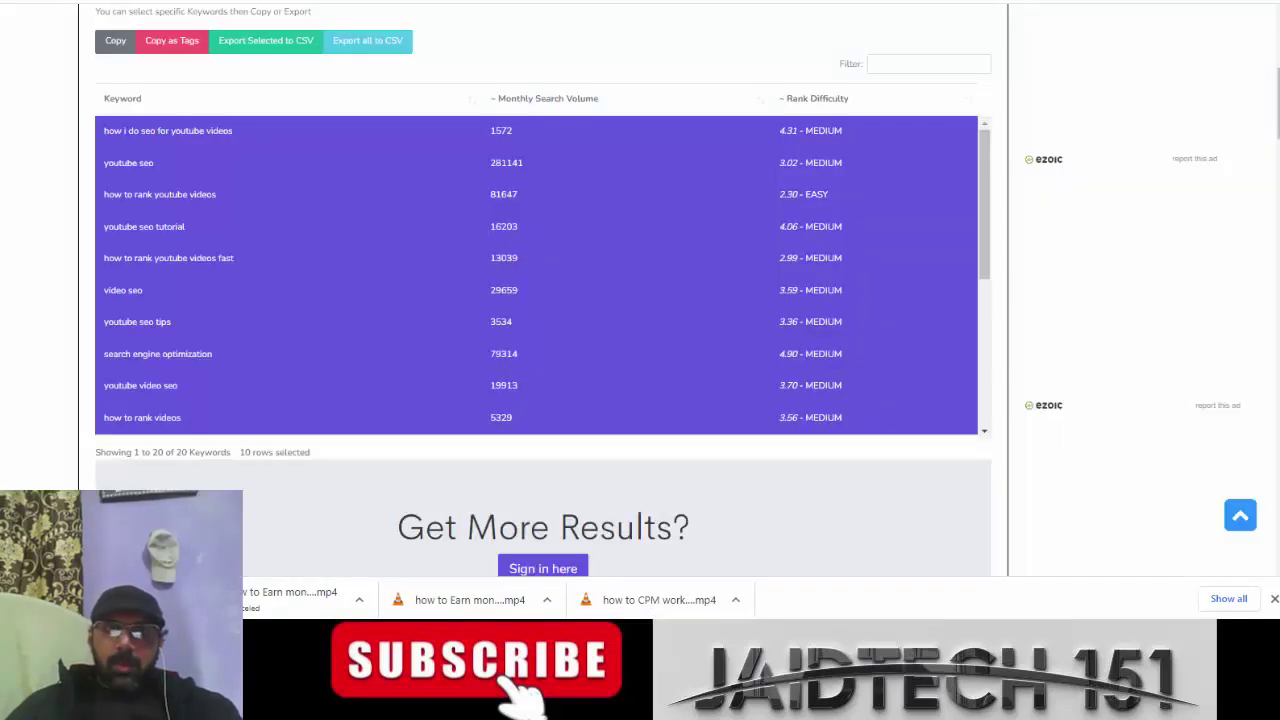
pyautogui.scroll(1, 449, 133)
pyautogui.scroll(4, 449, 133)
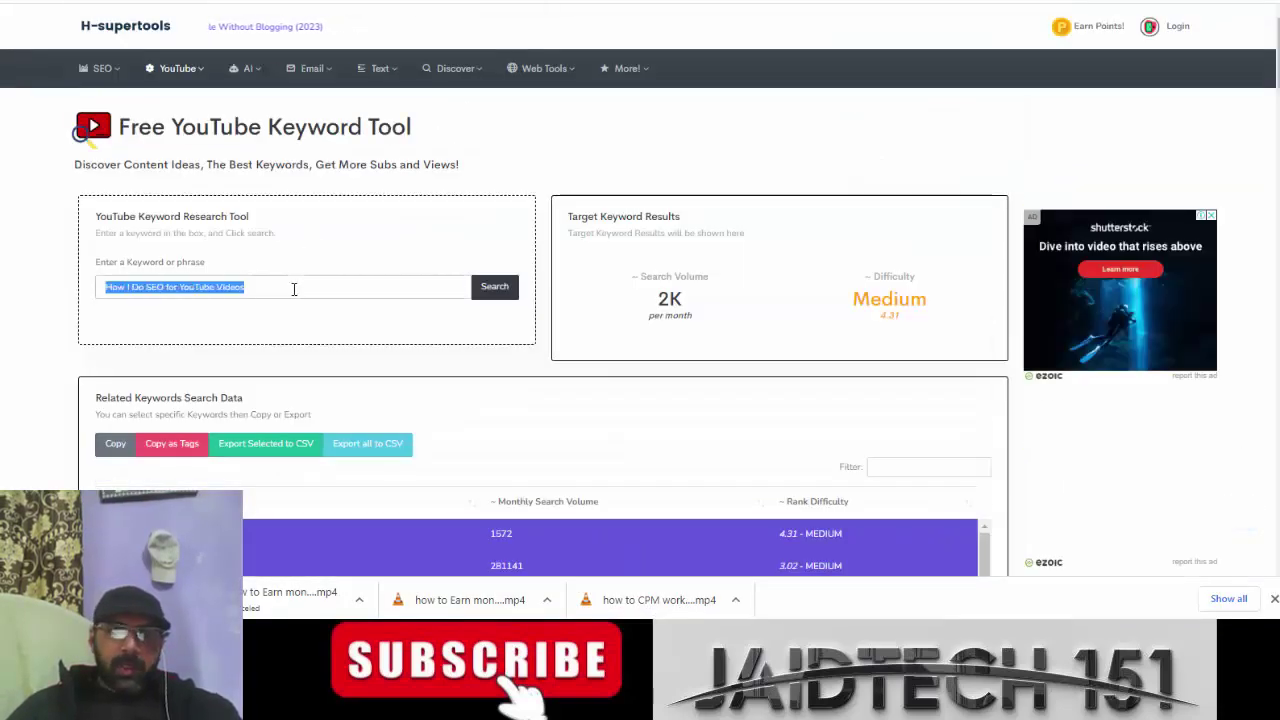
pyautogui.click(497, 303)
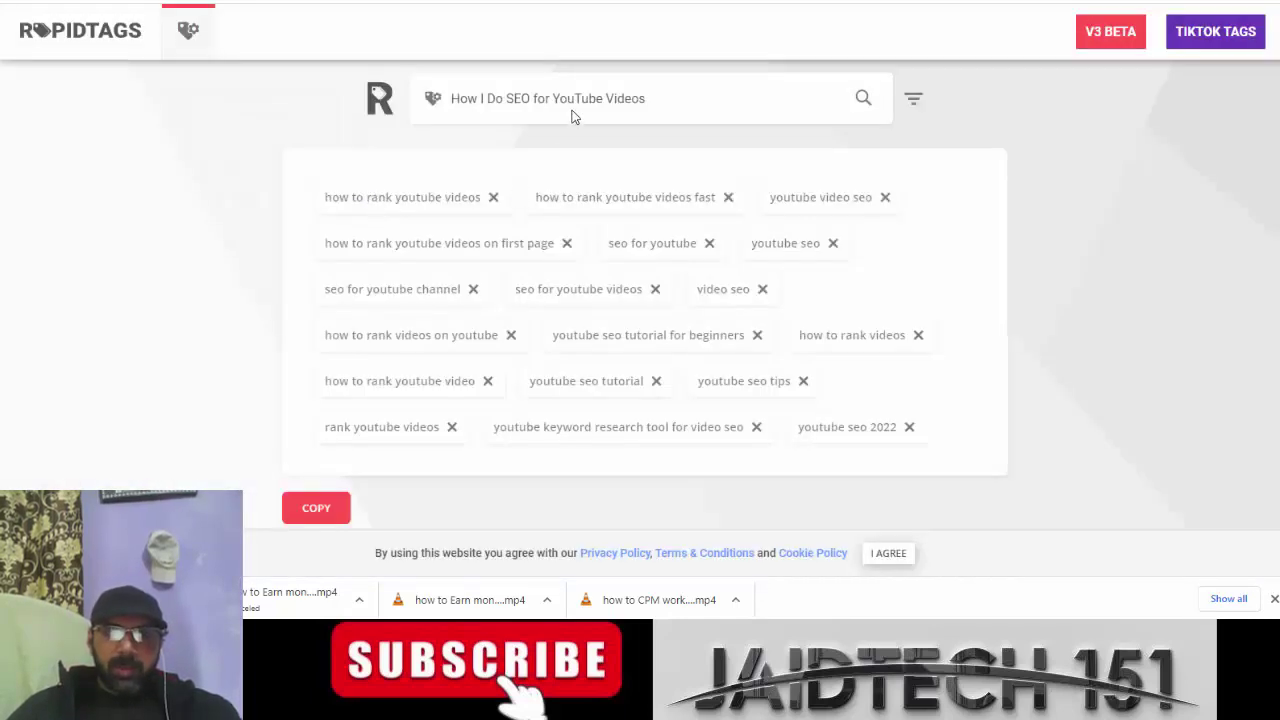
# Step: Search Rapidtags for "Keyword Research For YouTube Video"
pyautogui.tripleClick(601, 103)
pyautogui.hotkey('ctrl', 'v')
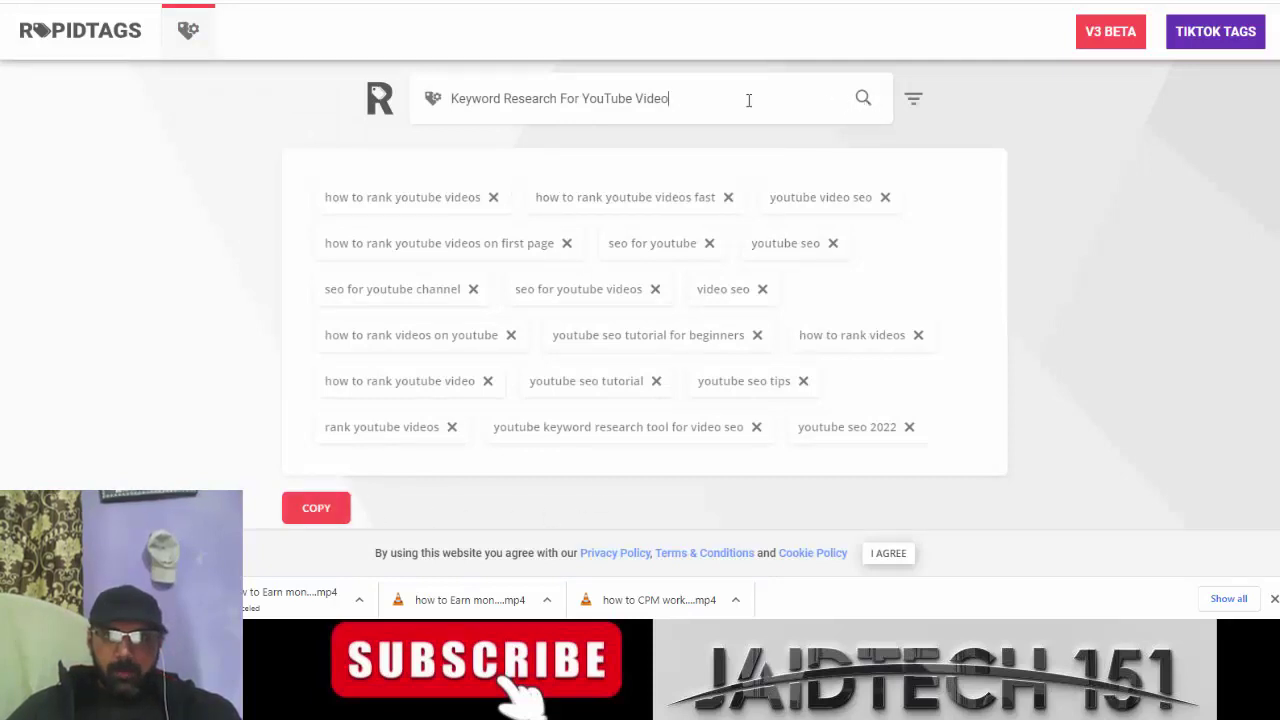
pyautogui.click(863, 101)
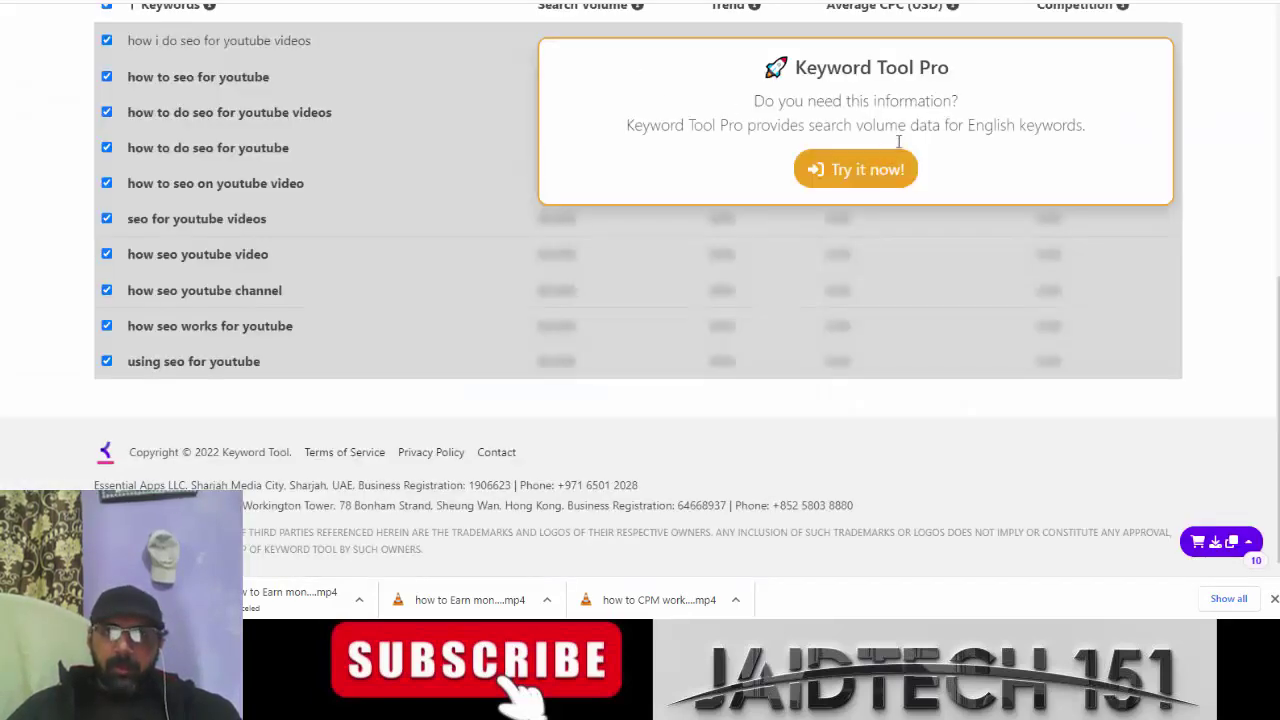
# Step: Copy "Keyword Research For YouTube Video" from the Rapidtags search and use it for a YouTube search in Keyword Tool
pyautogui.scroll(5, 280, 108)
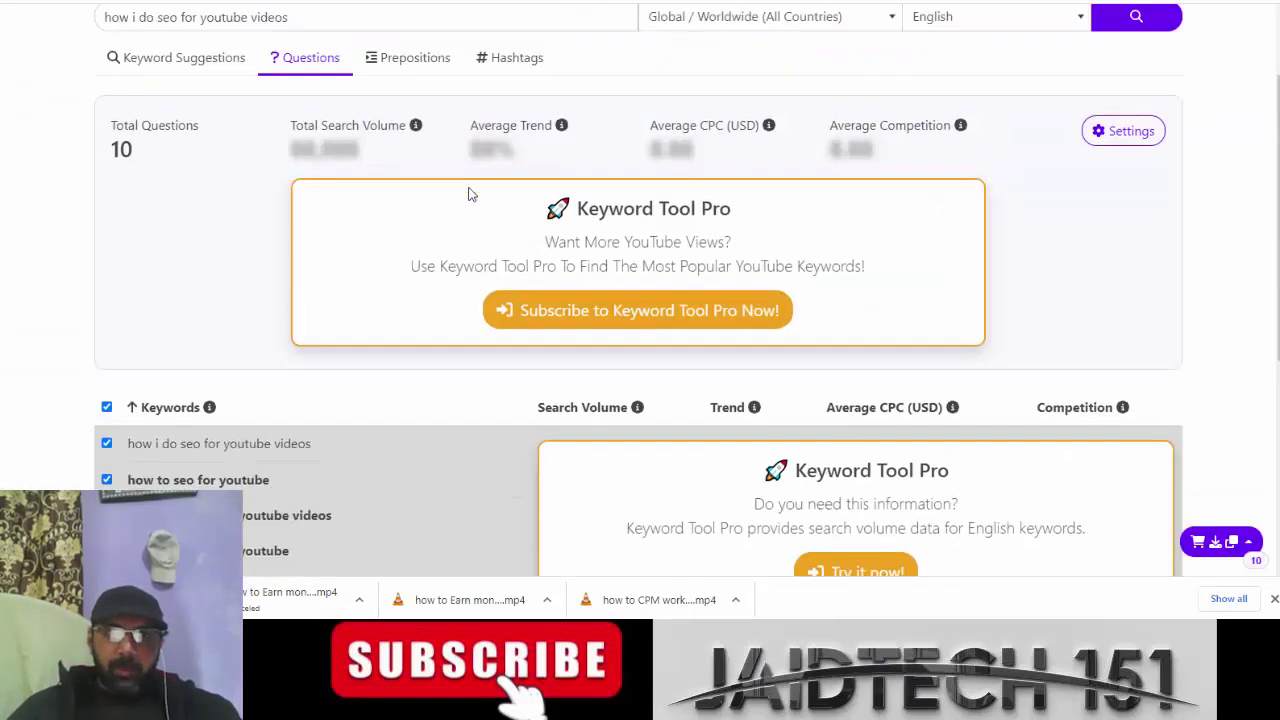
pyautogui.tripleClick(391, 136)
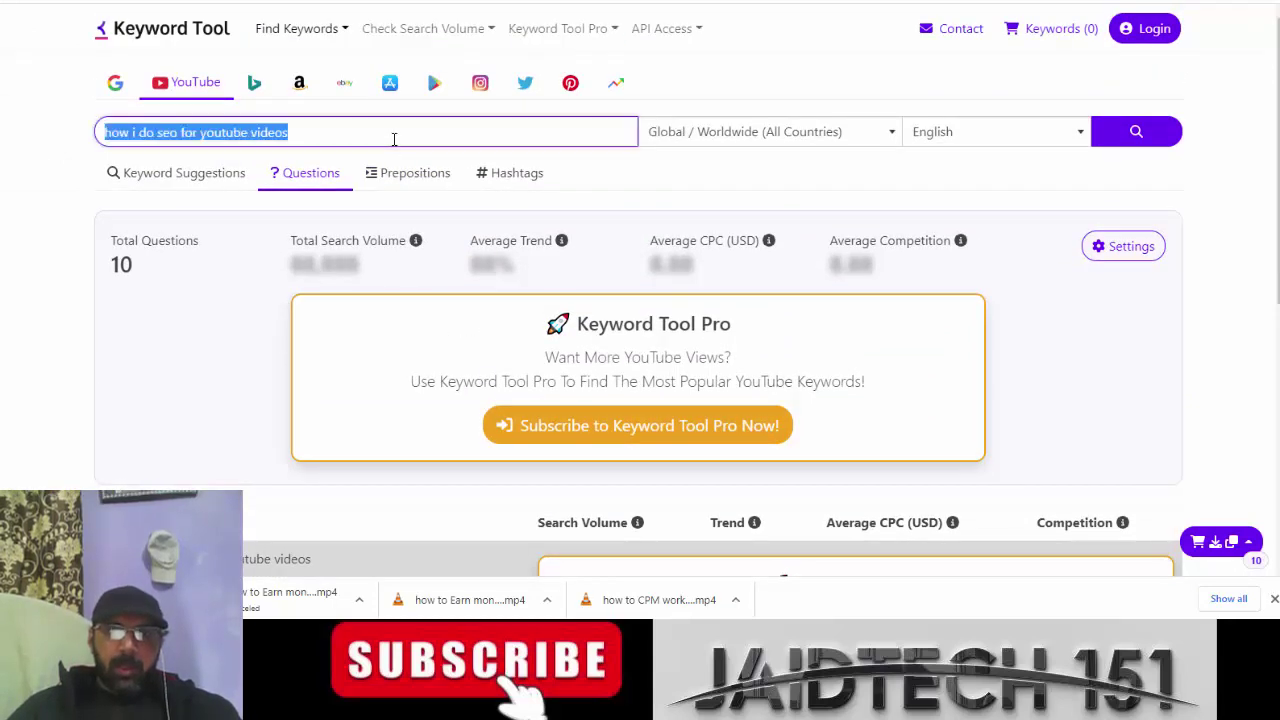
pyautogui.hotkey('ctrl', 'v')
pyautogui.hotkey('ctrl', 'z')
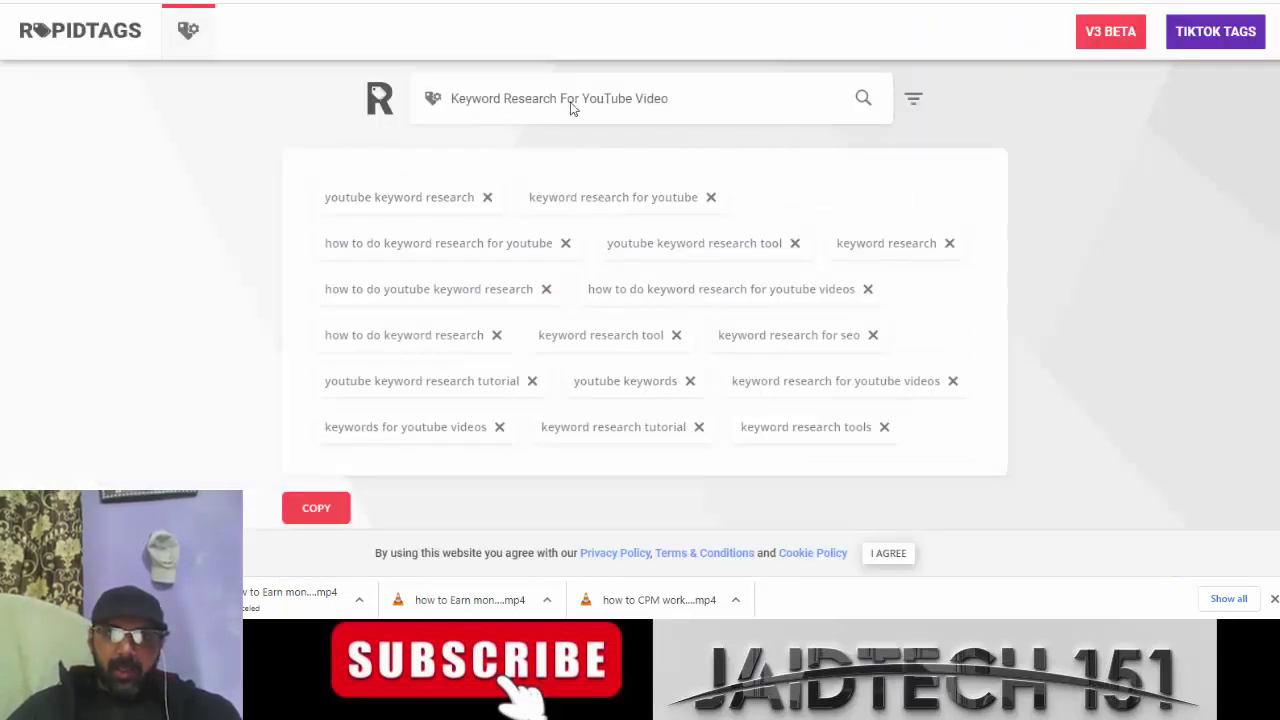
pyautogui.moveTo(674, 96); pyautogui.dragTo(218, 89)
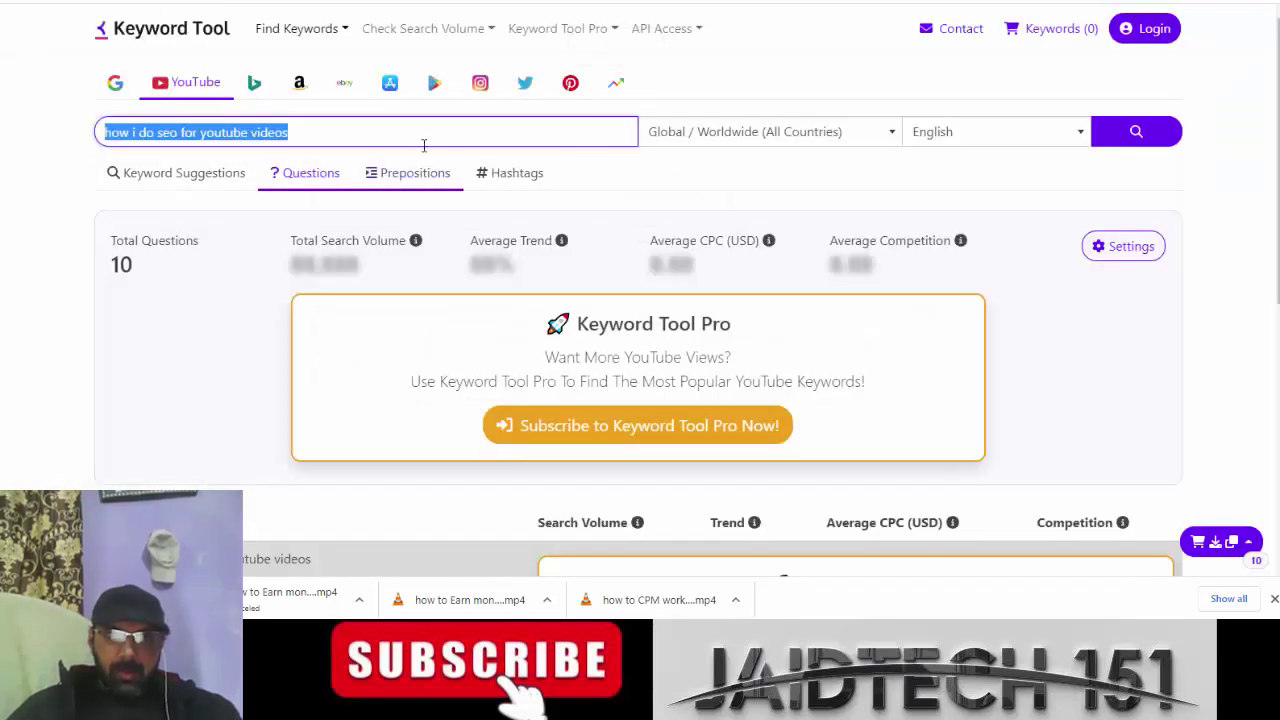
pyautogui.hotkey('ctrl', 'v')
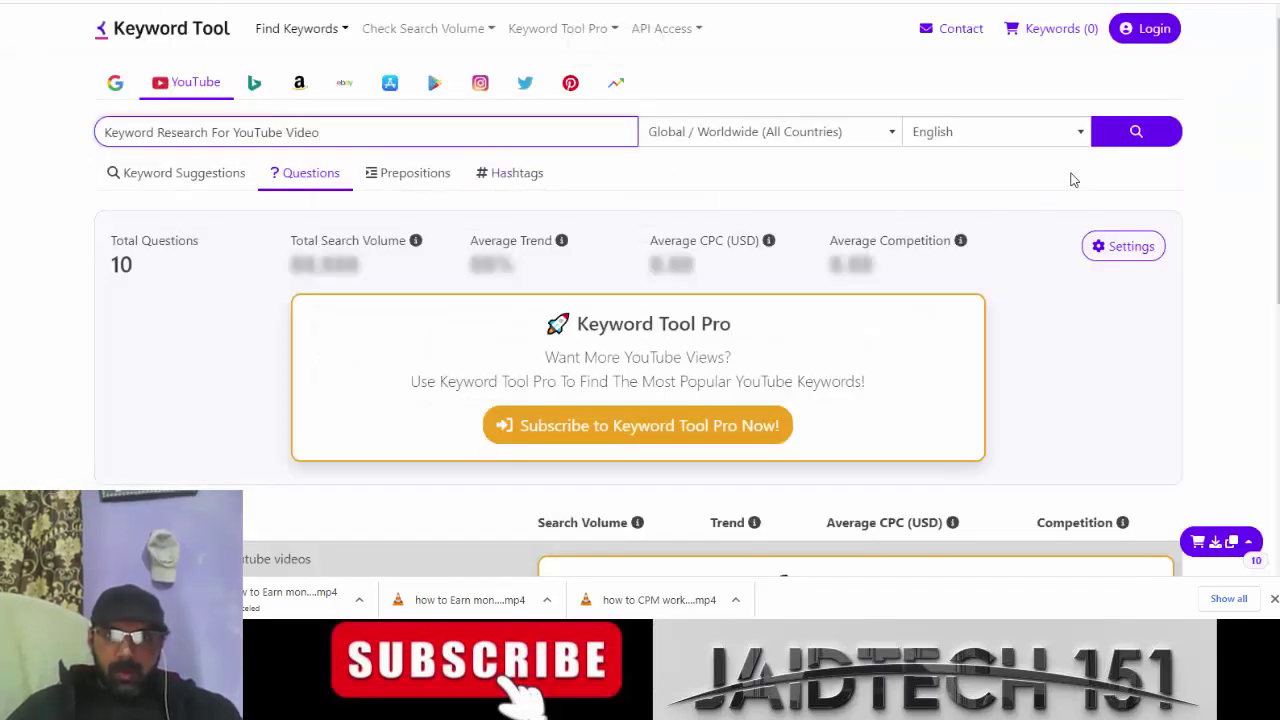
pyautogui.click(1143, 143)
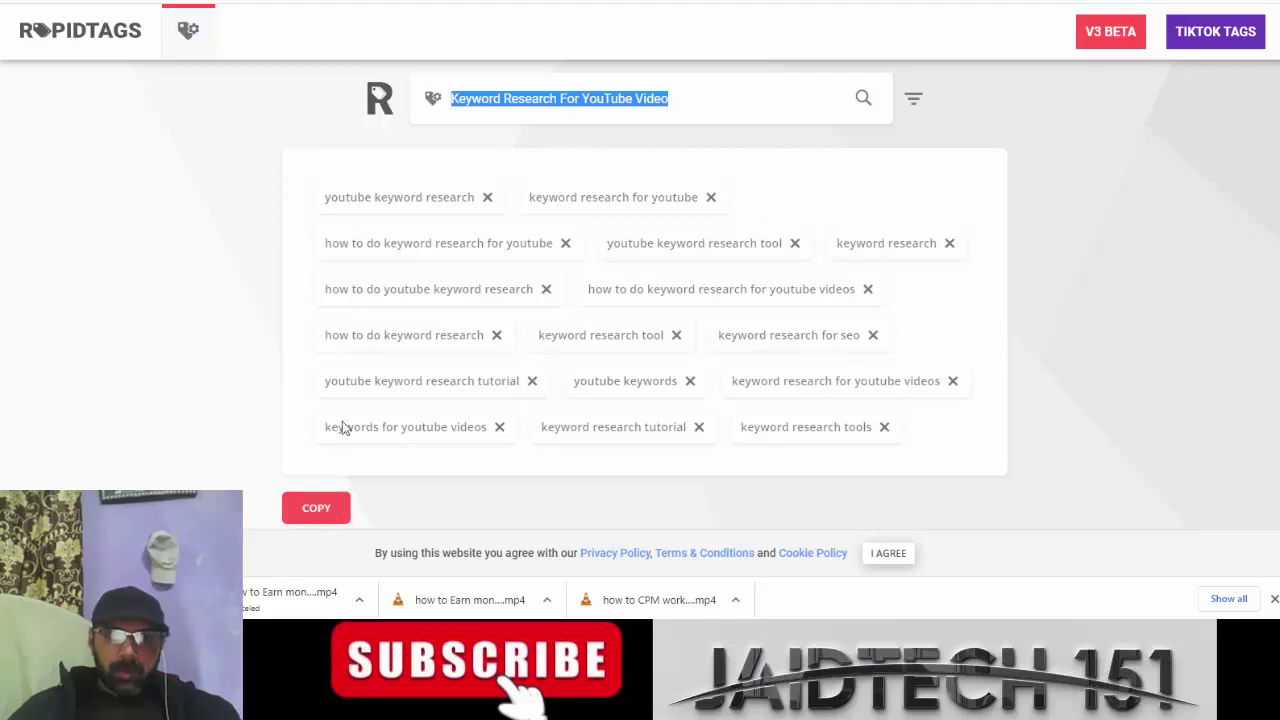
# Step: Copy all the Rapidtags tags for "Keyword Research For YouTube Video" and paste them below the last keyword list in the Word document
pyautogui.click(314, 510)
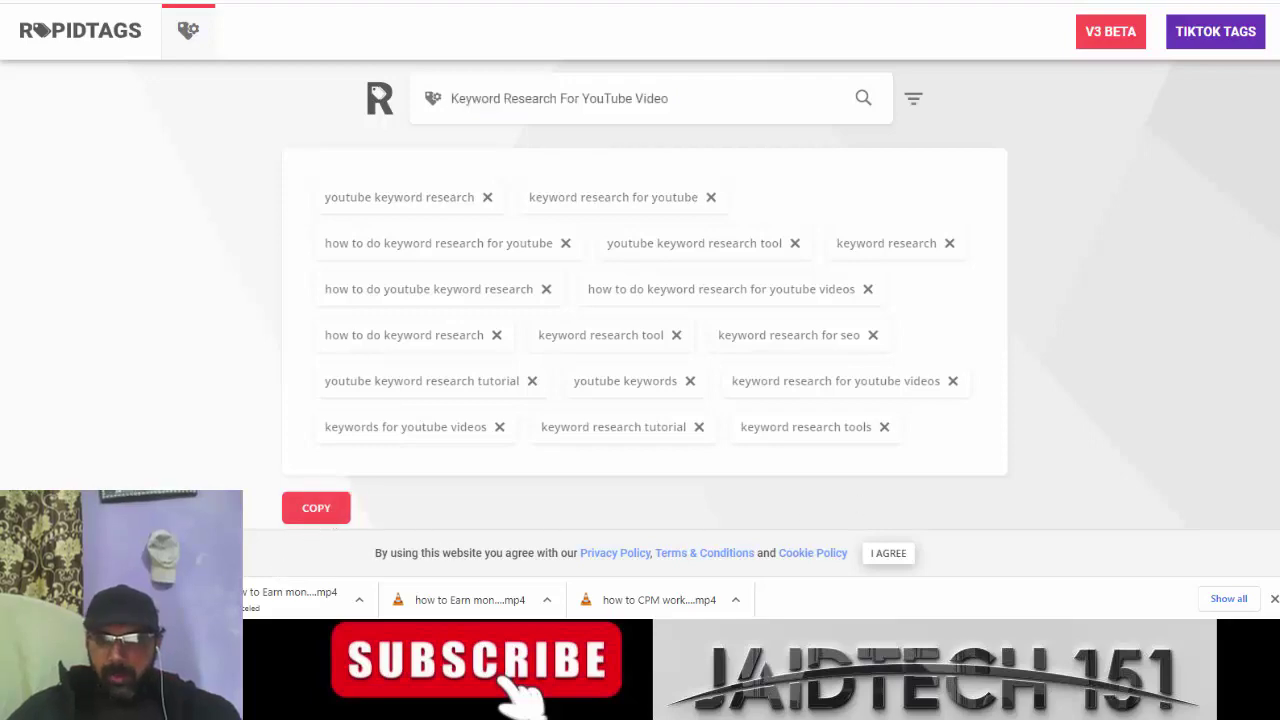
pyautogui.hotkey('alt', 'Tab')
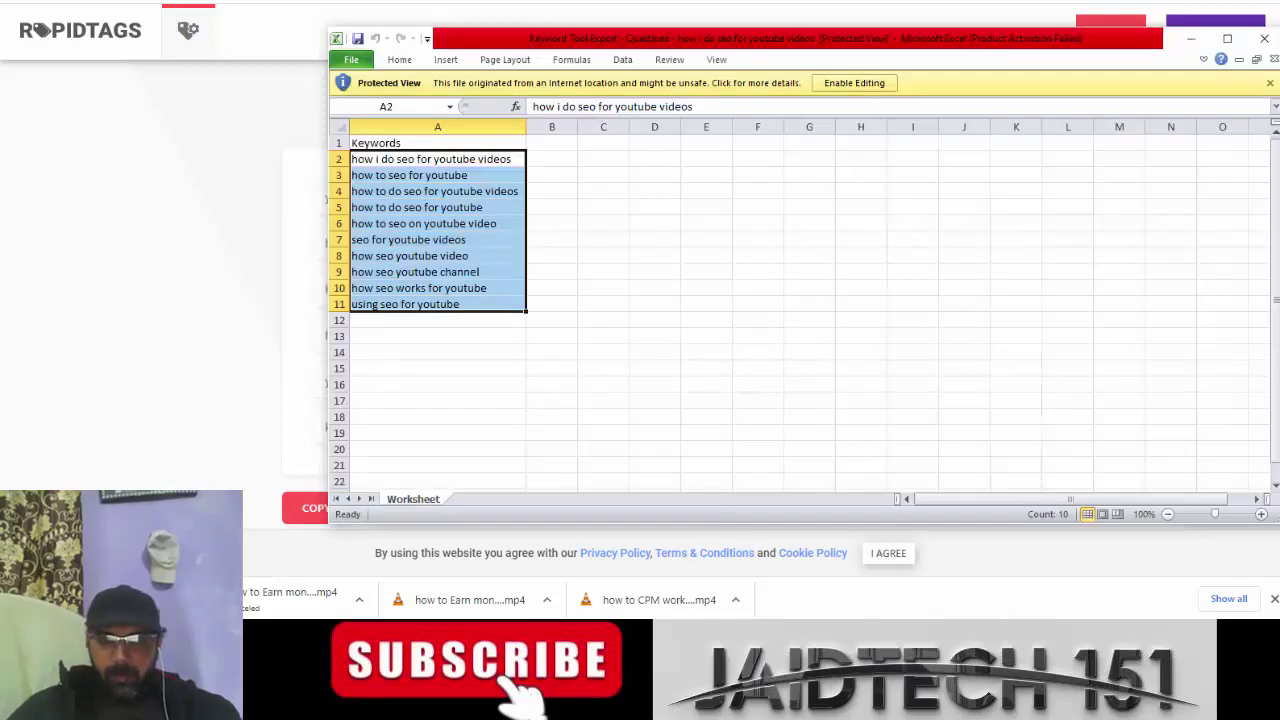
pyautogui.hotkey('alt', 'Tab')
pyautogui.scroll(-6, 640, 400)
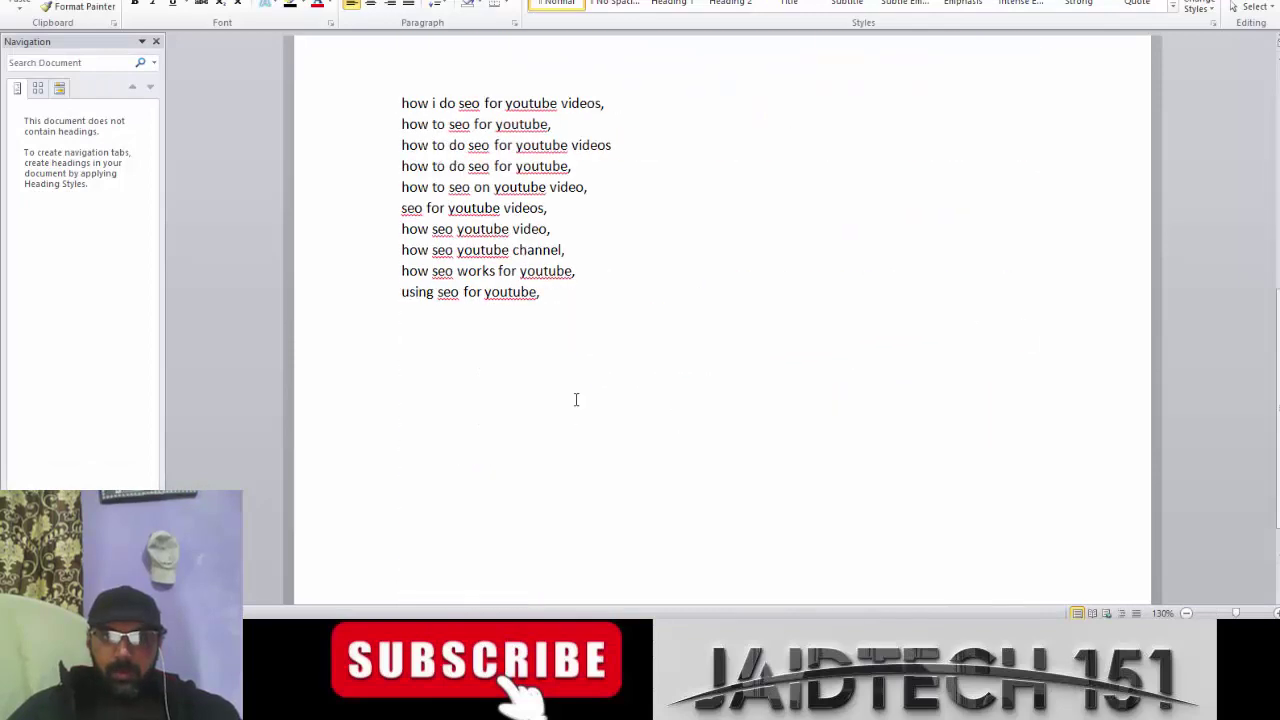
pyautogui.hotkey('ctrl', 'v')
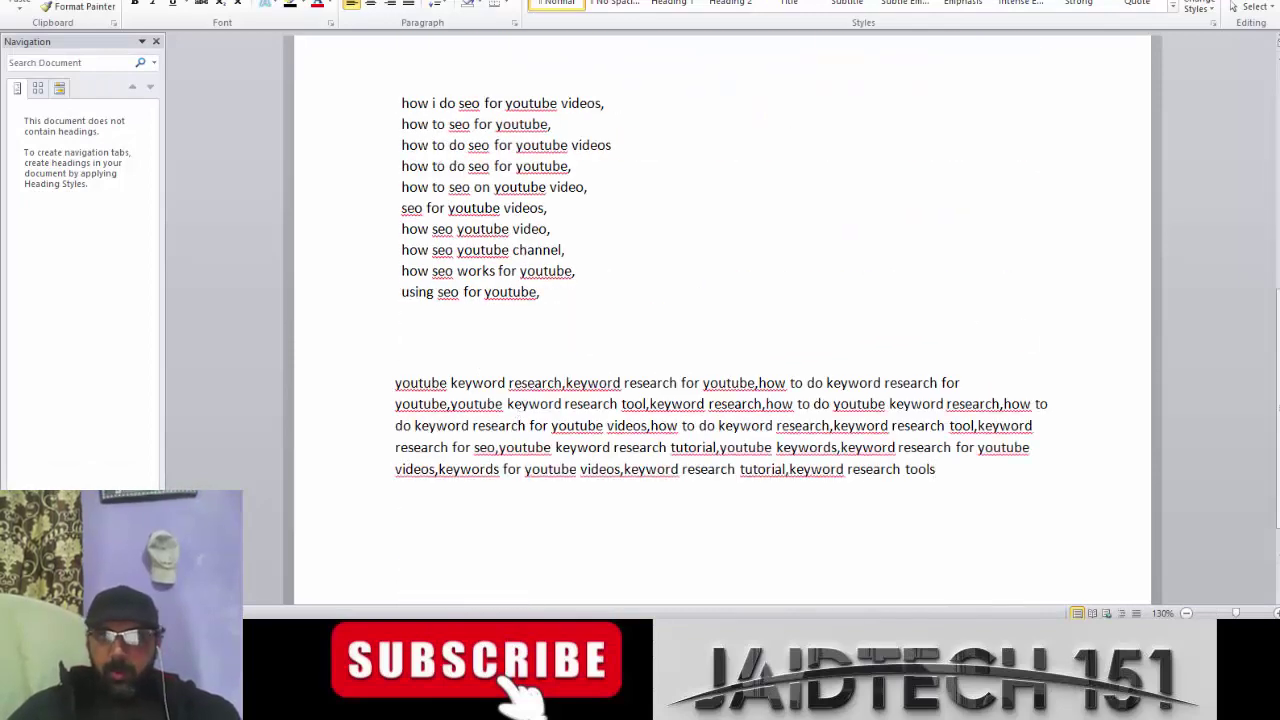
# Step: Copy "Keyword Research For YouTube Video" from the Rapidtags search and look up its keywords in TubeRanker's YouTube Keyword Tool
pyautogui.hotkey('alt', 'Tab')
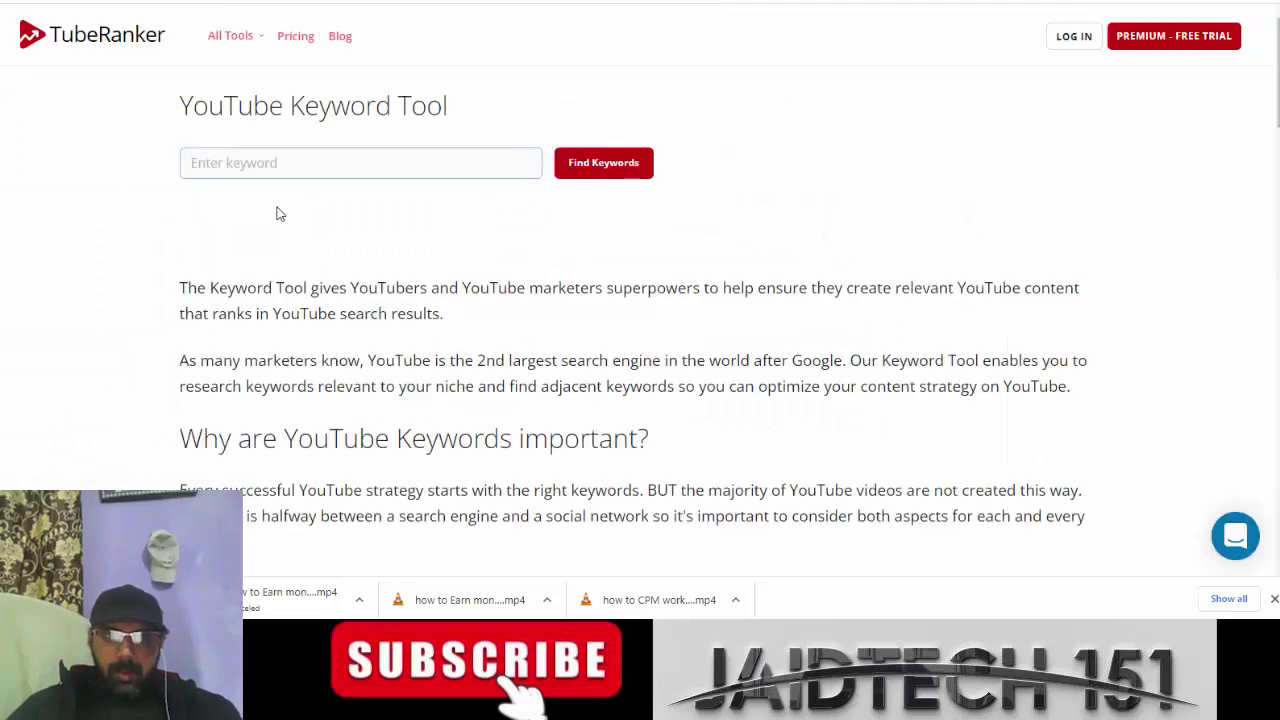
pyautogui.click(302, 168)
pyautogui.hotkey('ctrl', 'v')
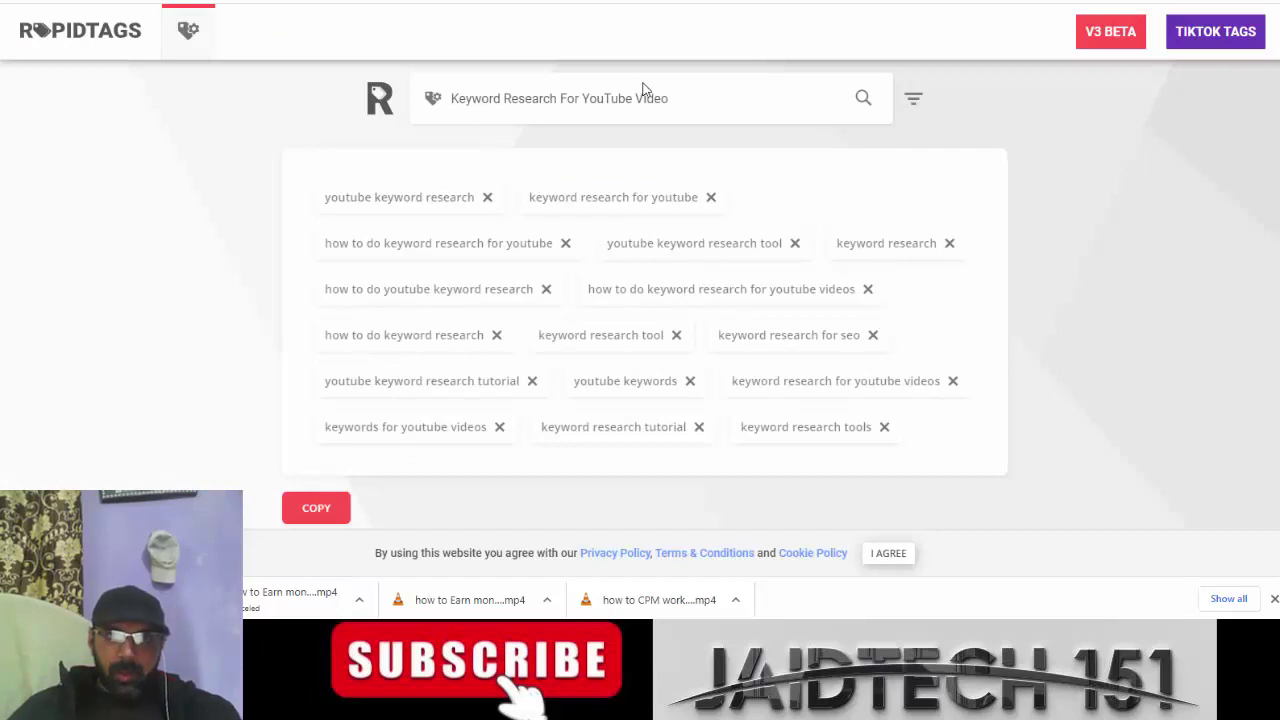
pyautogui.tripleClick(638, 98)
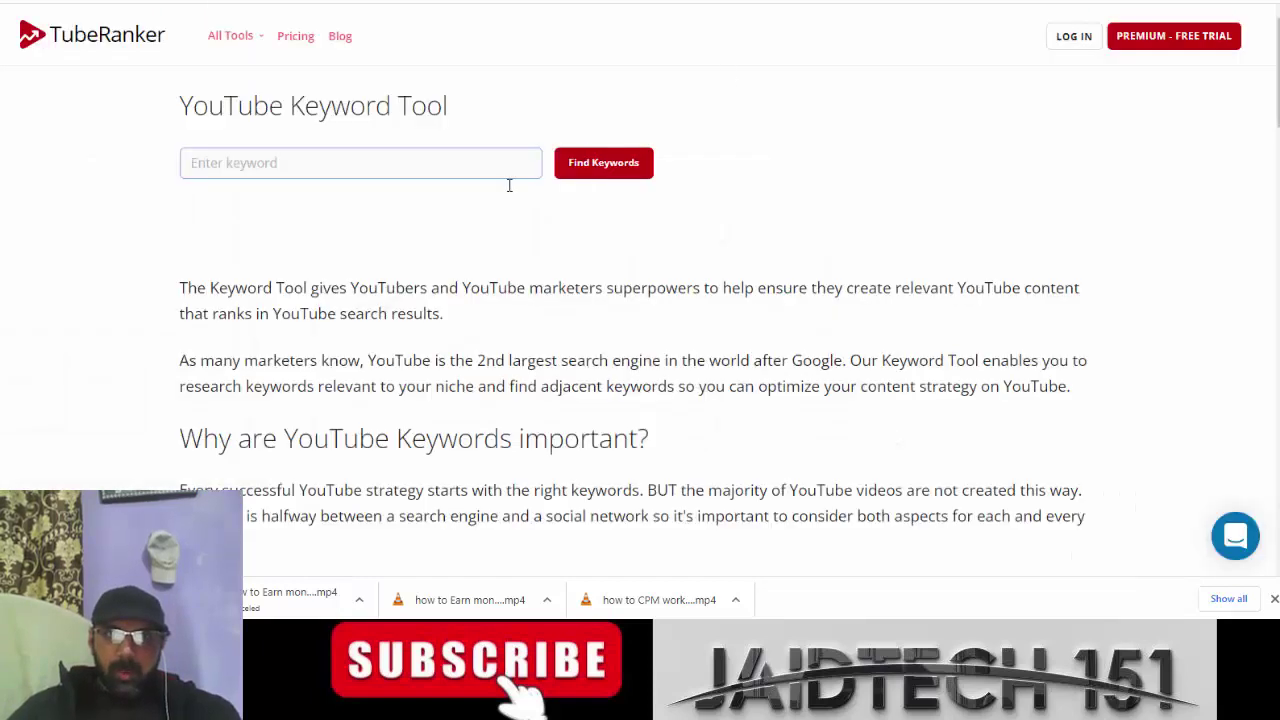
pyautogui.click(512, 166)
pyautogui.hotkey('ctrl', 'v')
pyautogui.click(630, 163)
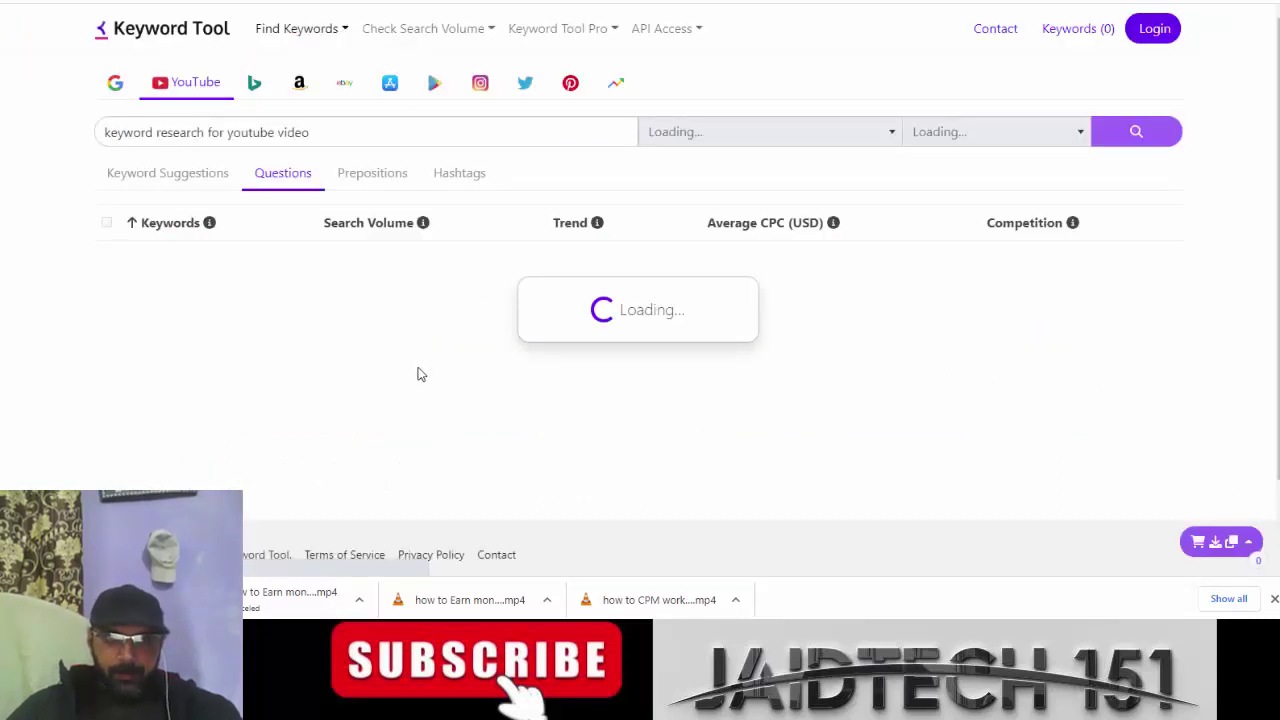
# Step: Select the first eight question keywords in Keyword Tool, through "how to keyword research for youtube video cars tone"
pyautogui.scroll(-1, 251, 371)
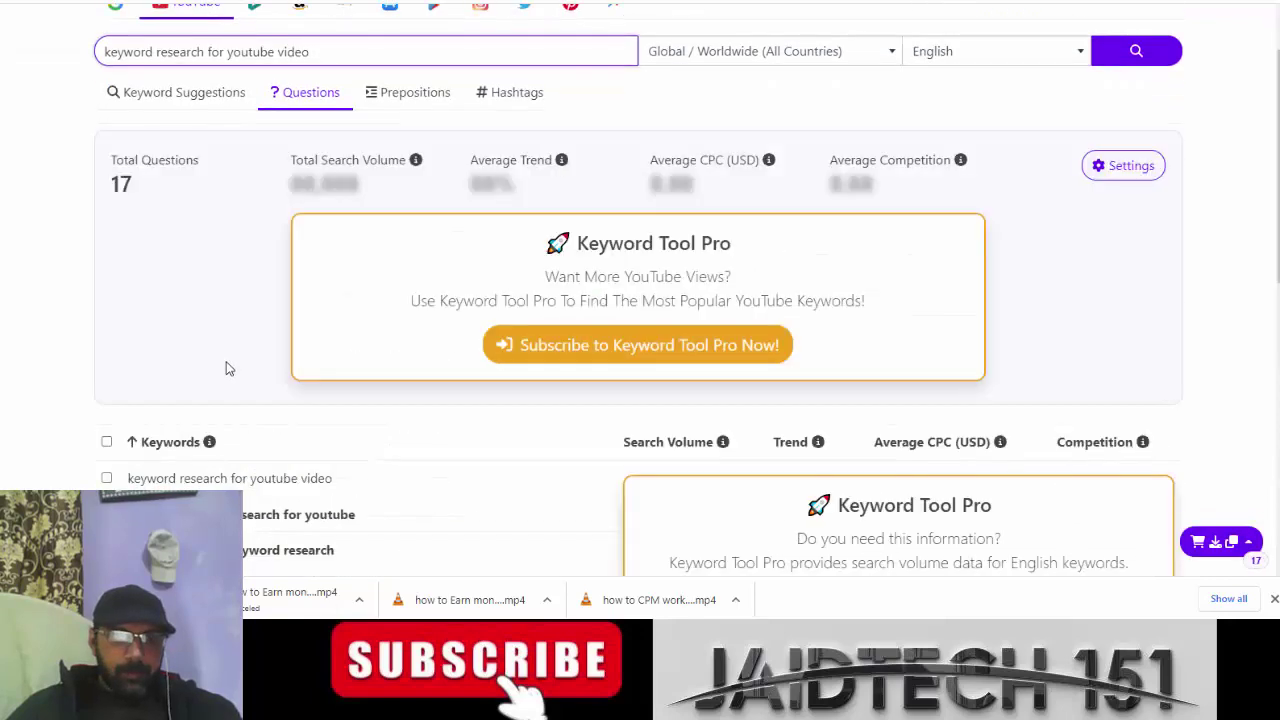
pyautogui.scroll(-2, 251, 357)
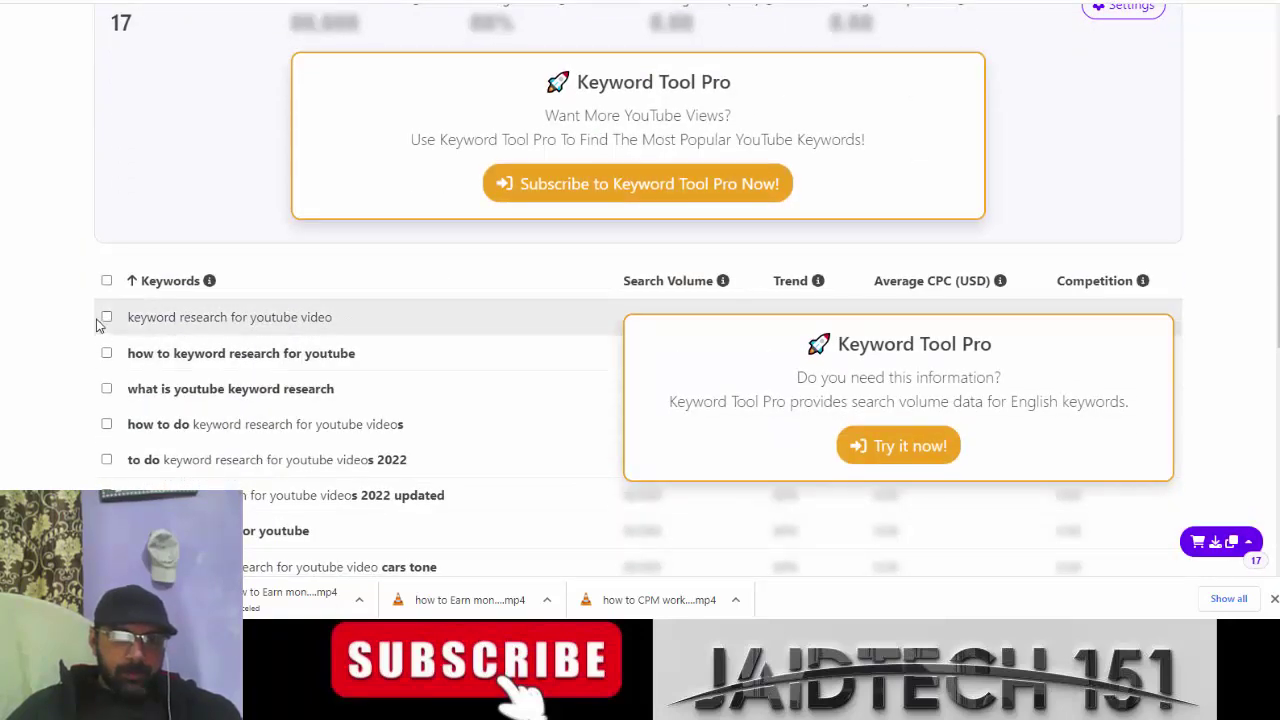
pyautogui.click(106, 317)
pyautogui.click(106, 353)
pyautogui.click(106, 388)
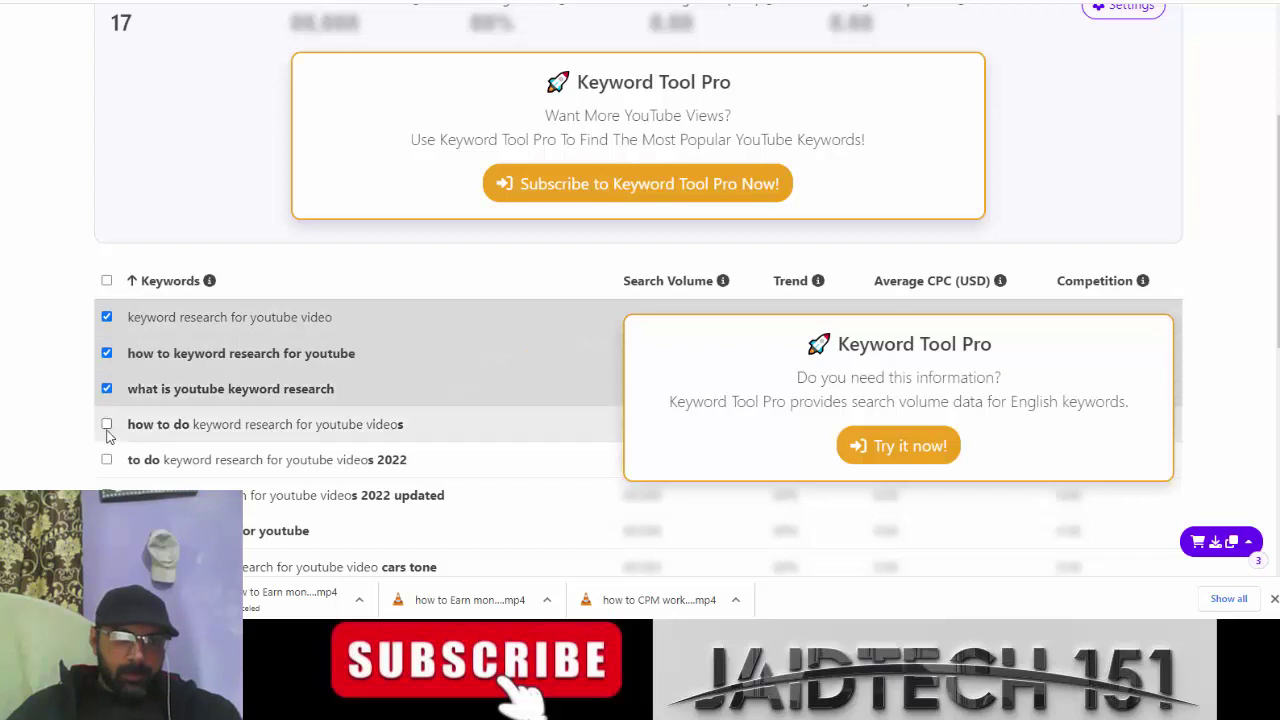
pyautogui.click(106, 459)
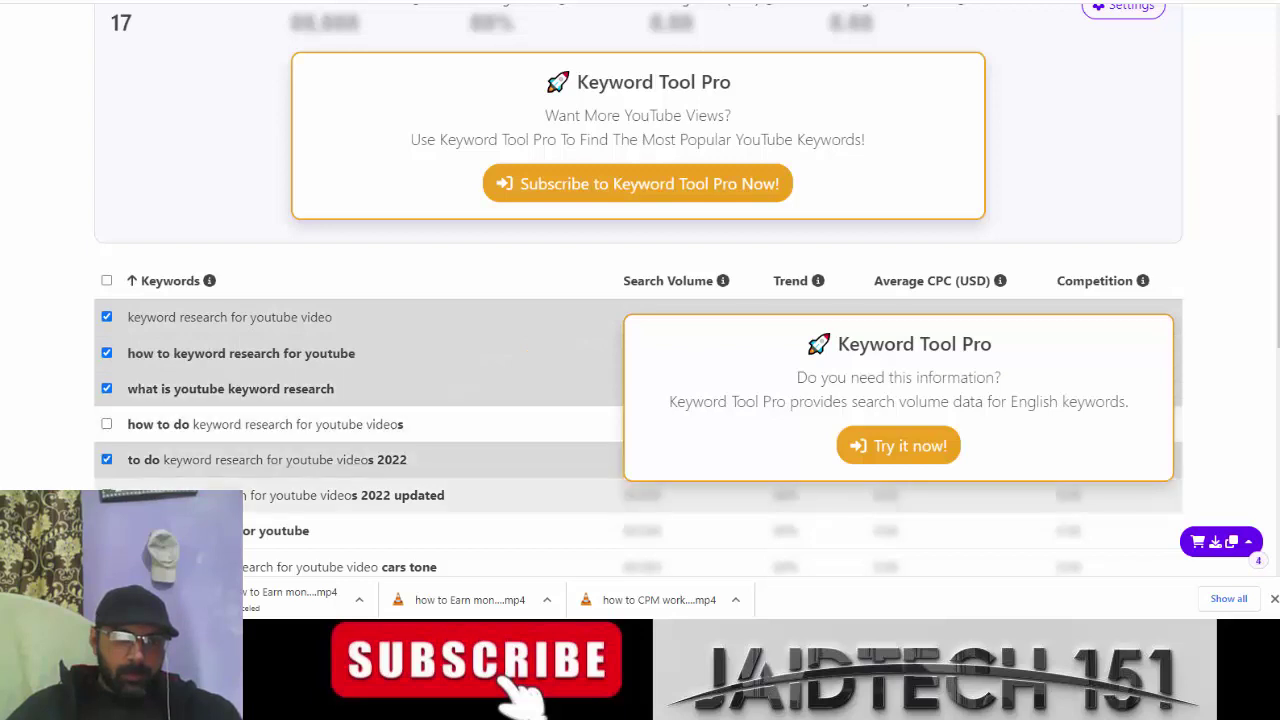
pyautogui.click(106, 494)
pyautogui.scroll(-1, 128, 480)
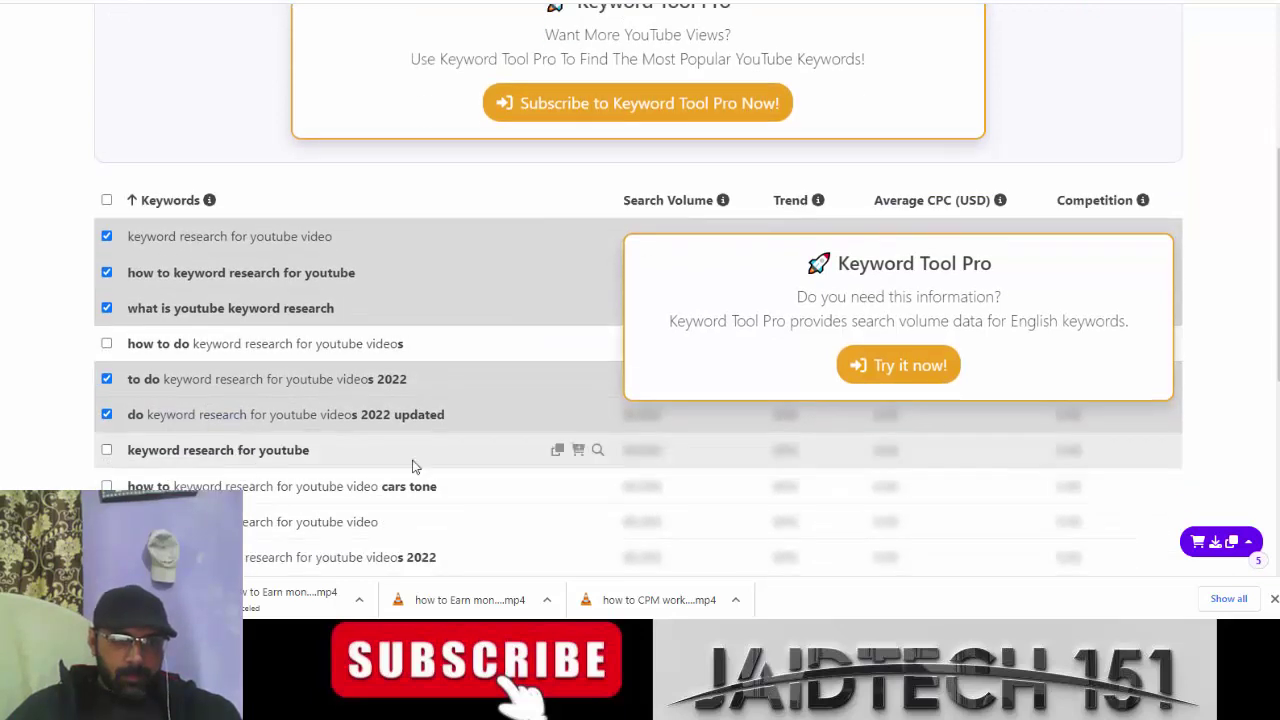
pyautogui.click(107, 485)
pyautogui.click(107, 450)
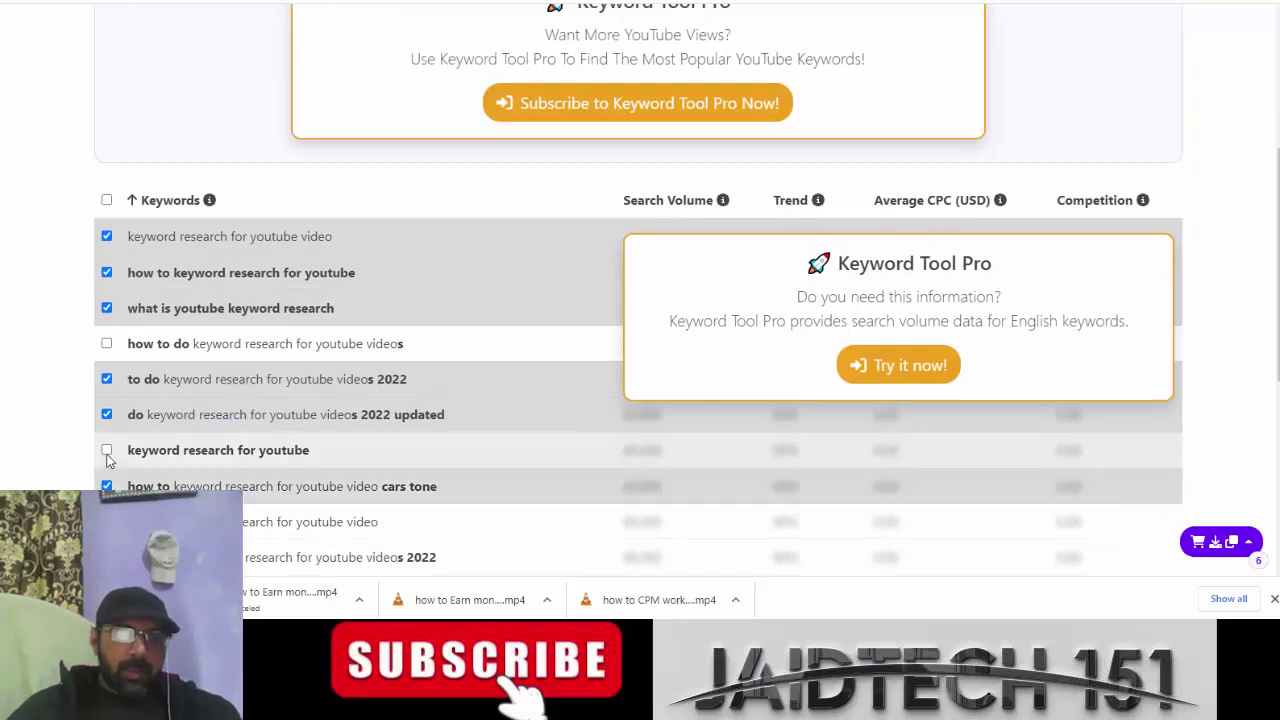
pyautogui.click(107, 344)
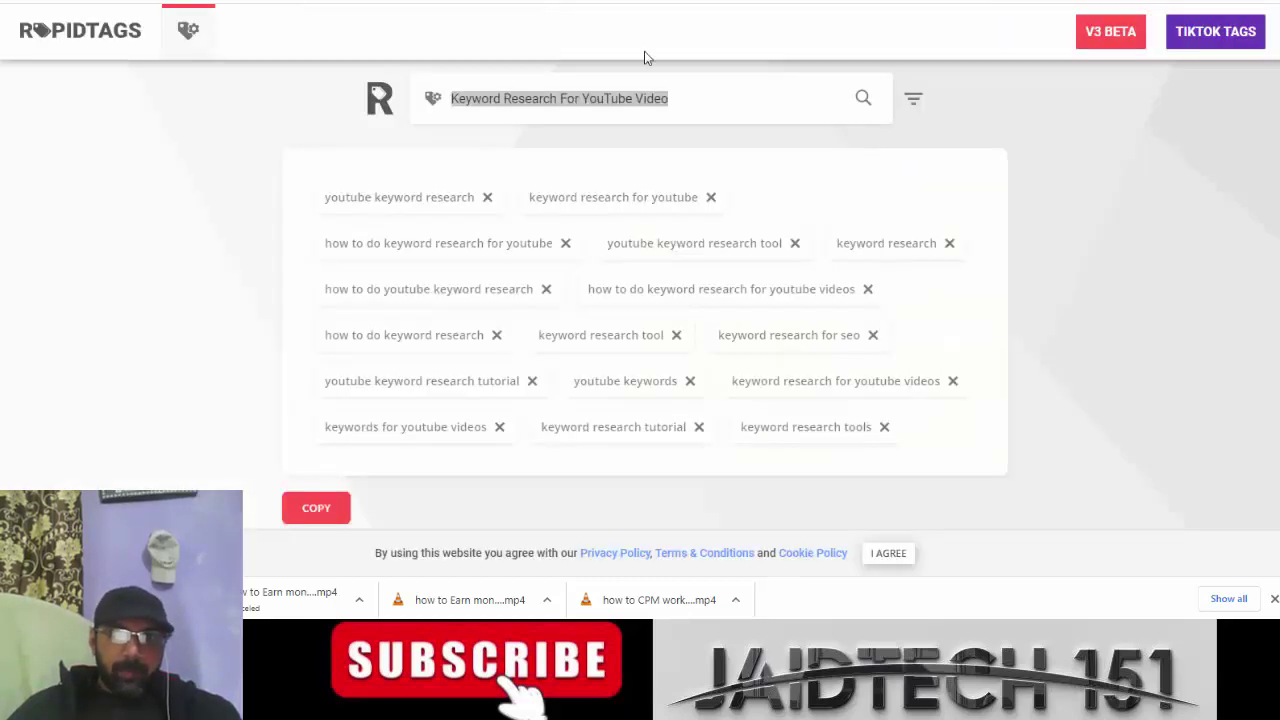
# Step: Select the remaining question keywords in Keyword Tool, from "how to keyword research for youtube video" through "keyword research for youtube 2022"
pyautogui.hotkey('ctrl', 'a')
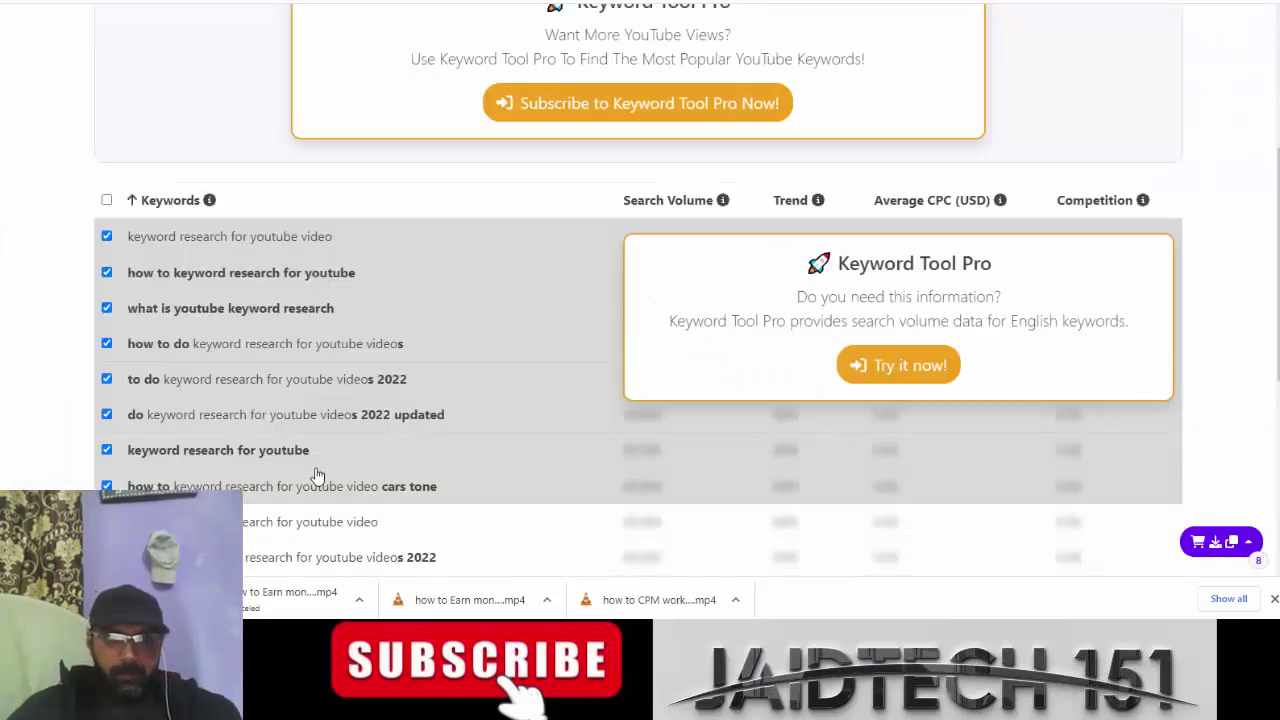
pyautogui.scroll(-1, 214, 454)
pyautogui.click(107, 441)
pyautogui.click(107, 477)
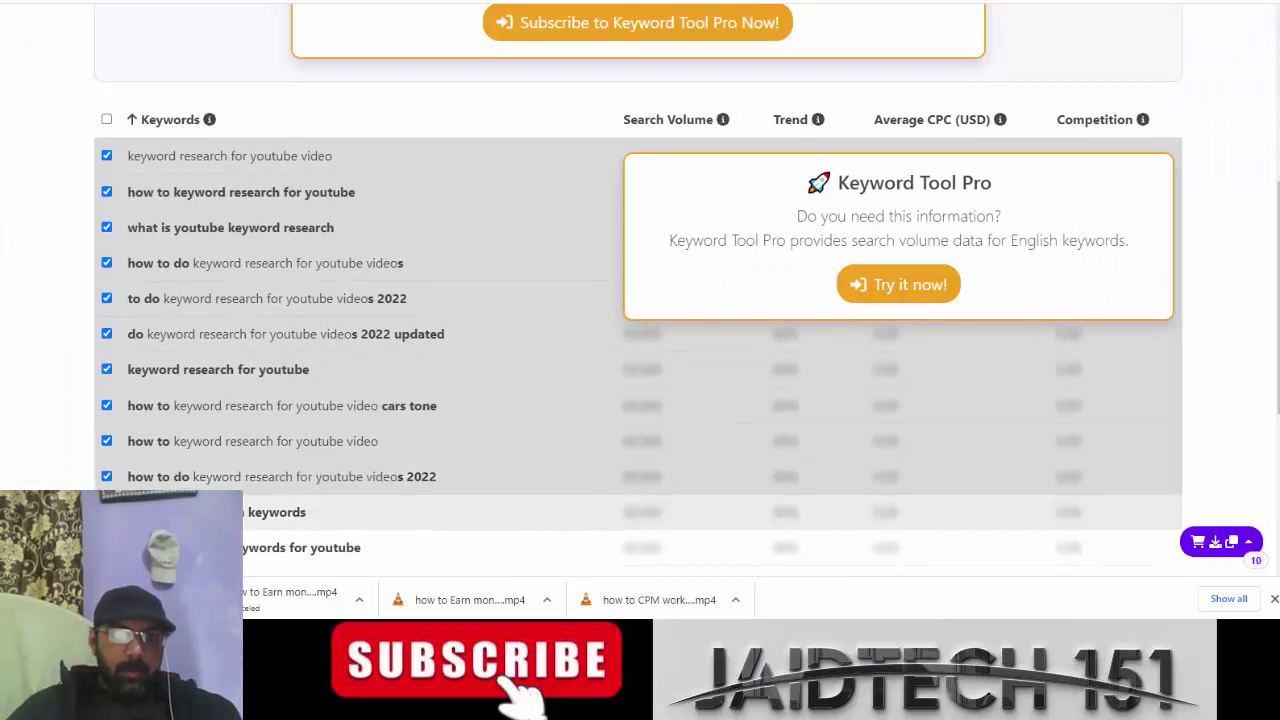
pyautogui.click(107, 547)
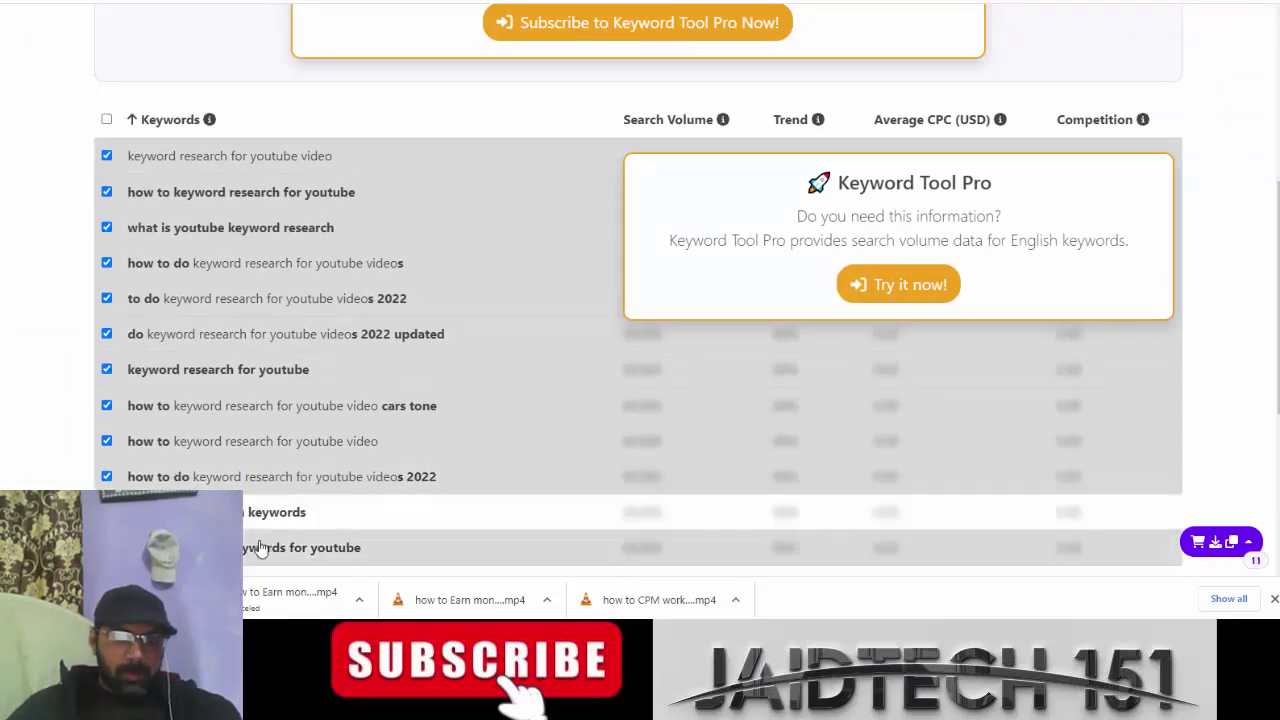
pyautogui.scroll(-2, 107, 420)
pyautogui.click(107, 351)
pyautogui.click(106, 426)
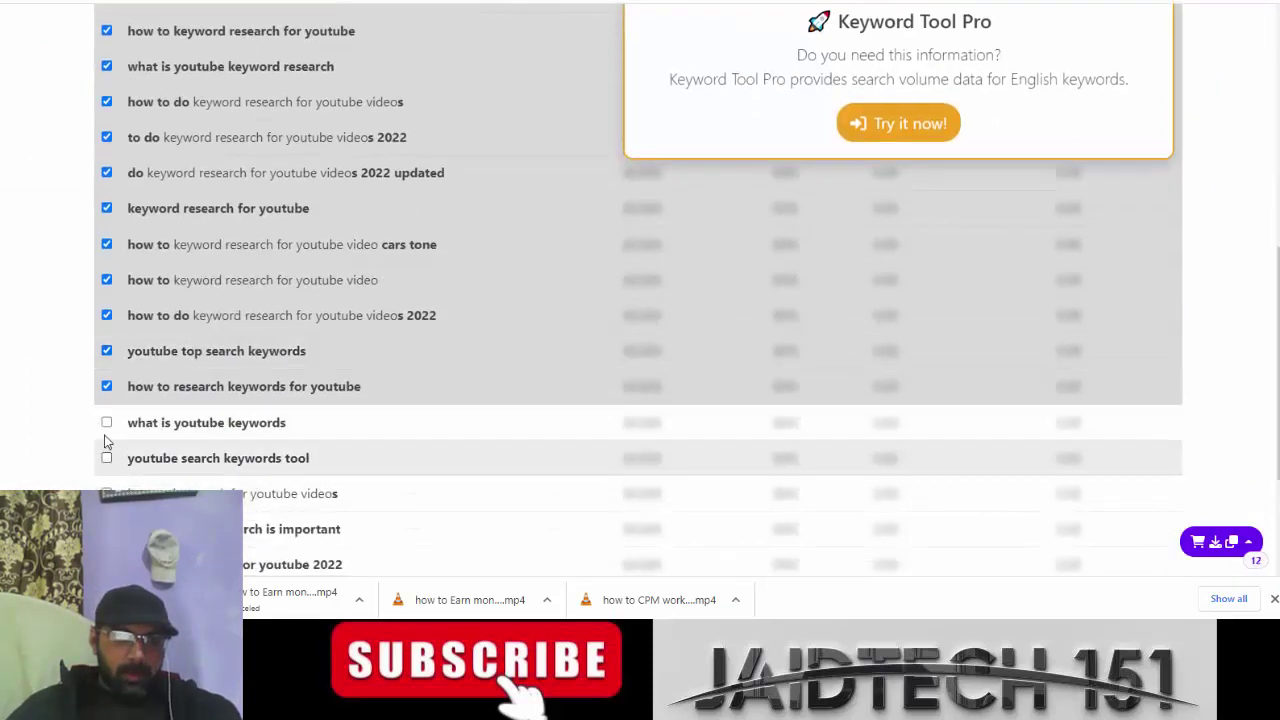
pyautogui.click(107, 460)
pyautogui.click(107, 493)
pyautogui.click(107, 529)
pyautogui.click(107, 564)
pyautogui.scroll(-3, 369, 462)
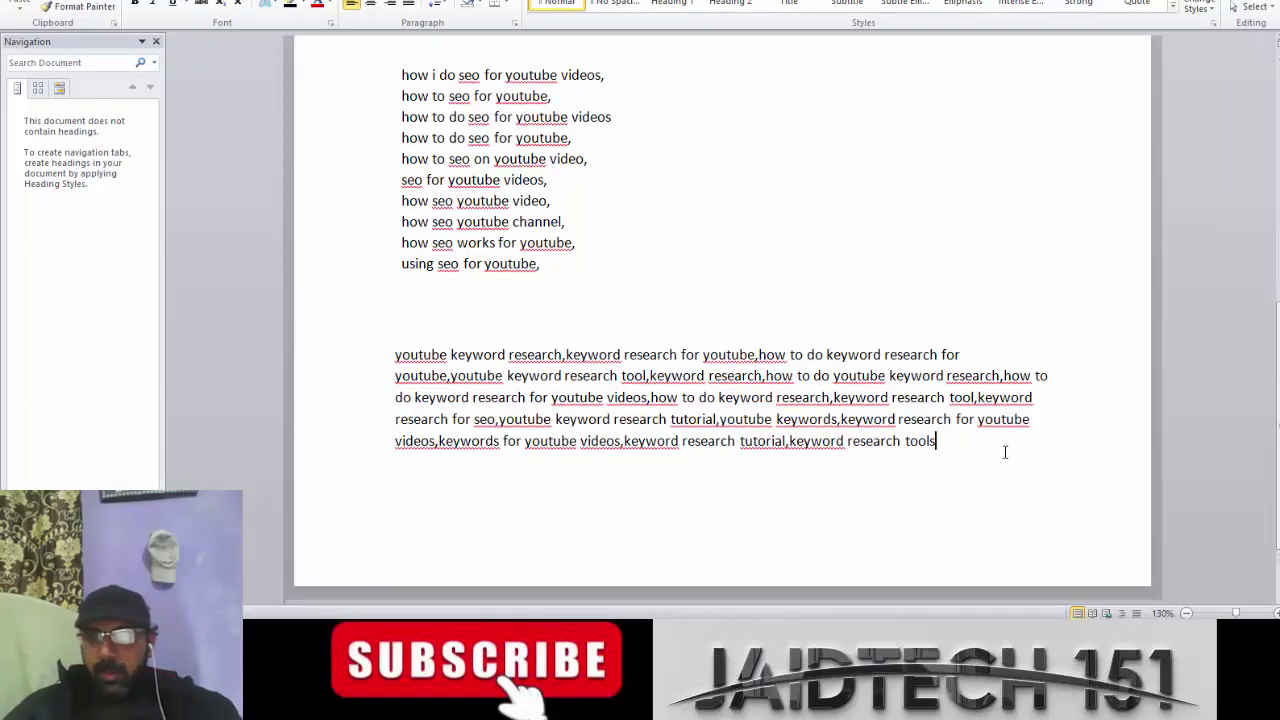
# Step: Paste "Keyword Research For YouTube Video" on a new line below the last tag list in the Word document
pyautogui.press('Return')
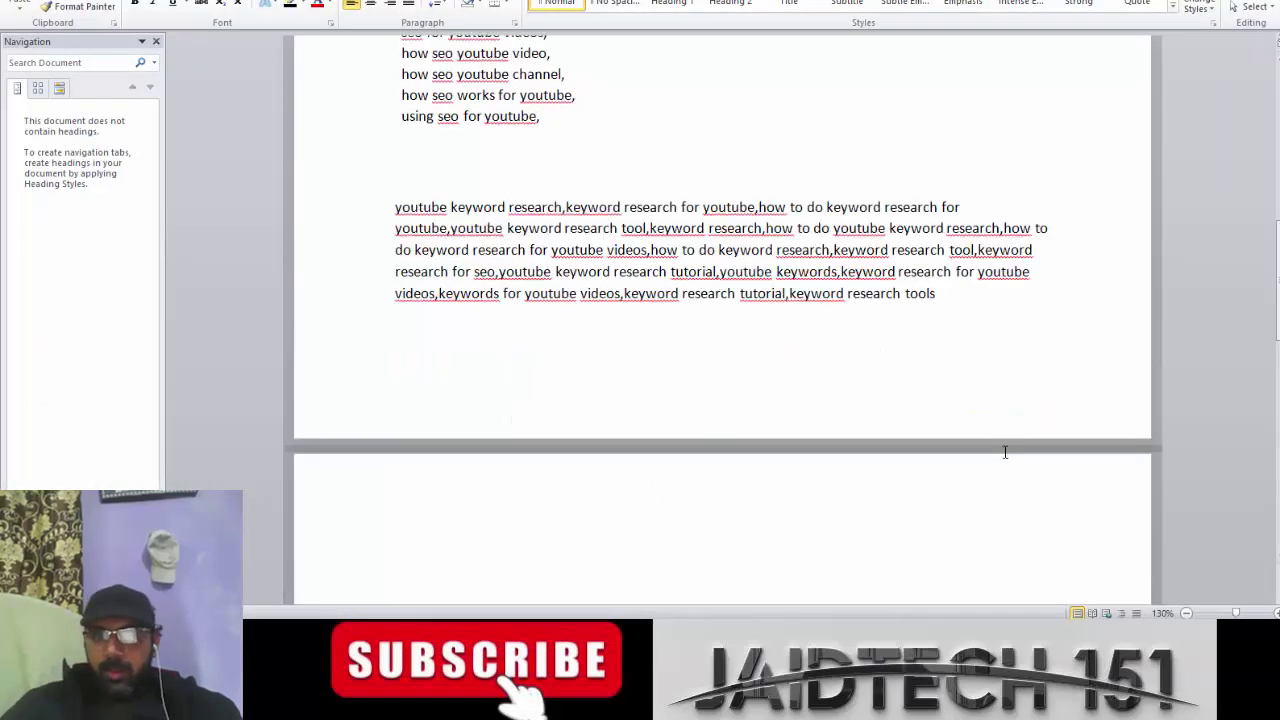
pyautogui.hotkey('ctrl', 'v')
pyautogui.scroll(-4, 895, 415)
pyautogui.scroll(5, 794, 403)
pyautogui.scroll(-4, 652, 369)
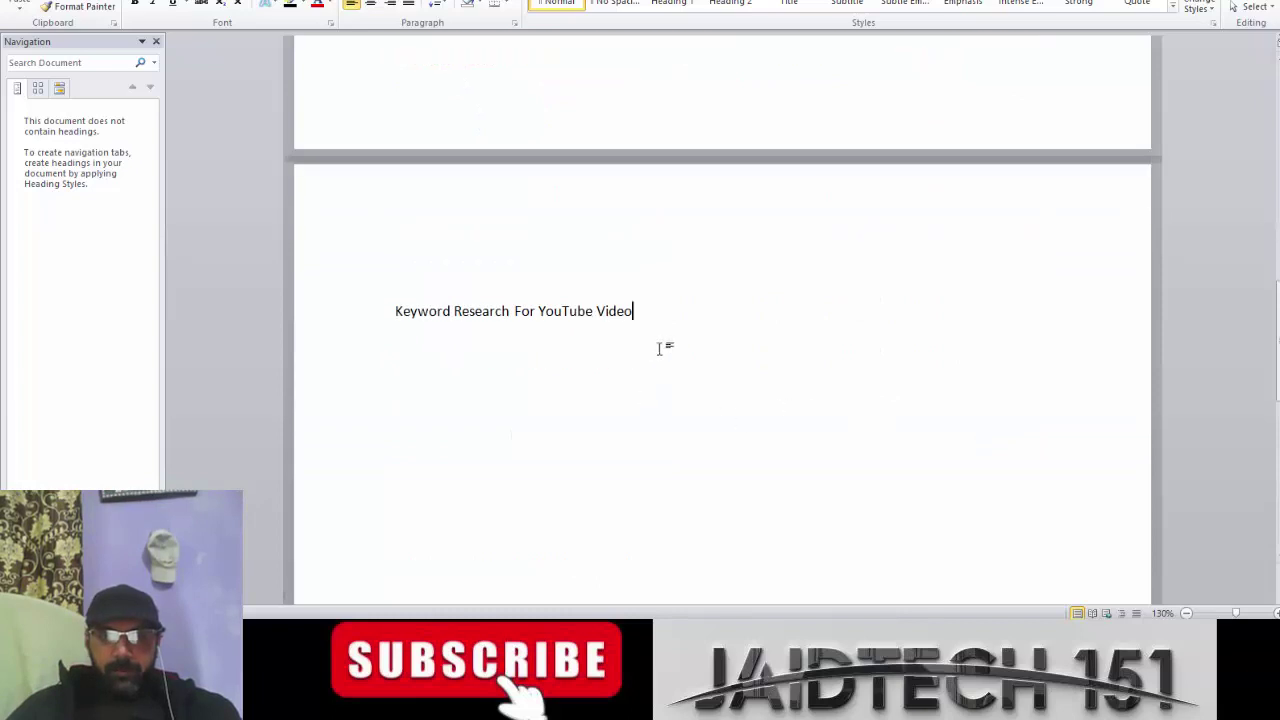
# Step: Export the selected question keywords from Keyword Tool to Excel
pyautogui.hotkey('alt', 'Tab')
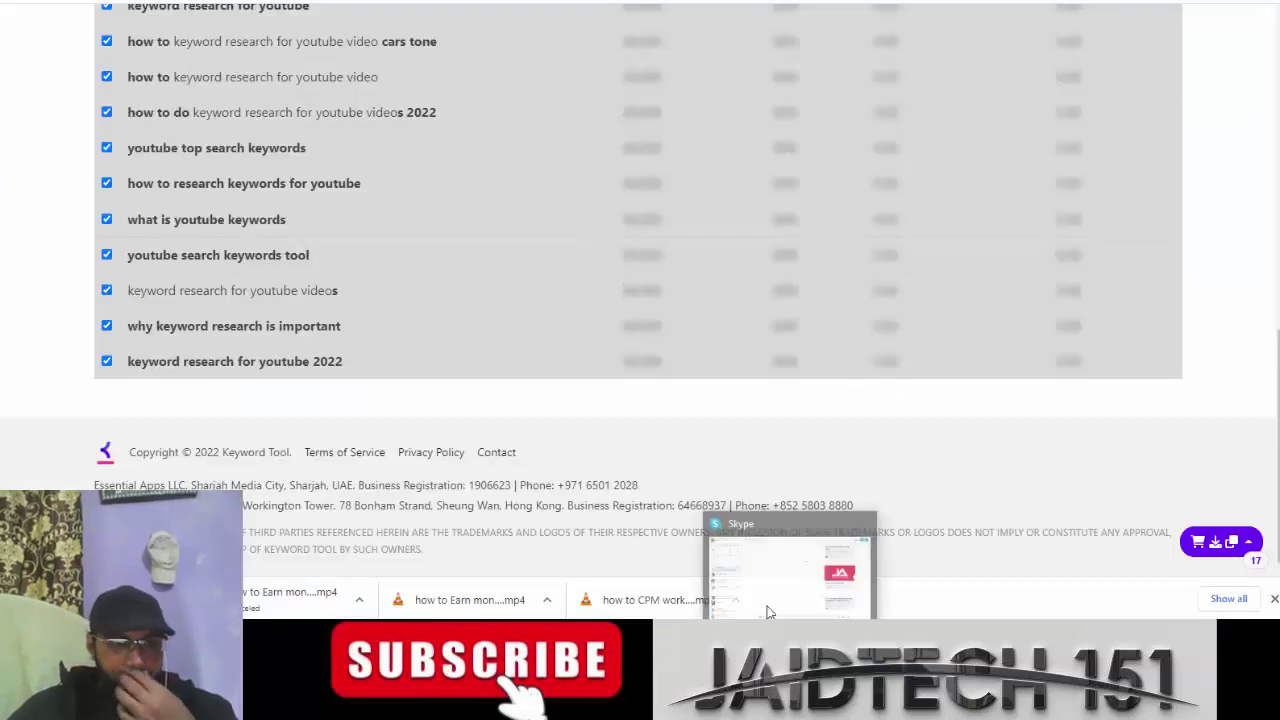
pyautogui.click(1207, 553)
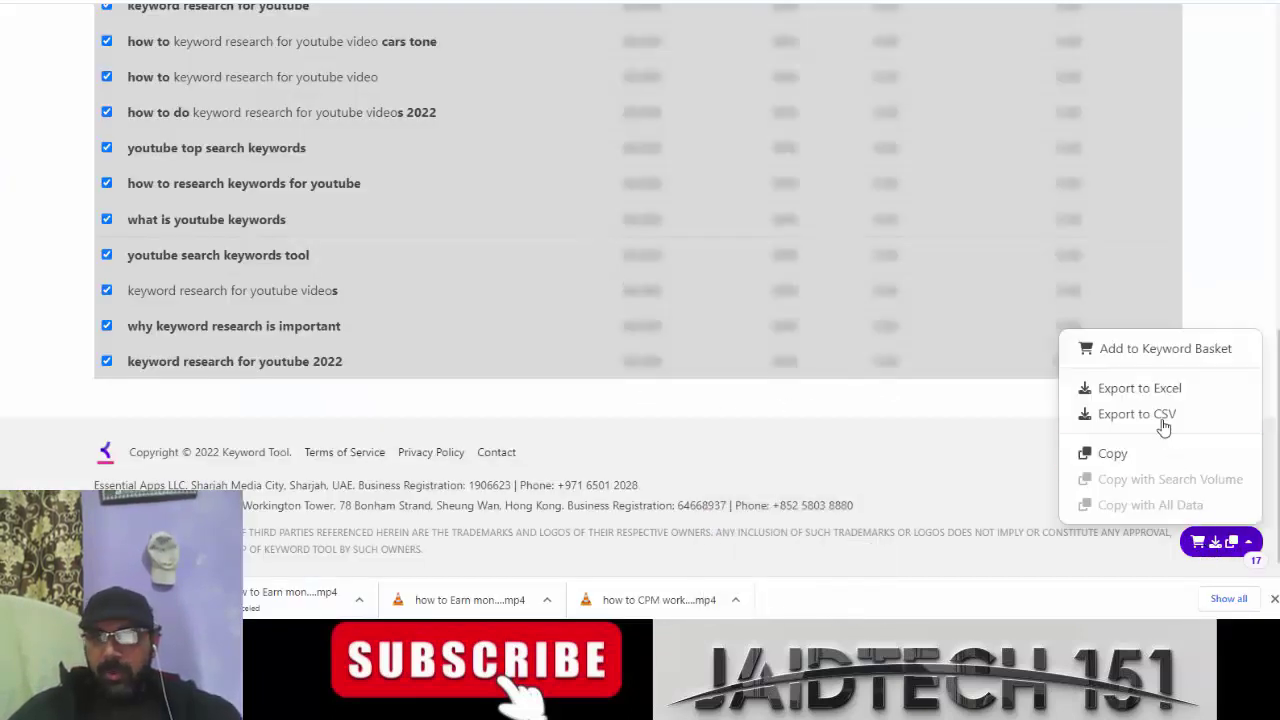
pyautogui.click(1140, 390)
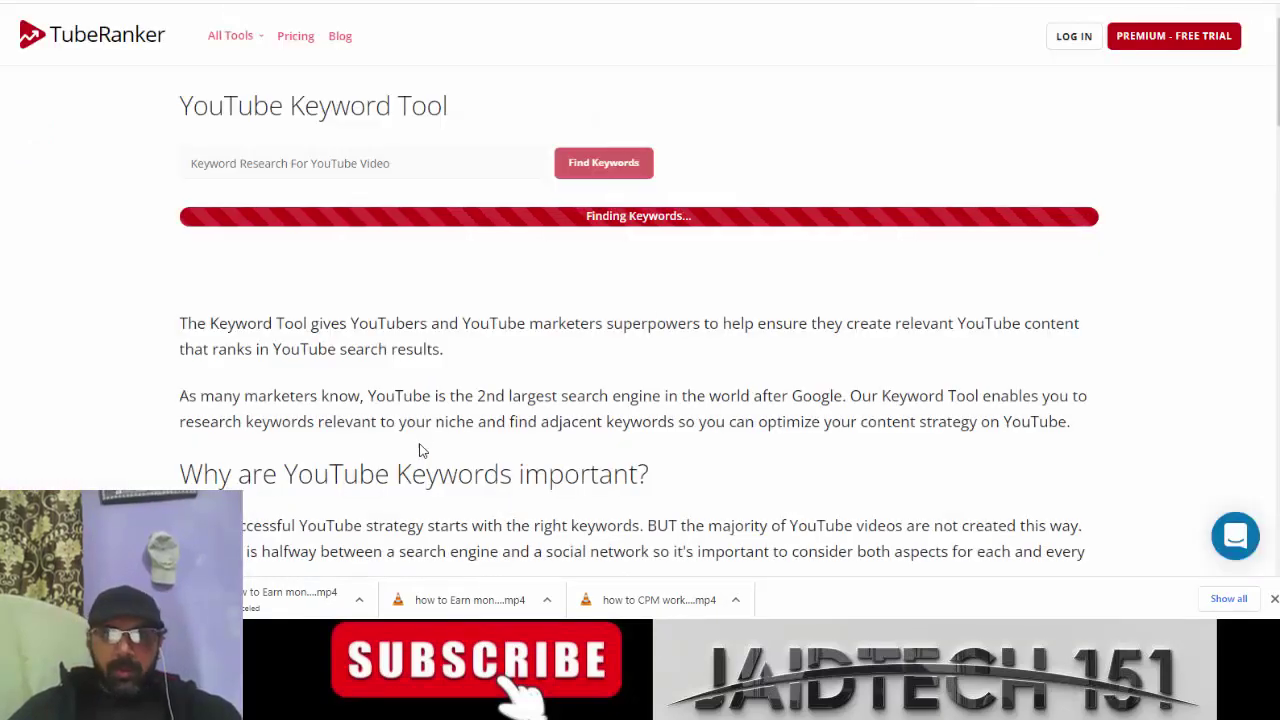
pyautogui.scroll(-4, 420, 450)
pyautogui.scroll(-4, 510, 243)
pyautogui.scroll(8, 811, 449)
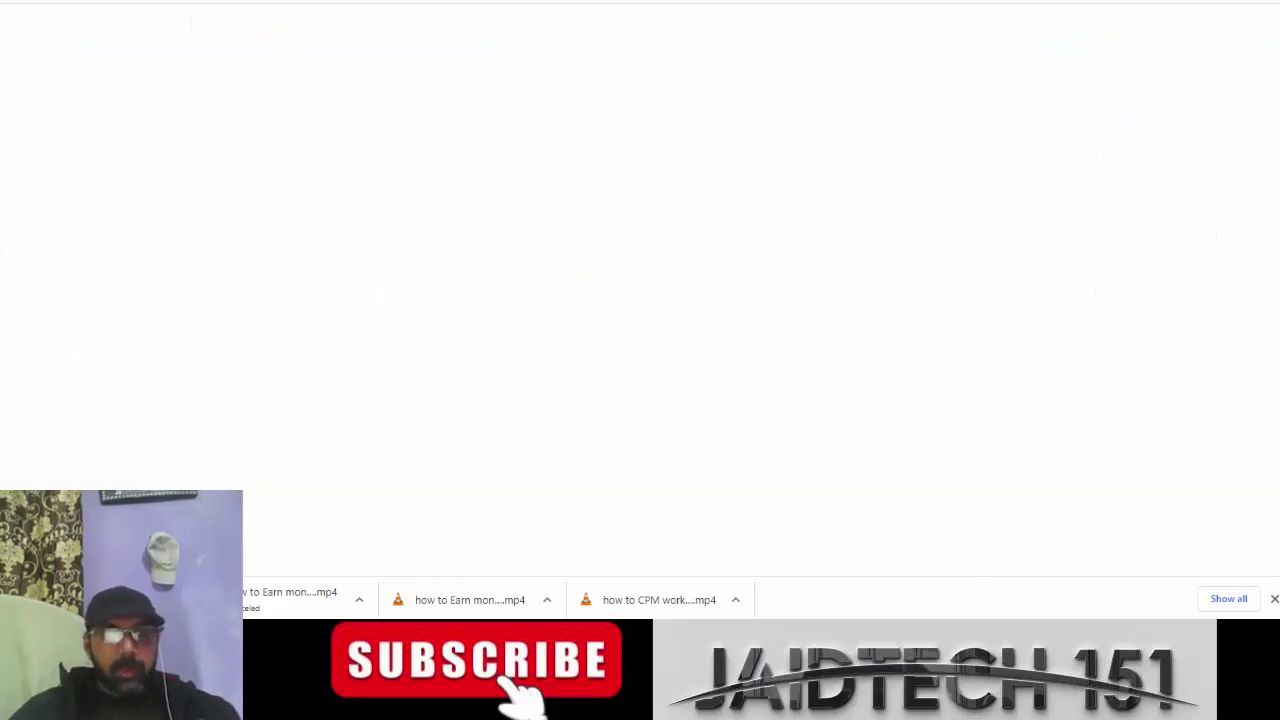
pyautogui.write('c')
pyautogui.press('Escape')
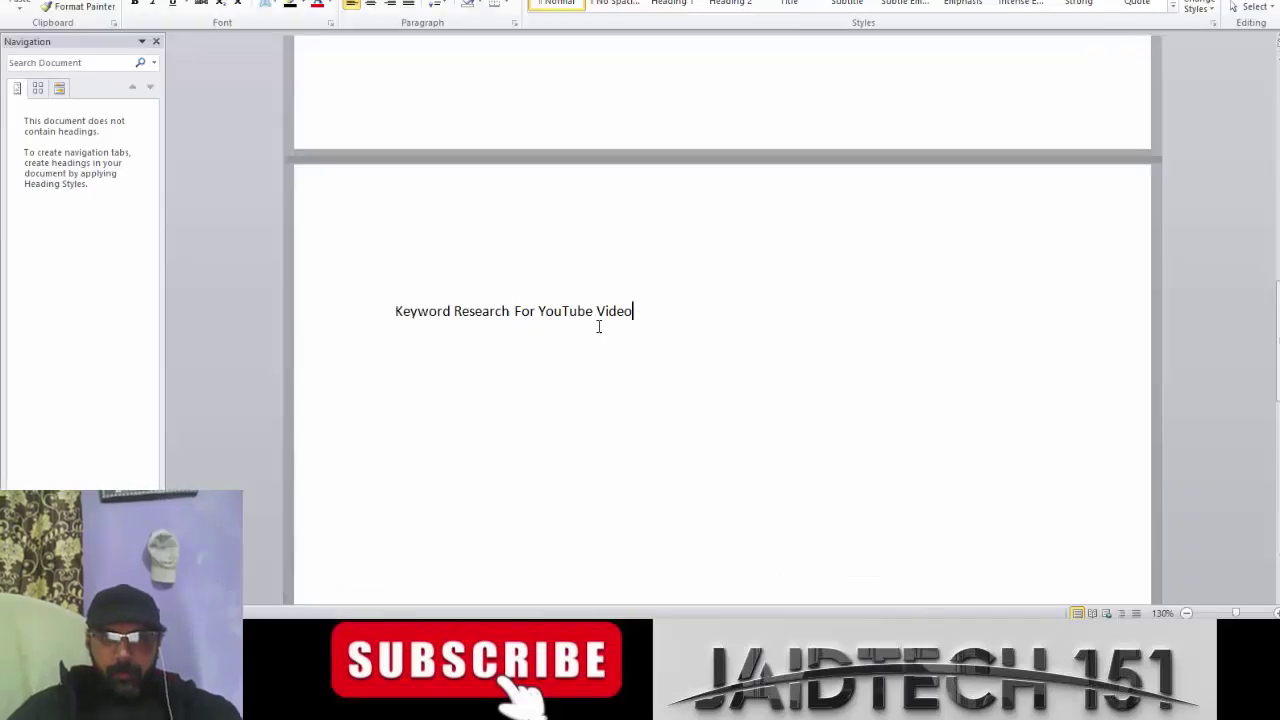
# Step: Copy the pasted "Keyword Research For YouTube Video" line in Word and select the same phrase in the title near the document's beginning
pyautogui.moveTo(653, 313); pyautogui.dragTo(273, 313)
pyautogui.hotkey('ctrl', 'c')
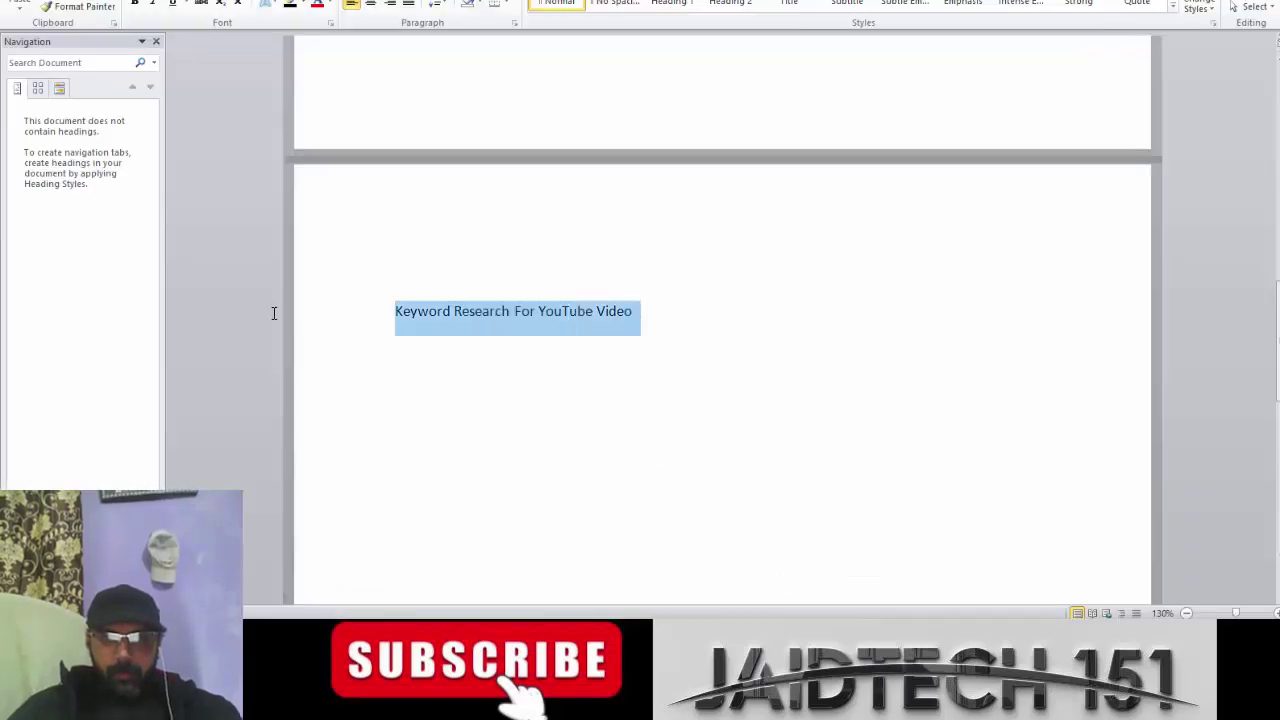
pyautogui.scroll(15, 538, 368)
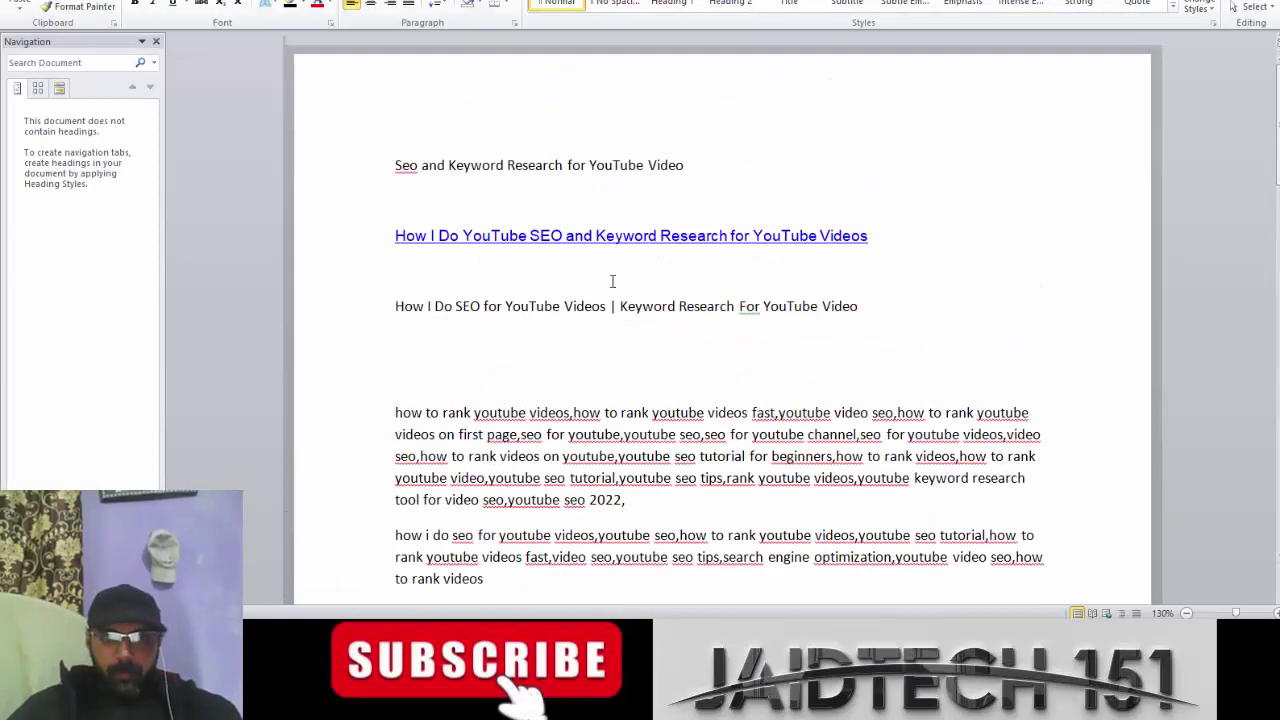
pyautogui.moveTo(838, 309); pyautogui.dragTo(687, 306)
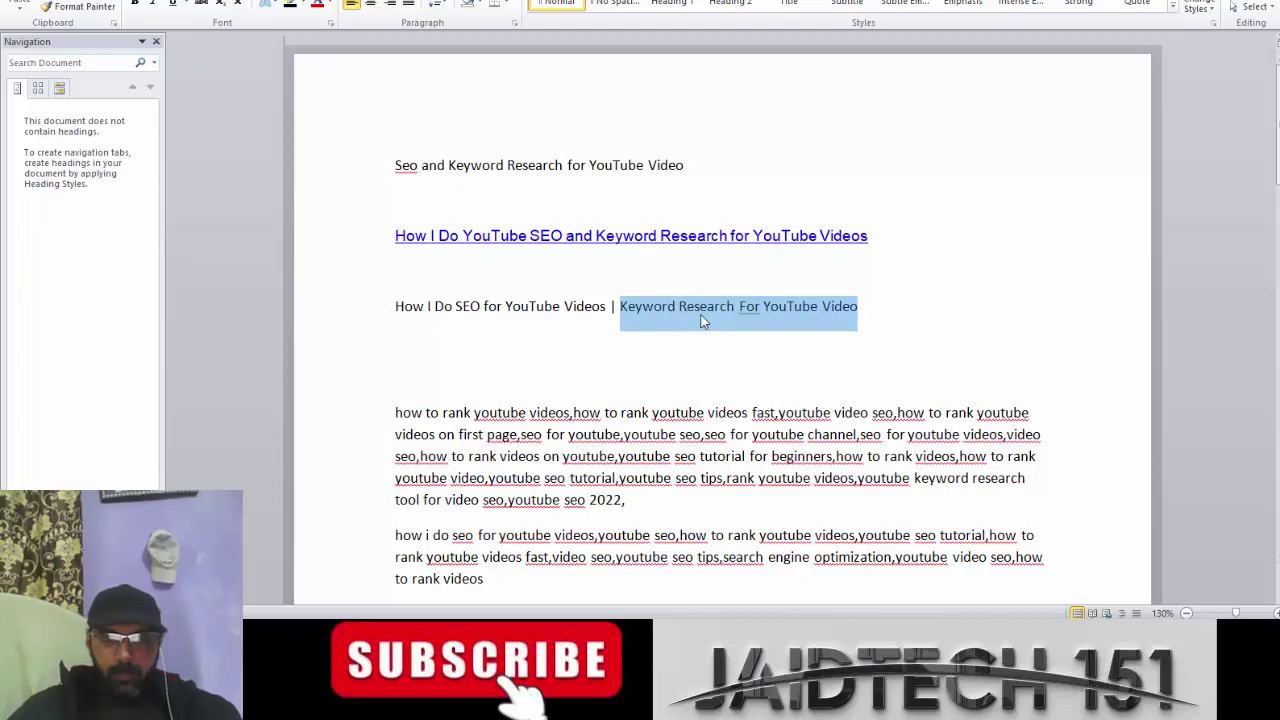
pyautogui.hotkey('alt', 'Tab')
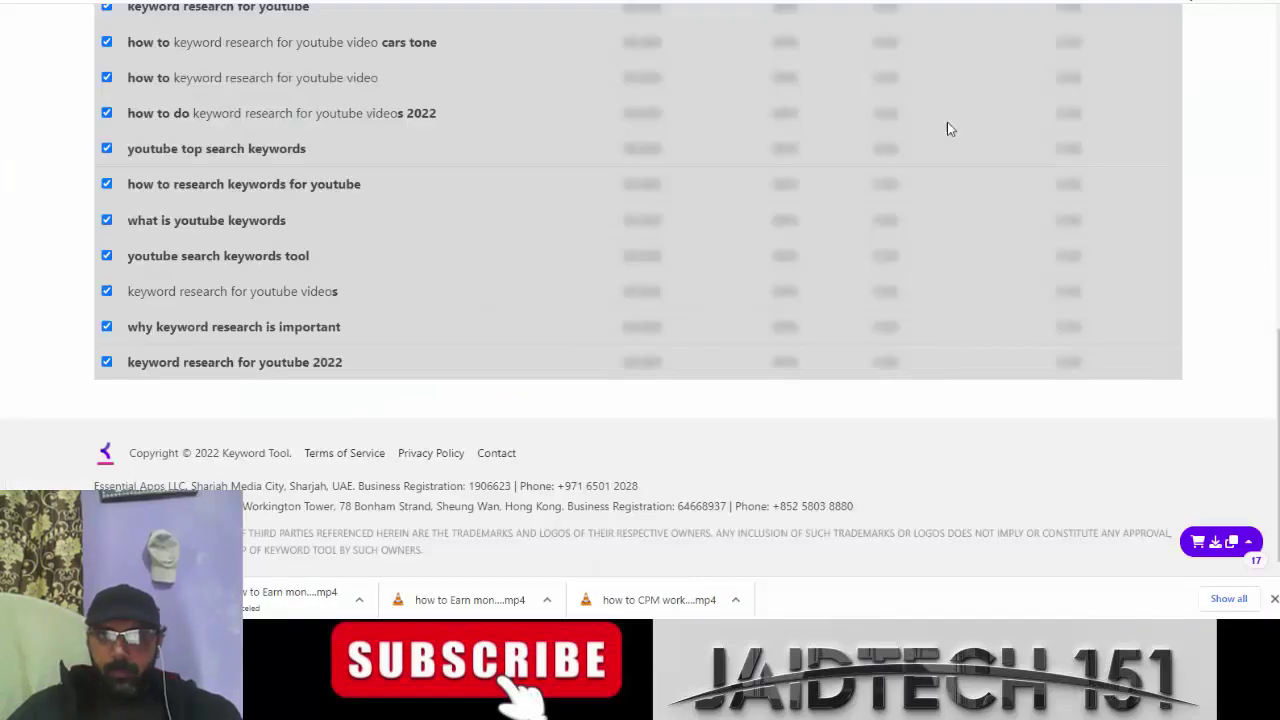
# Step: Switch to ChatGPT and start a prompt with "Write me a description", correcting the misspelled word "discription"
pyautogui.click(1008, 2)
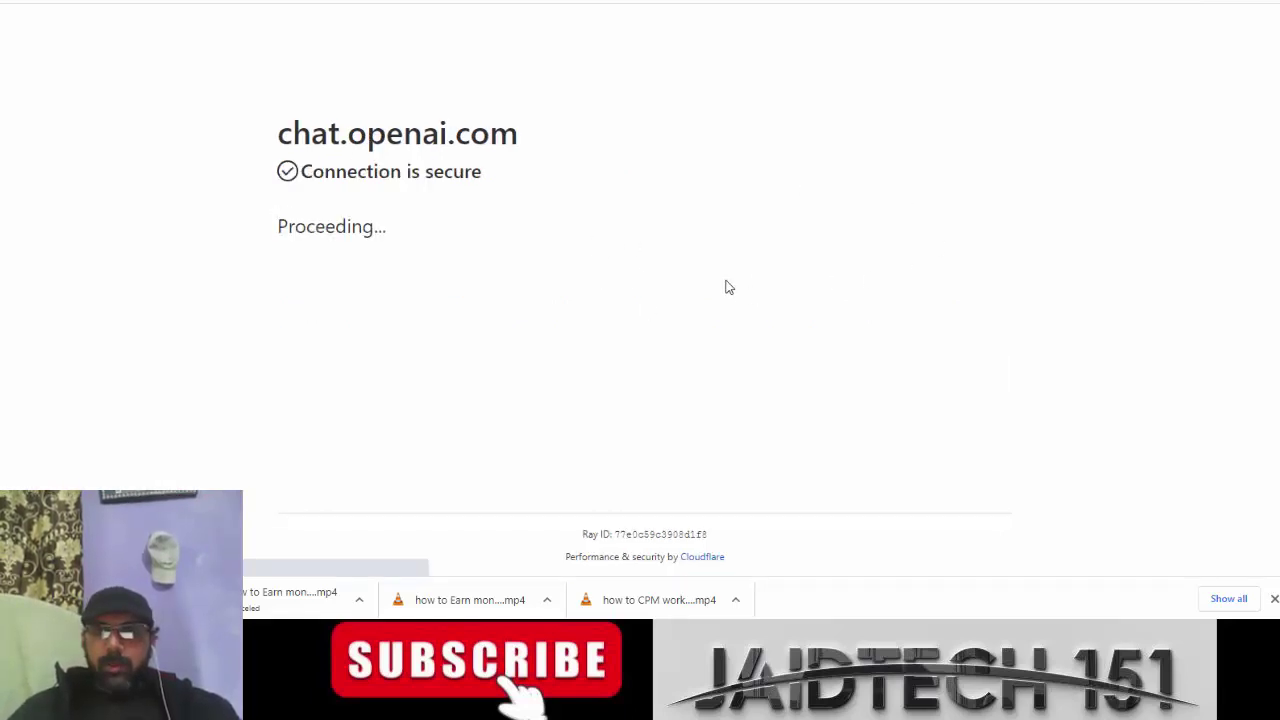
pyautogui.click(513, 513)
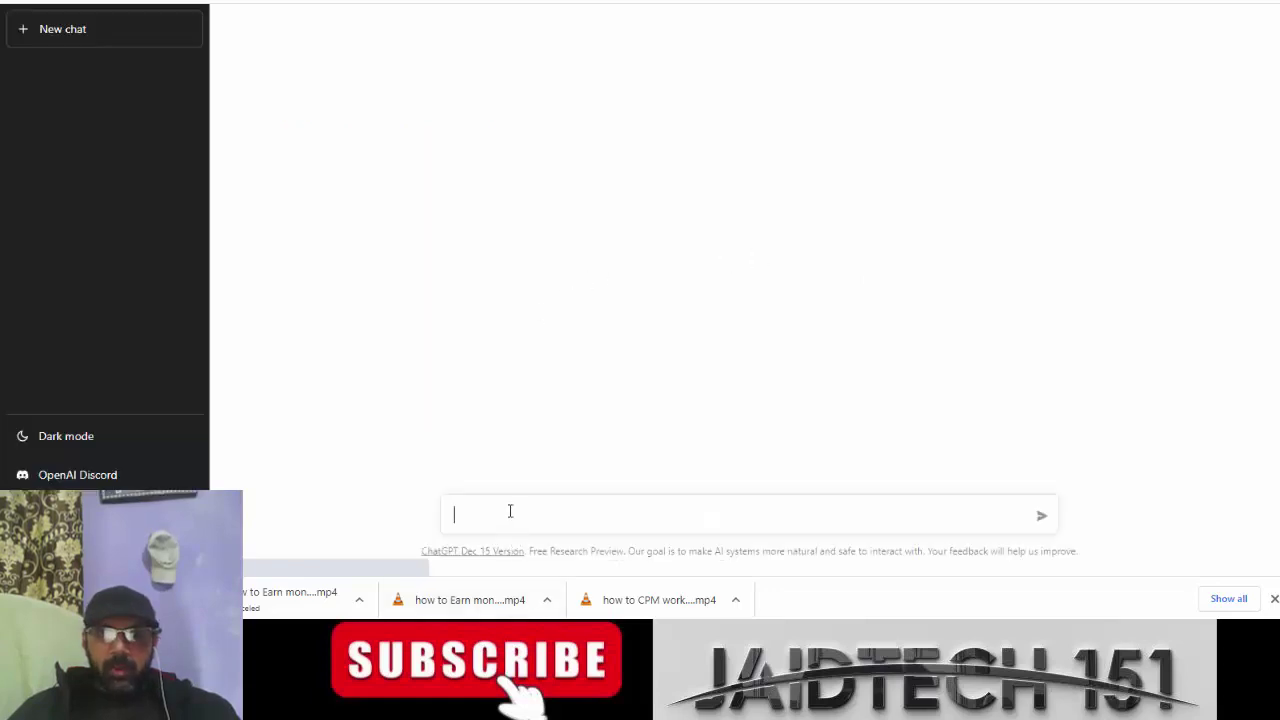
pyautogui.write('Write e')
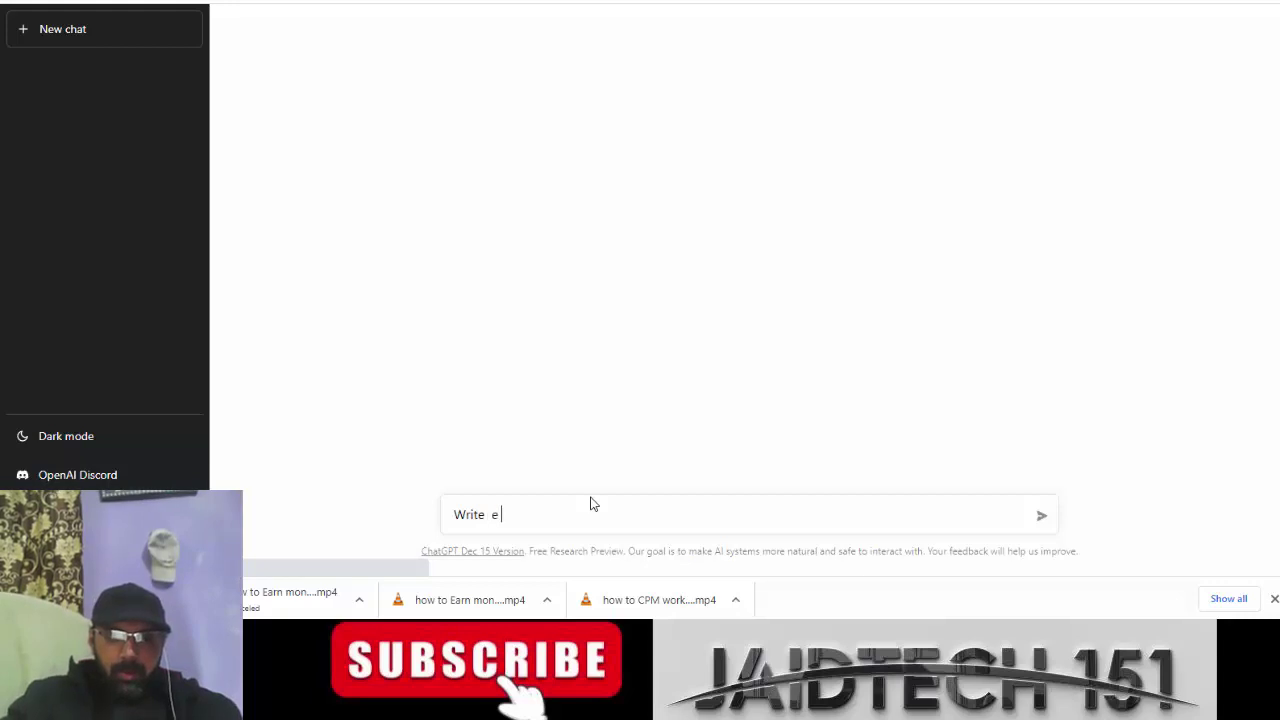
pyautogui.press('BackSpace')
pyautogui.write('mes')
pyautogui.press('BackSpace')
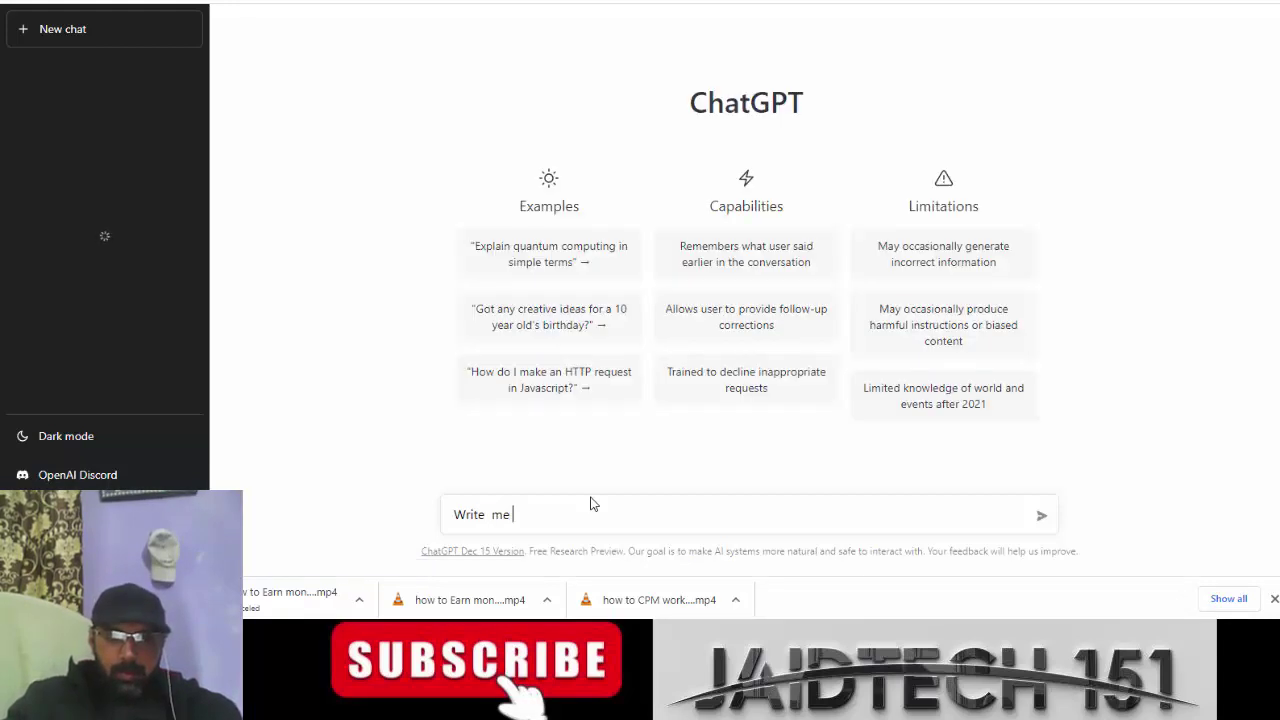
pyautogui.write('a di')
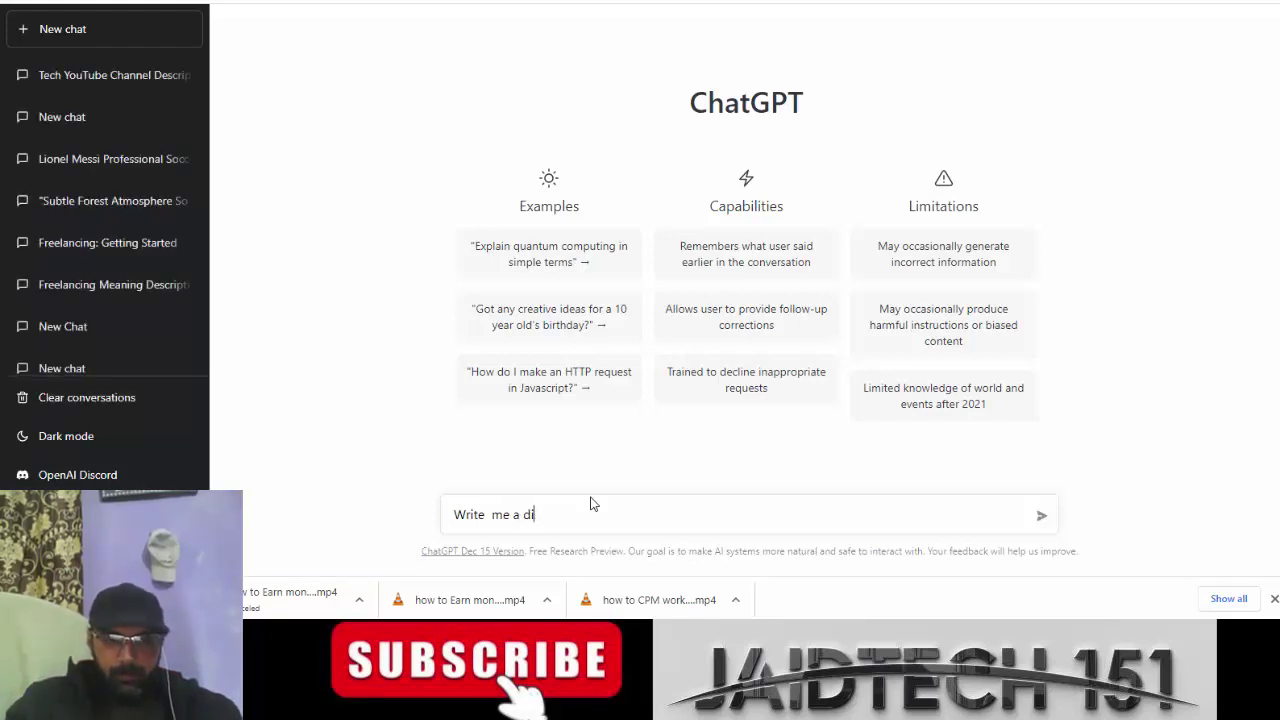
pyautogui.write('srcription')
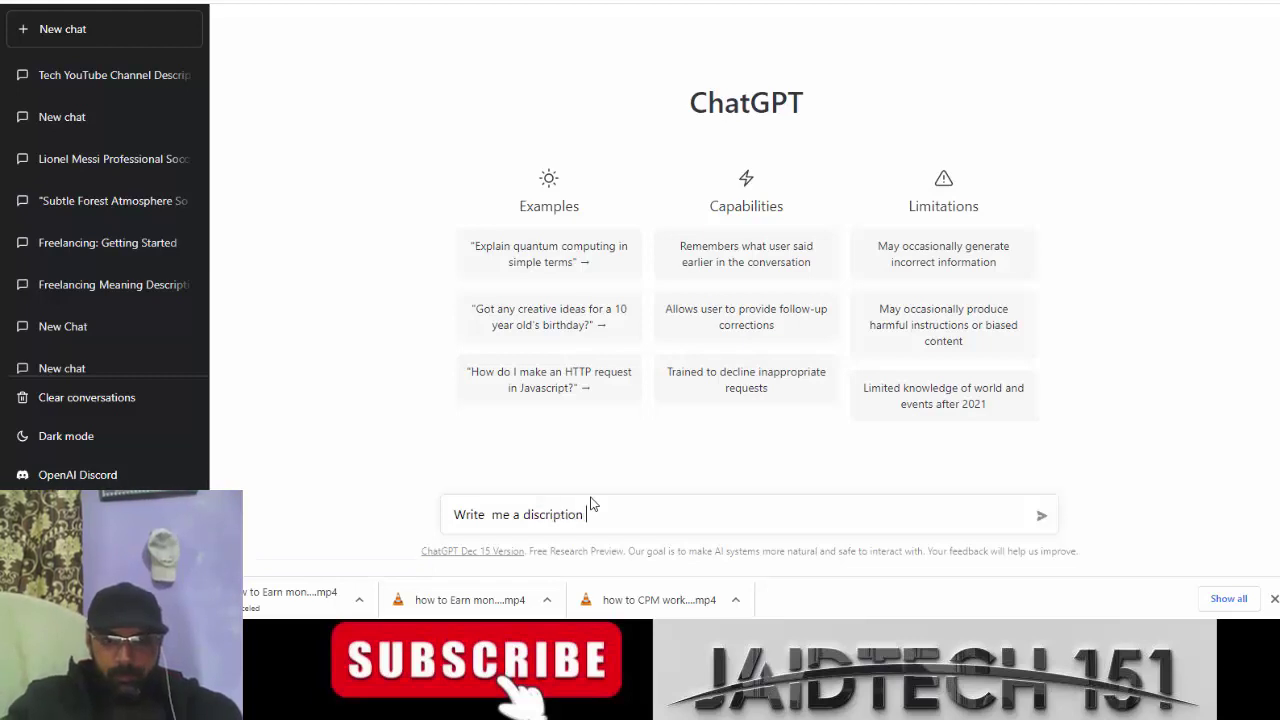
pyautogui.rightClick(568, 514)
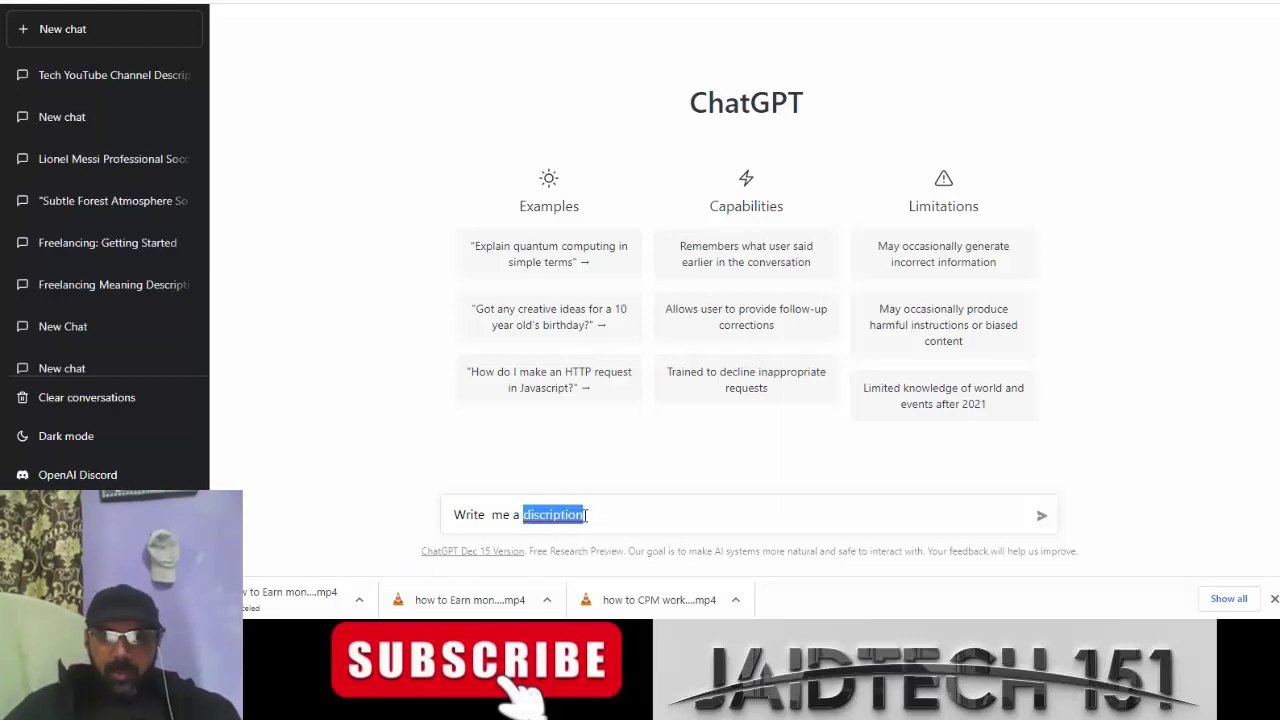
pyautogui.click(608, 318)
pyautogui.click(624, 512)
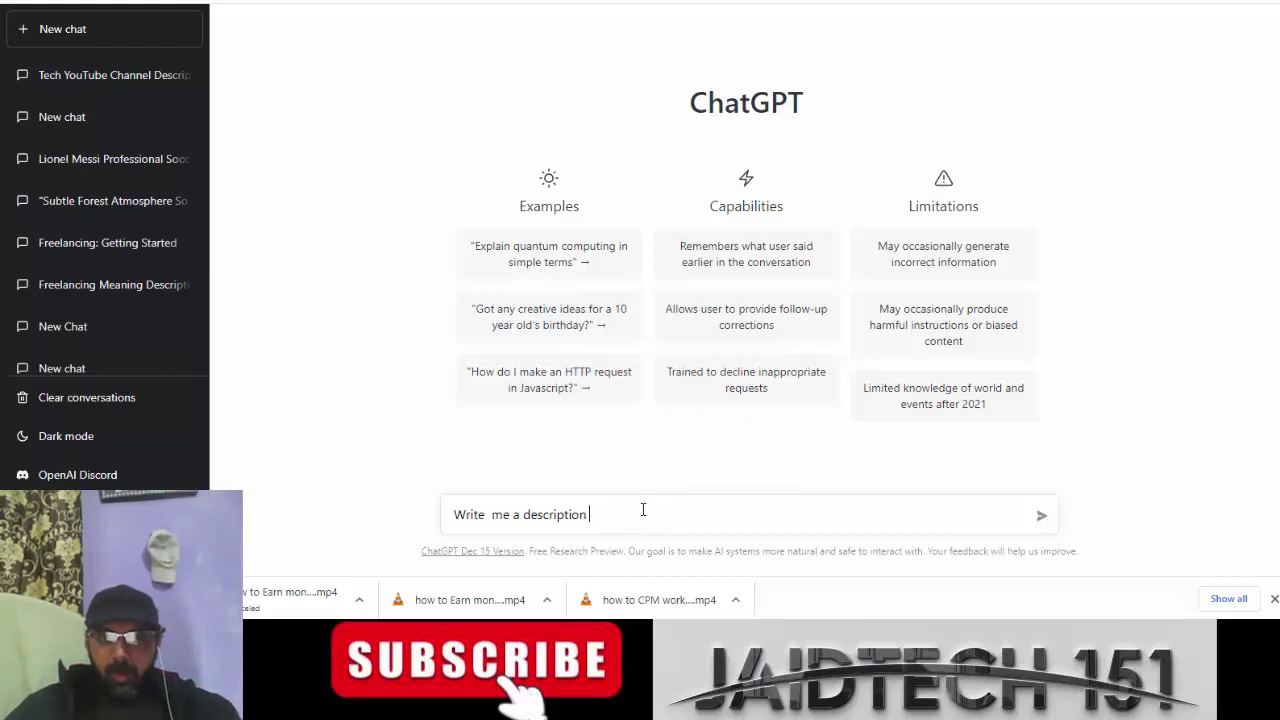
# Step: Complete the ChatGPT prompt with "topic: Keyword Research For YouTube Video" and submit it
pyautogui.write('top')
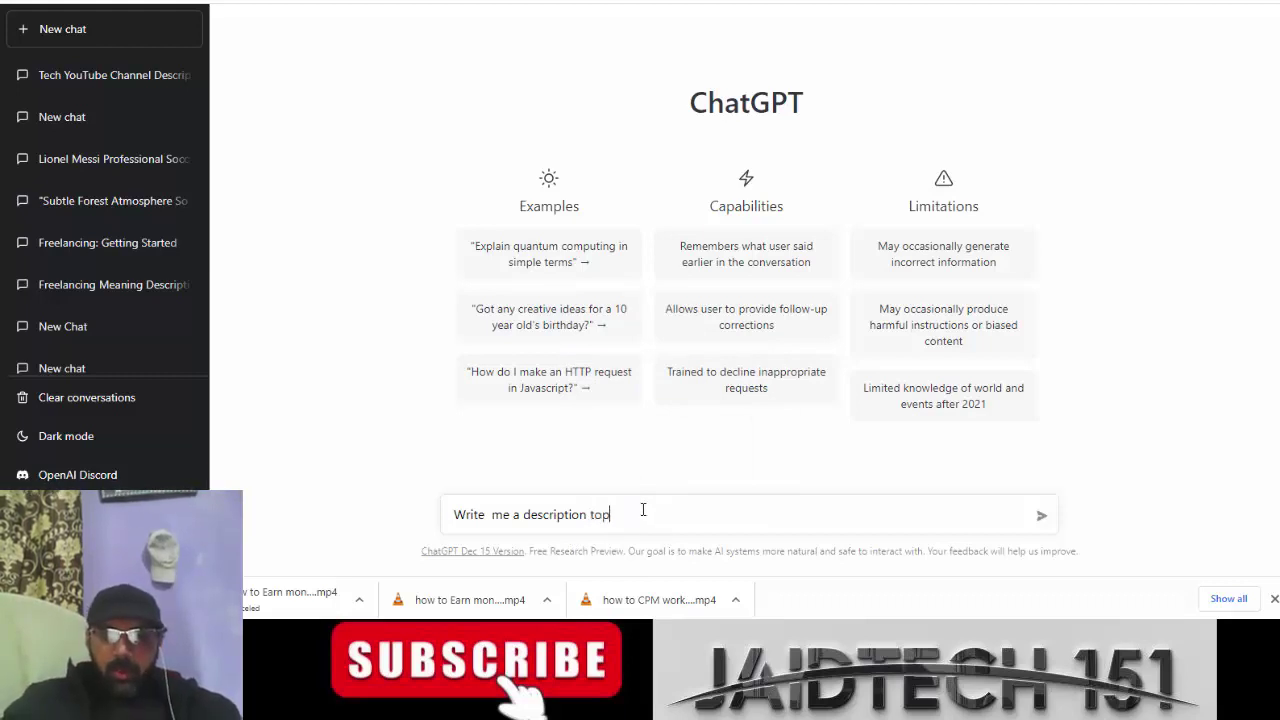
pyautogui.write('ic')
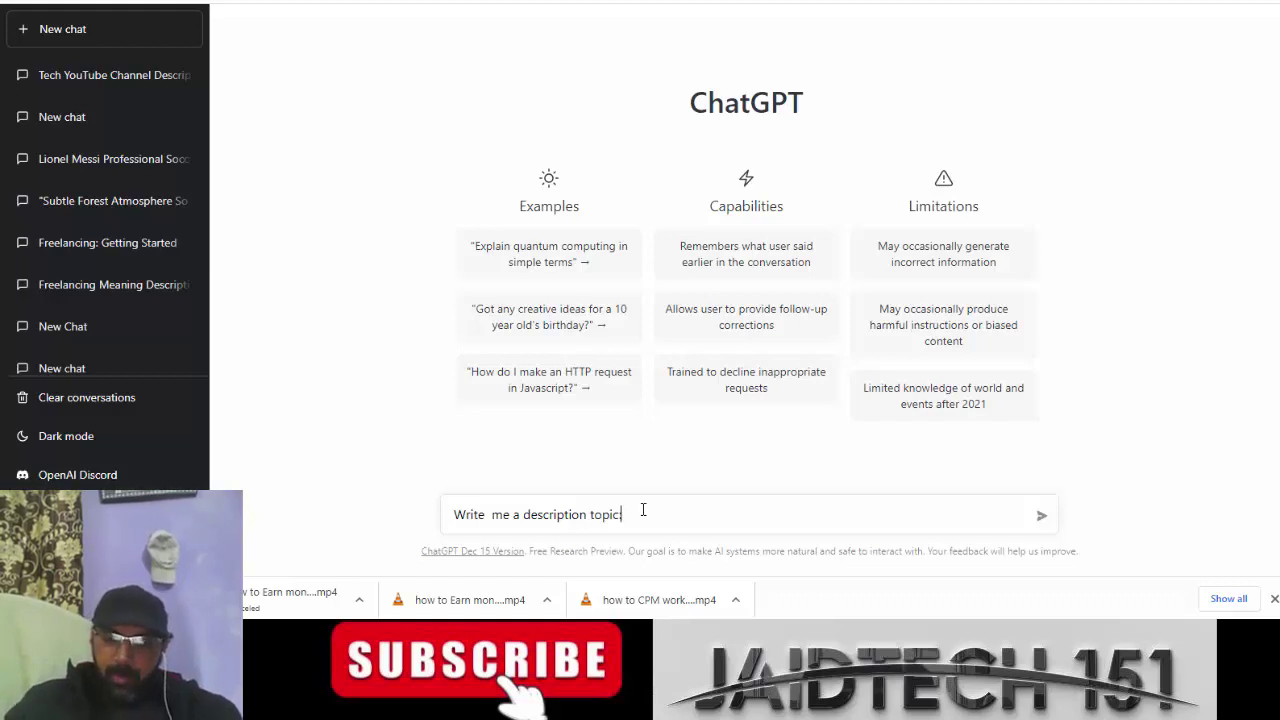
pyautogui.write(':')
pyautogui.hotkey('ctrl', 'v')
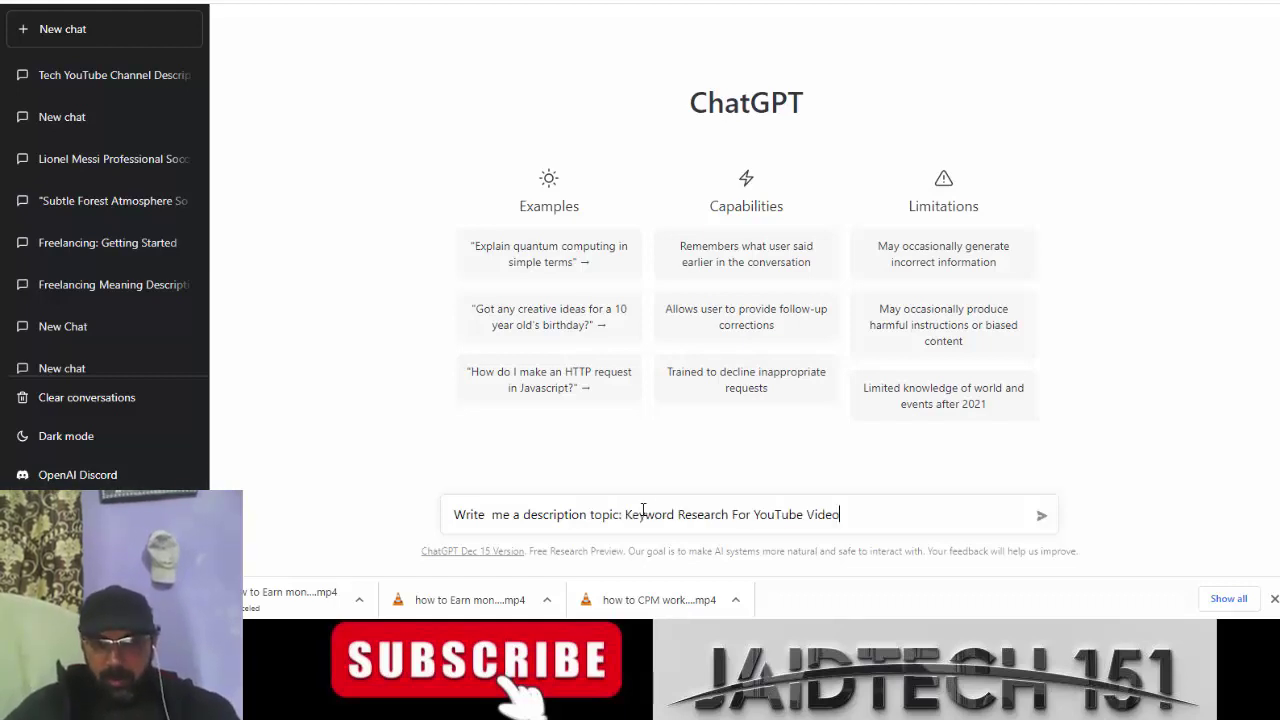
pyautogui.click(1040, 517)
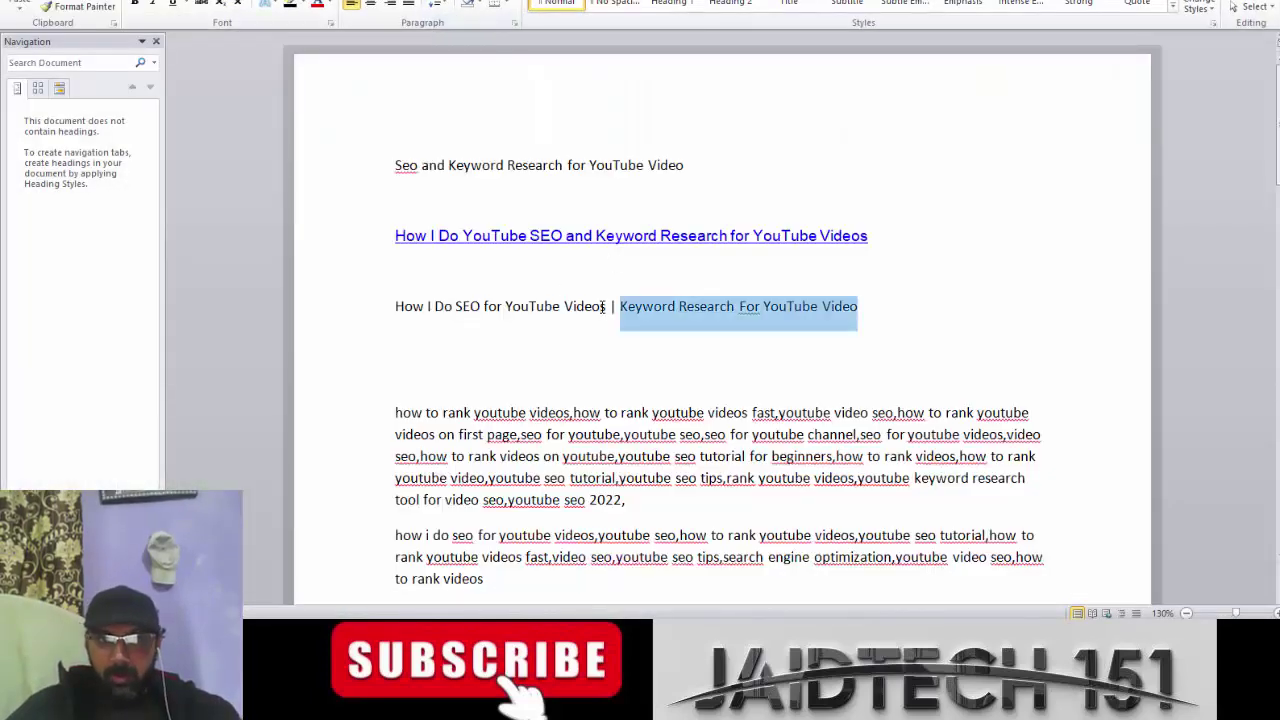
# Step: Copy "How I Do SEO for YouTube Videos" from the title in the Word document into a new ChatGPT prompt
pyautogui.click(605, 307)
pyautogui.moveTo(607, 307); pyautogui.dragTo(395, 307)
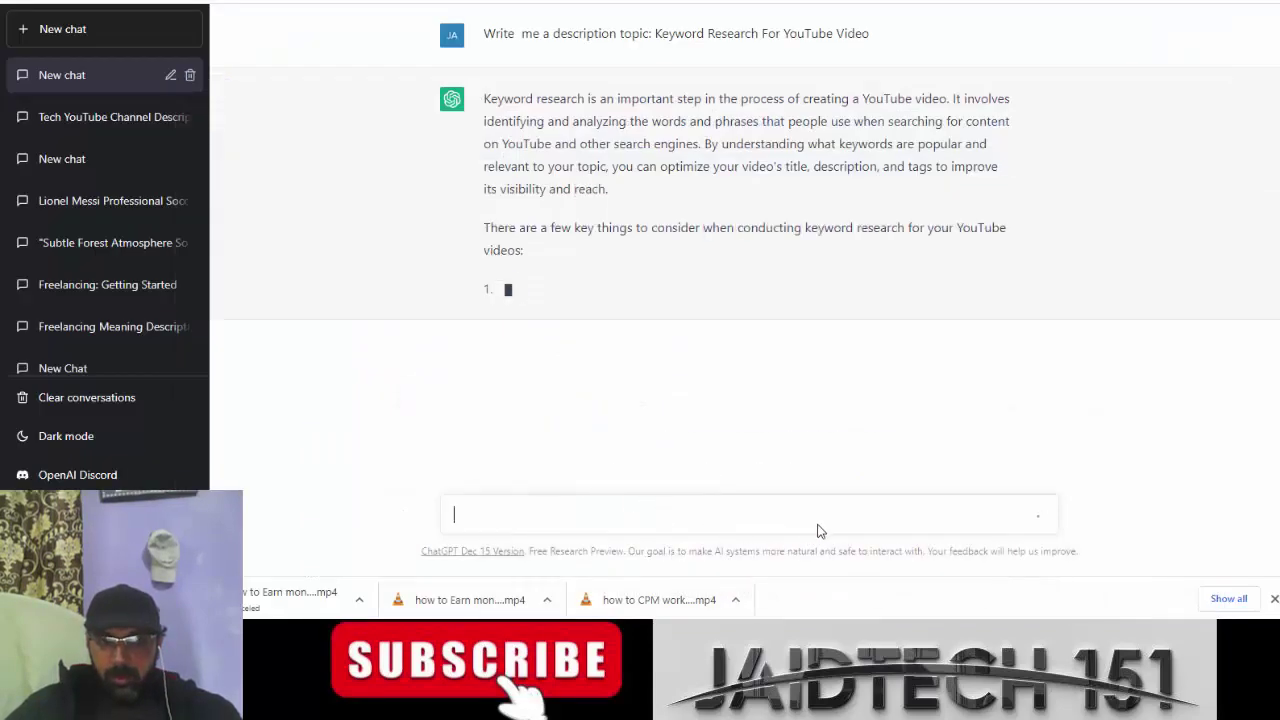
pyautogui.write('How I Do SEO for YouTube Videos')
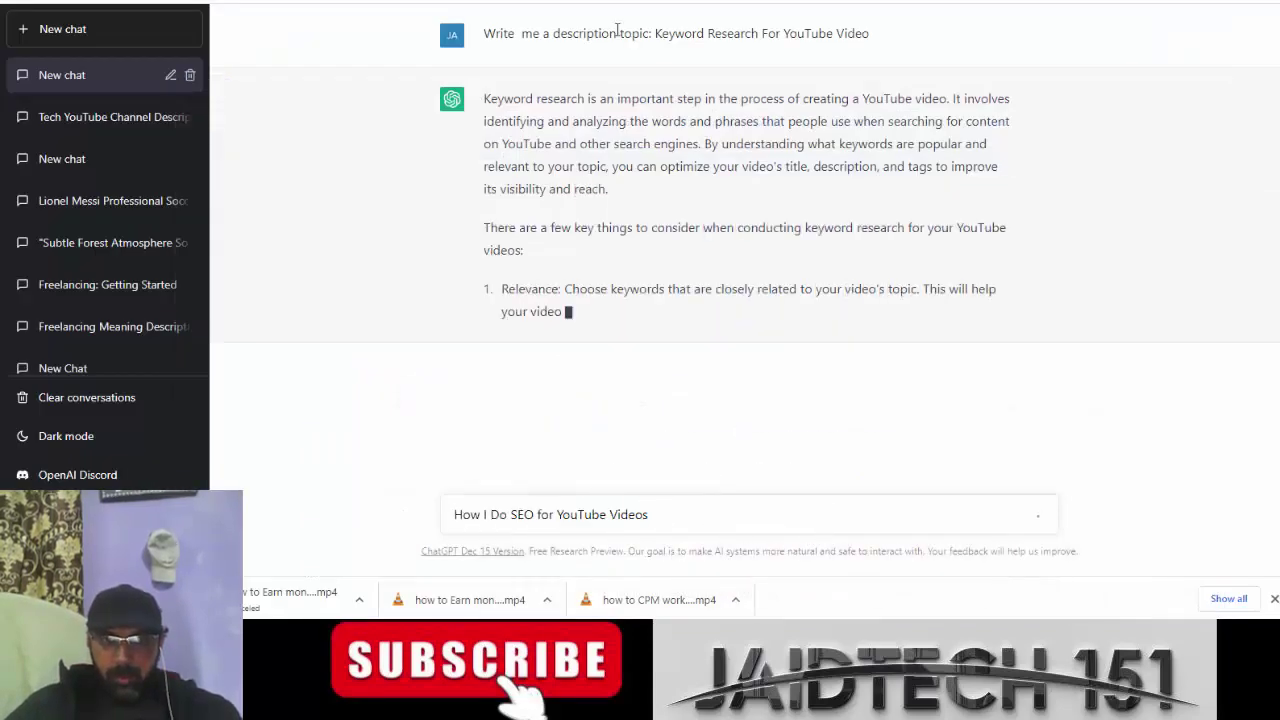
# Step: Prefix the new prompt with "Write me a description topic:" copied from the earlier prompt, and submit it
pyautogui.moveTo(652, 34); pyautogui.dragTo(483, 37)
pyautogui.hotkey('ctrl', 'c')
pyautogui.click(454, 516)
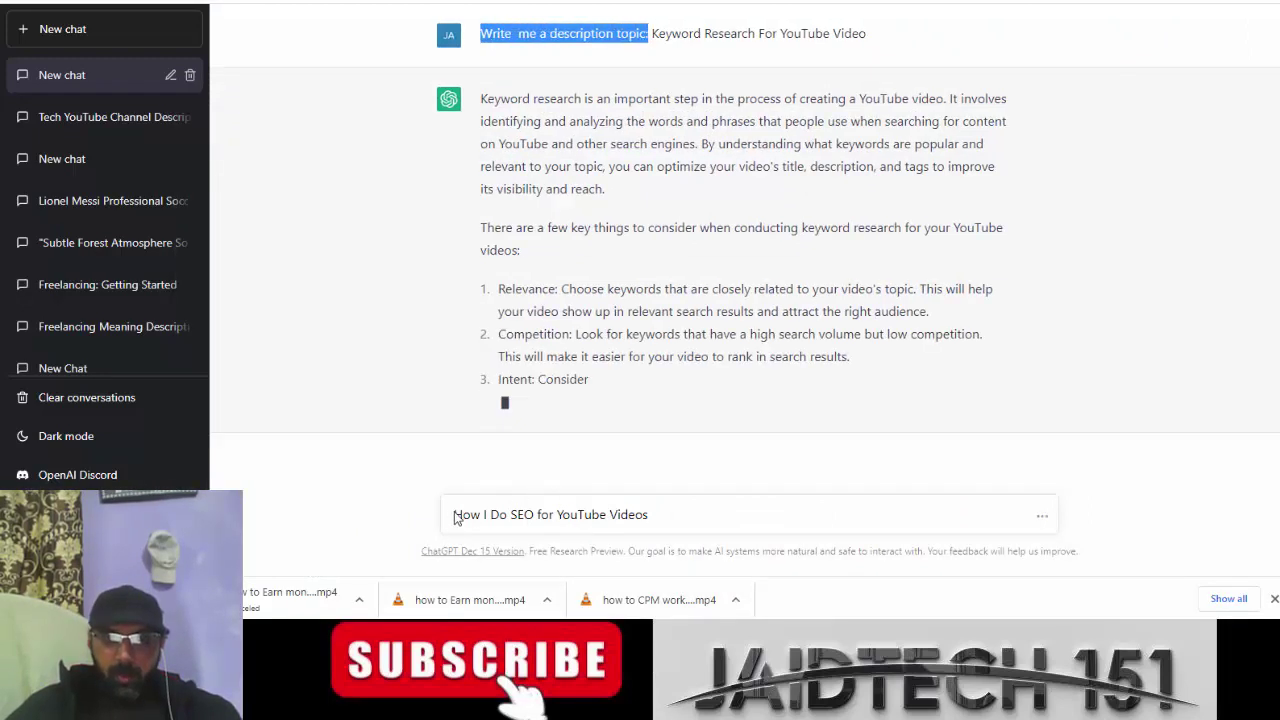
pyautogui.hotkey('ctrl', 'v')
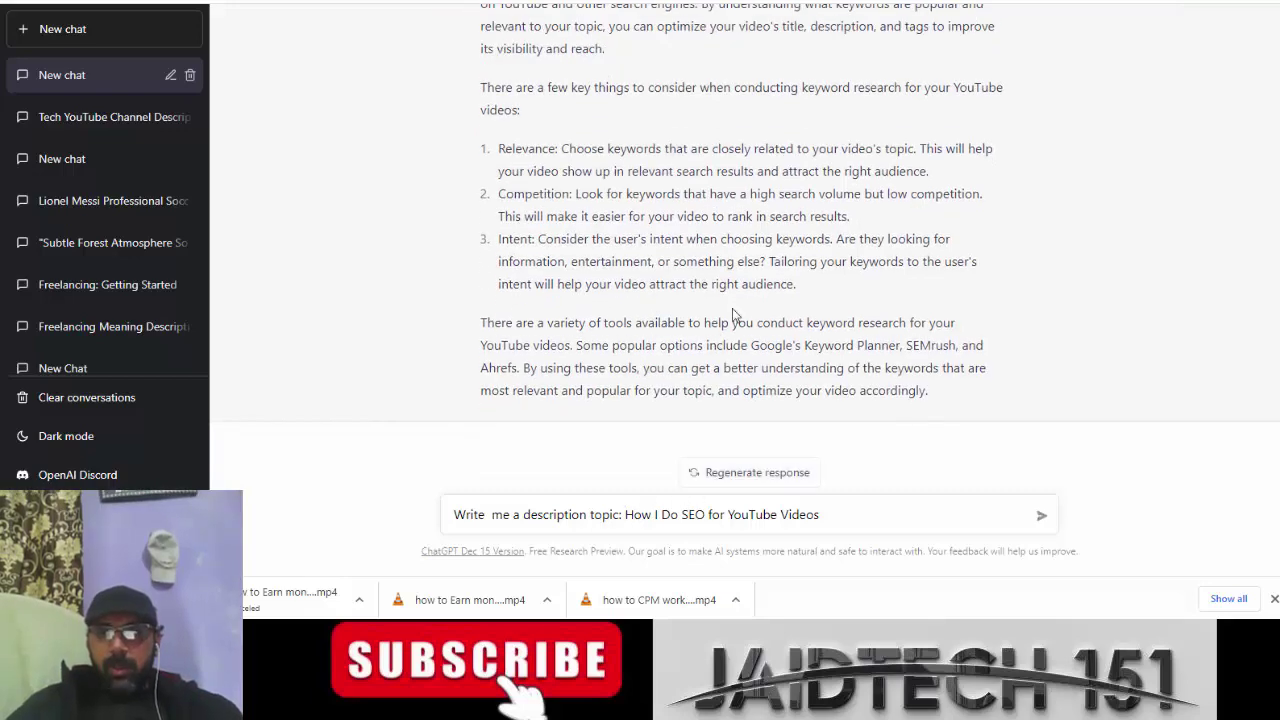
pyautogui.click(1041, 515)
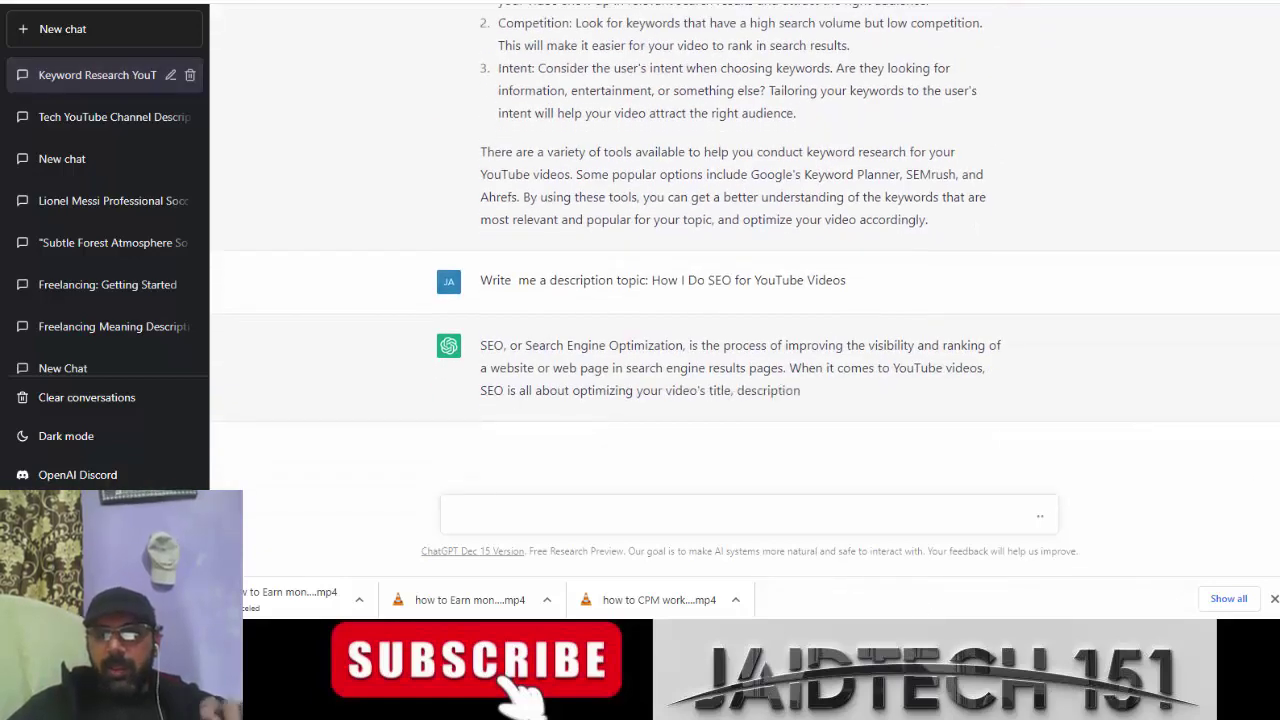
# Step: Switch to the Word document and review the collected tag lists below the title
pyautogui.hotkey('alt', 'Tab')
pyautogui.scroll(-4, 750, 372)
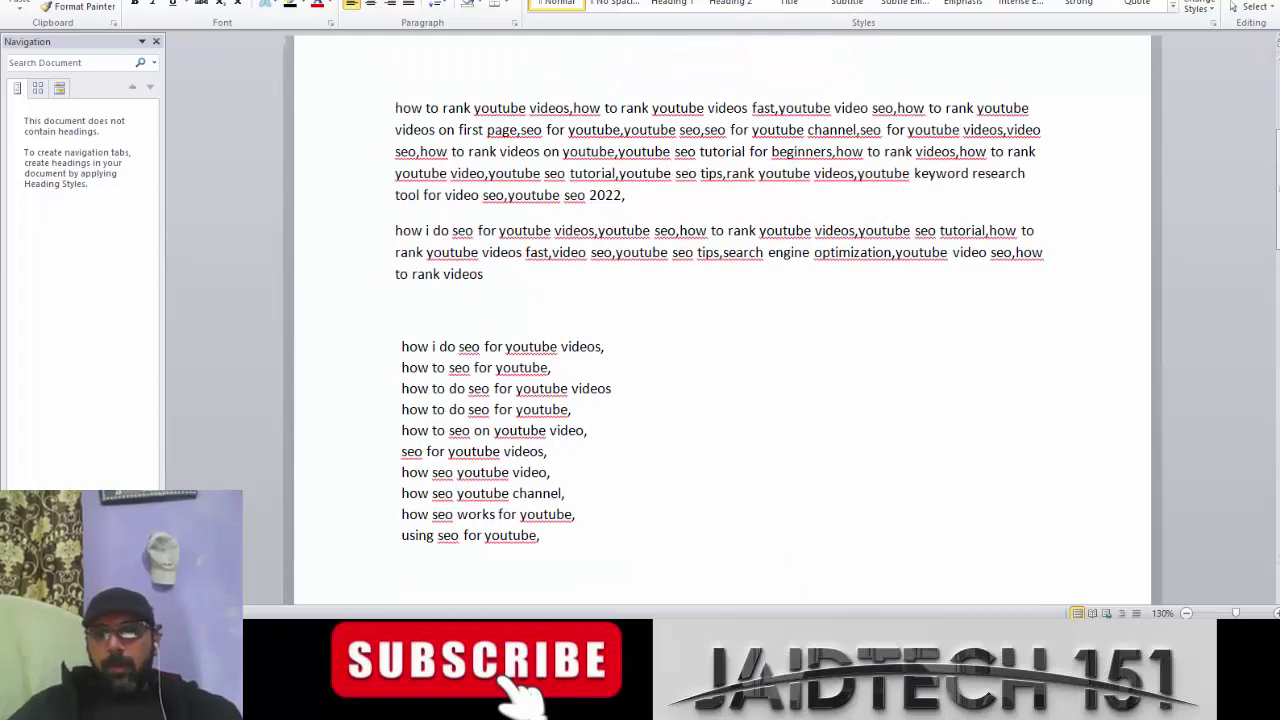
pyautogui.hotkey('alt', 'Tab')
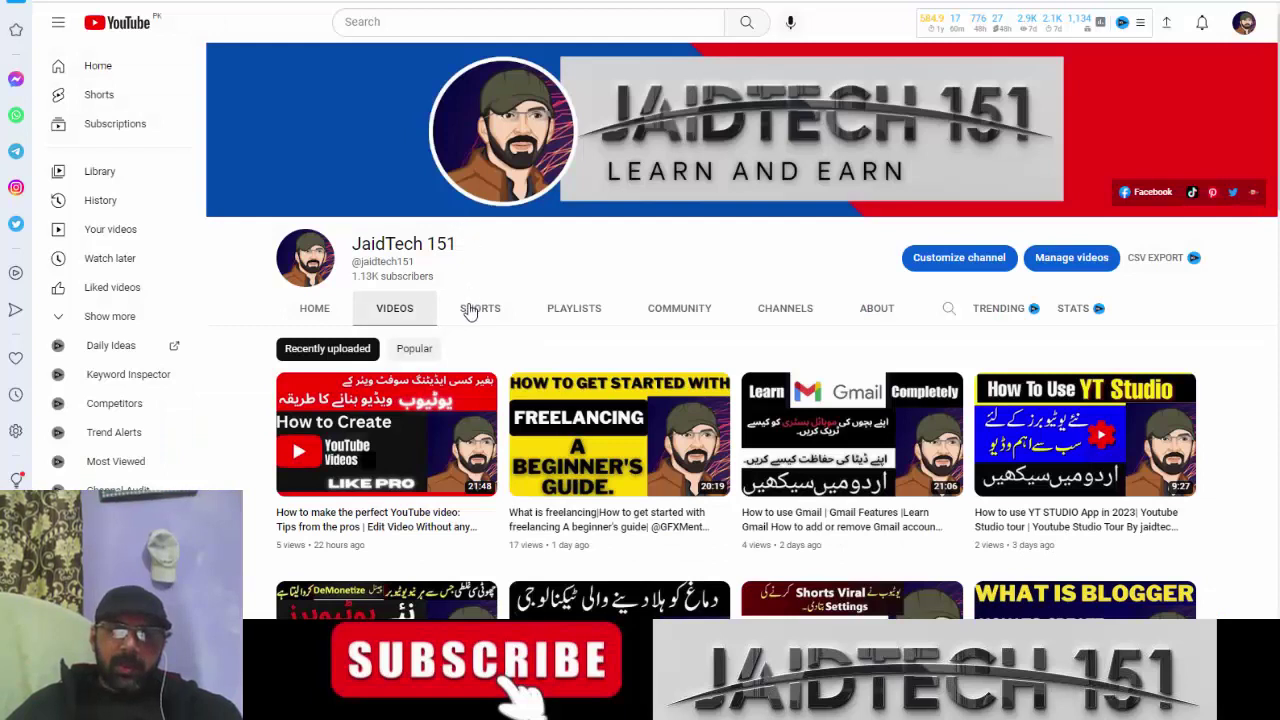
# Step: View the JaidTech 151 channel's home section on YouTube and highlight the featured video's upload age
pyautogui.click(372, 318)
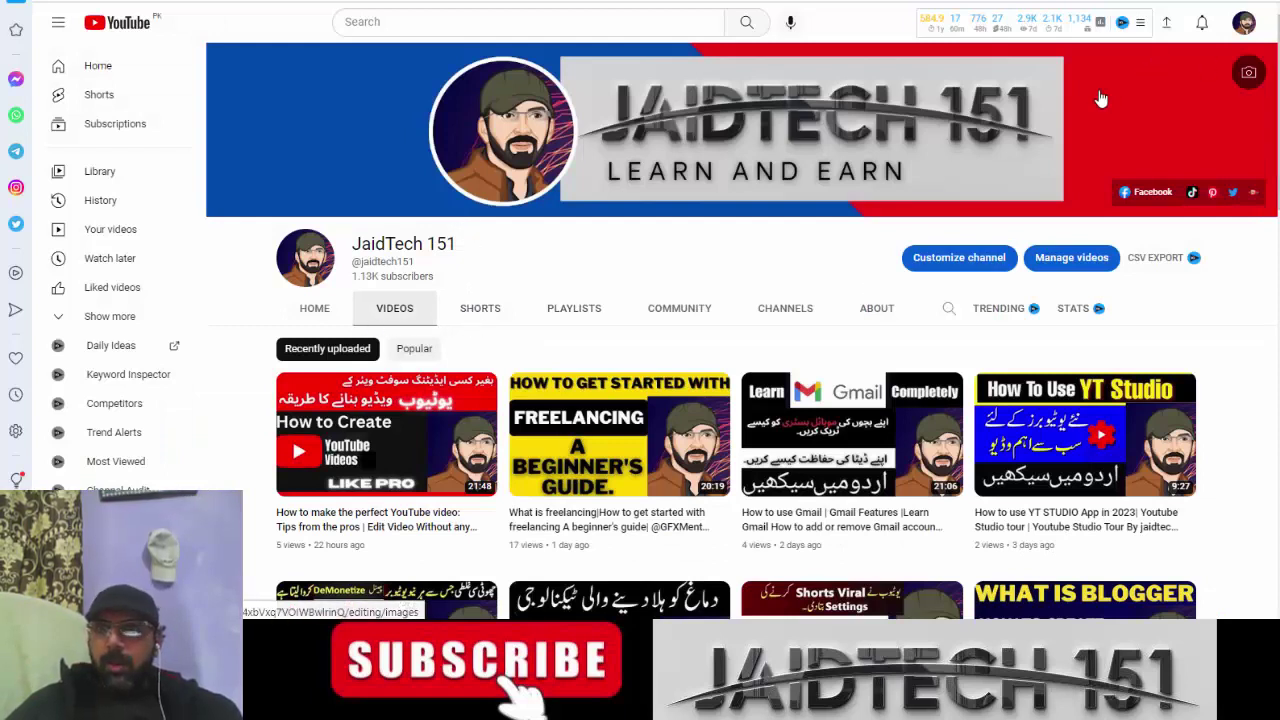
pyautogui.click(297, 320)
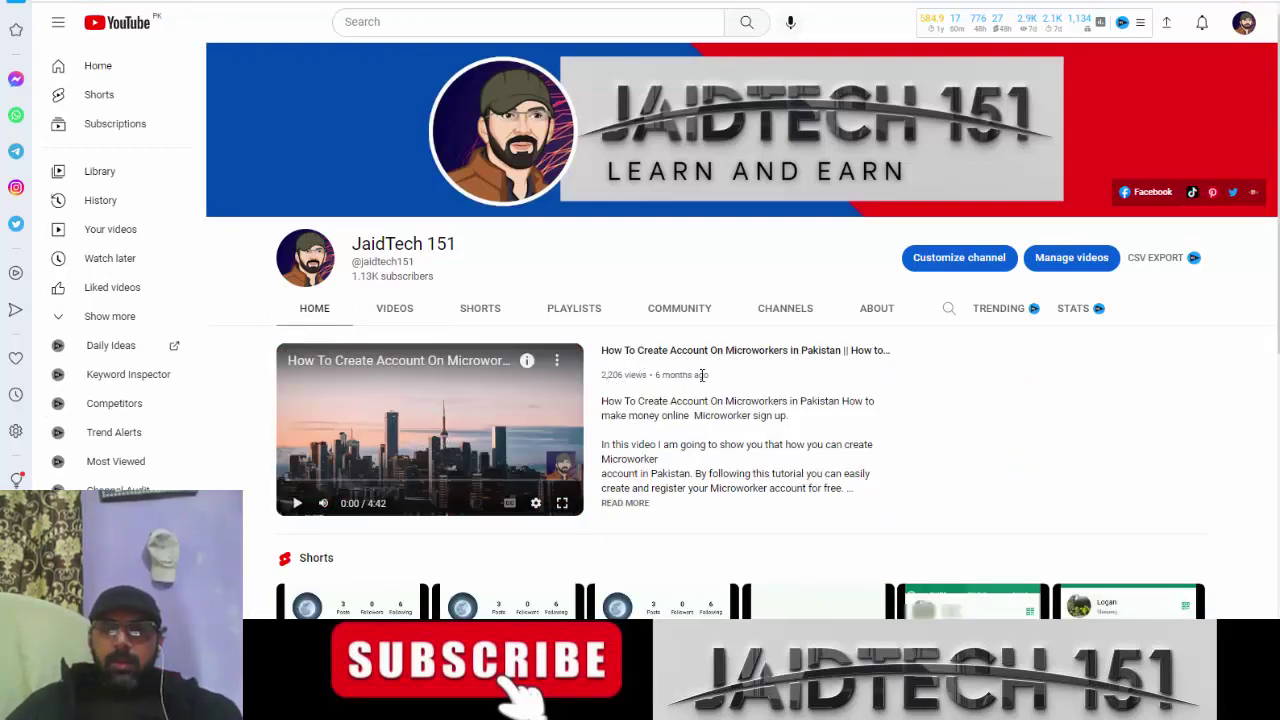
pyautogui.moveTo(704, 375); pyautogui.dragTo(655, 378)
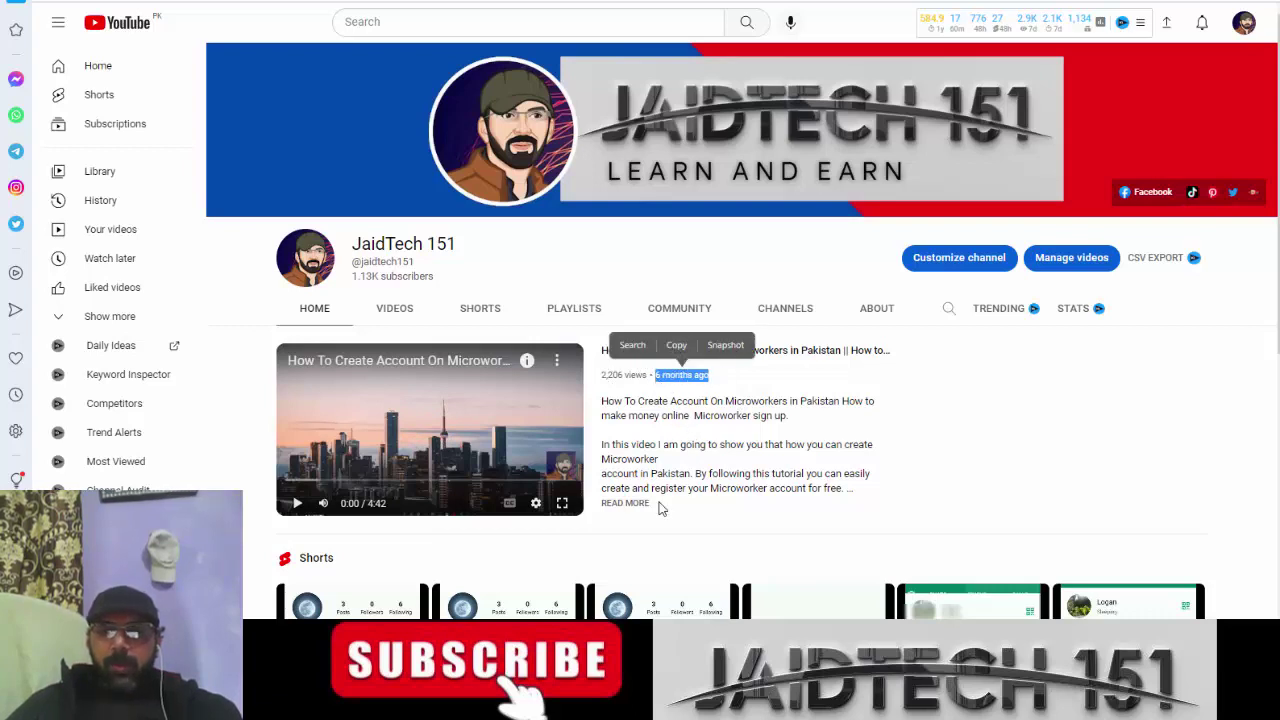
pyautogui.click(385, 333)
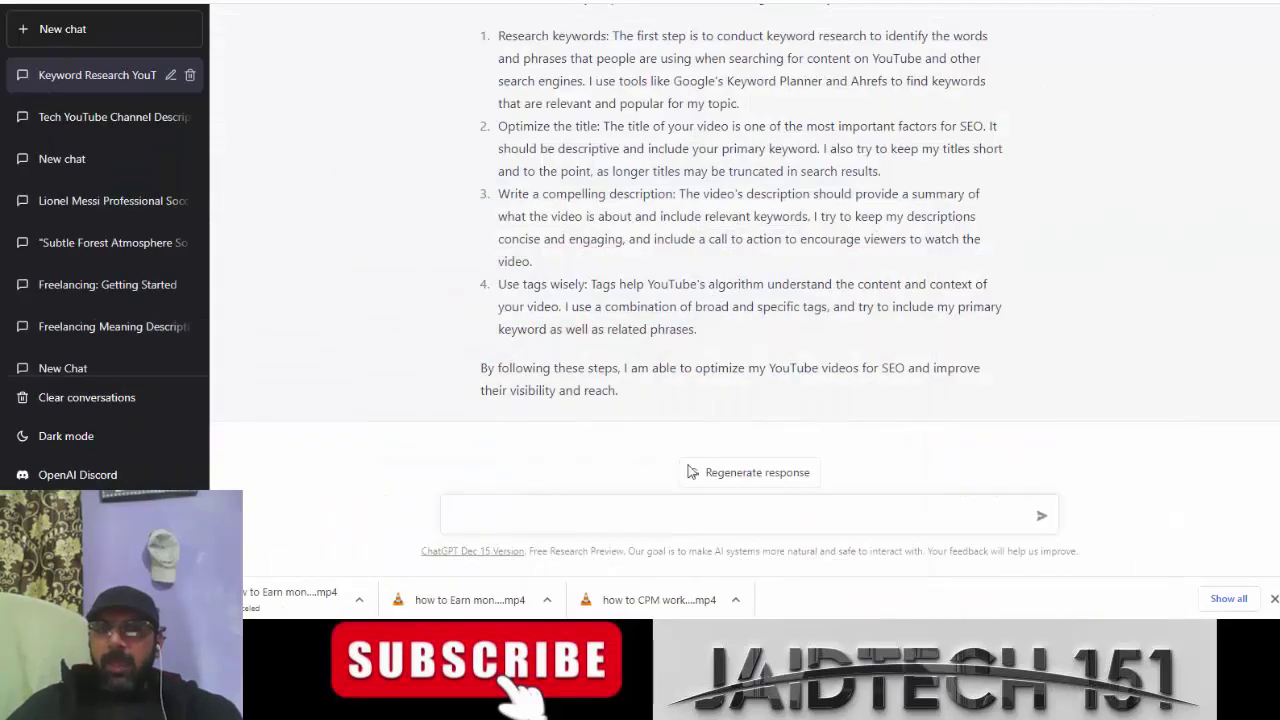
# Step: Go back to the start of ChatGPT's answer about Keyword Research For YouTube Video
pyautogui.scroll(7, 554, 430)
pyautogui.scroll(3, 557, 402)
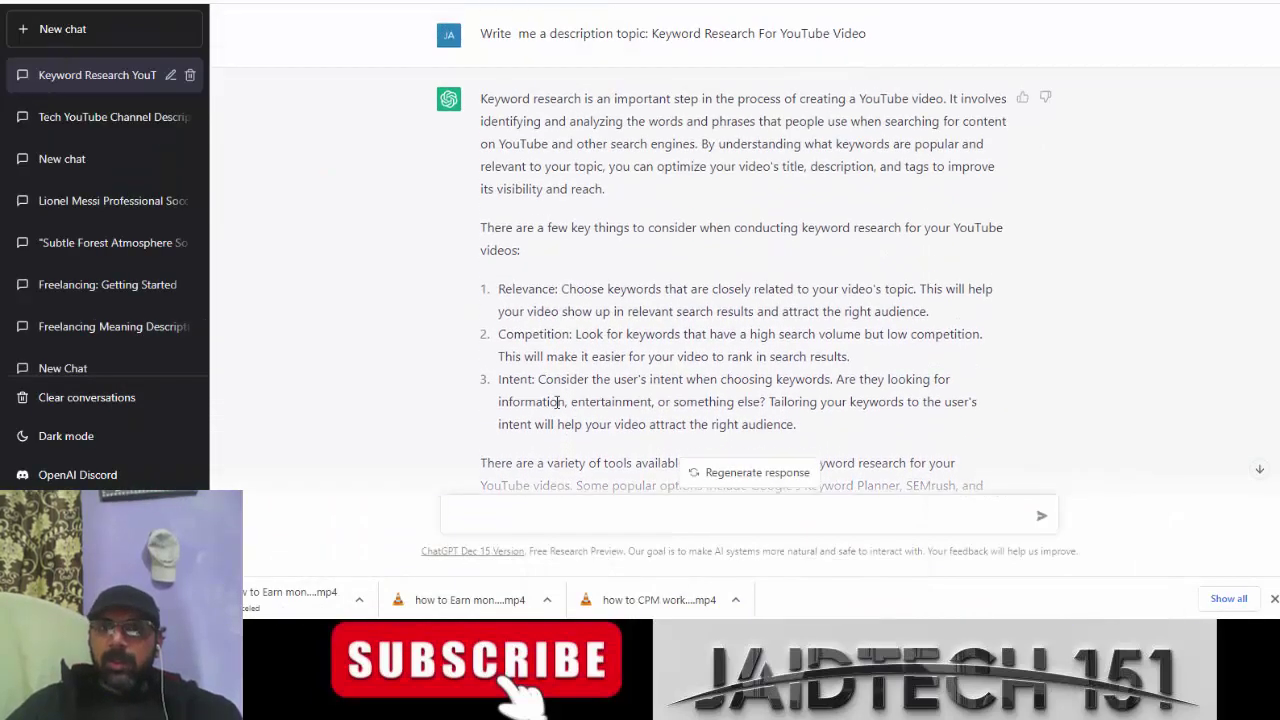